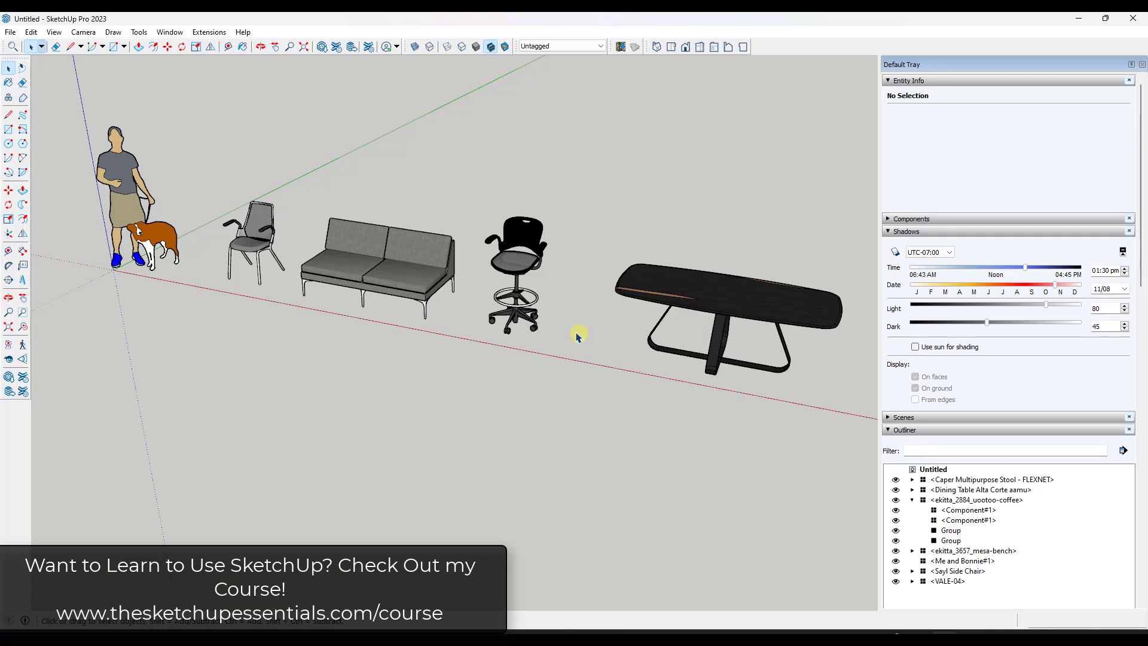
- Orbit and zoom around the sofa to adjust the viewing angle
{"action": "scroll", "coordinate": [516, 260], "scroll_direction": "down", "scroll_amount": 2}
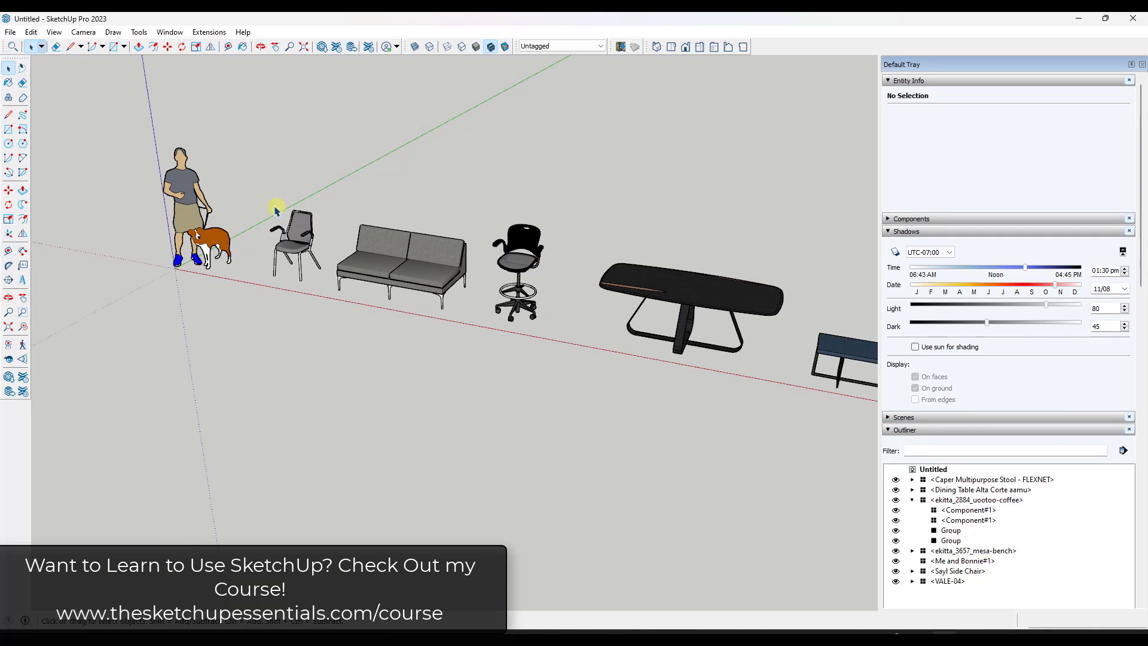
{"action": "scroll", "coordinate": [278, 212], "scroll_direction": "up", "scroll_amount": 2}
{"action": "scroll", "coordinate": [417, 275], "scroll_direction": "up", "scroll_amount": 1}
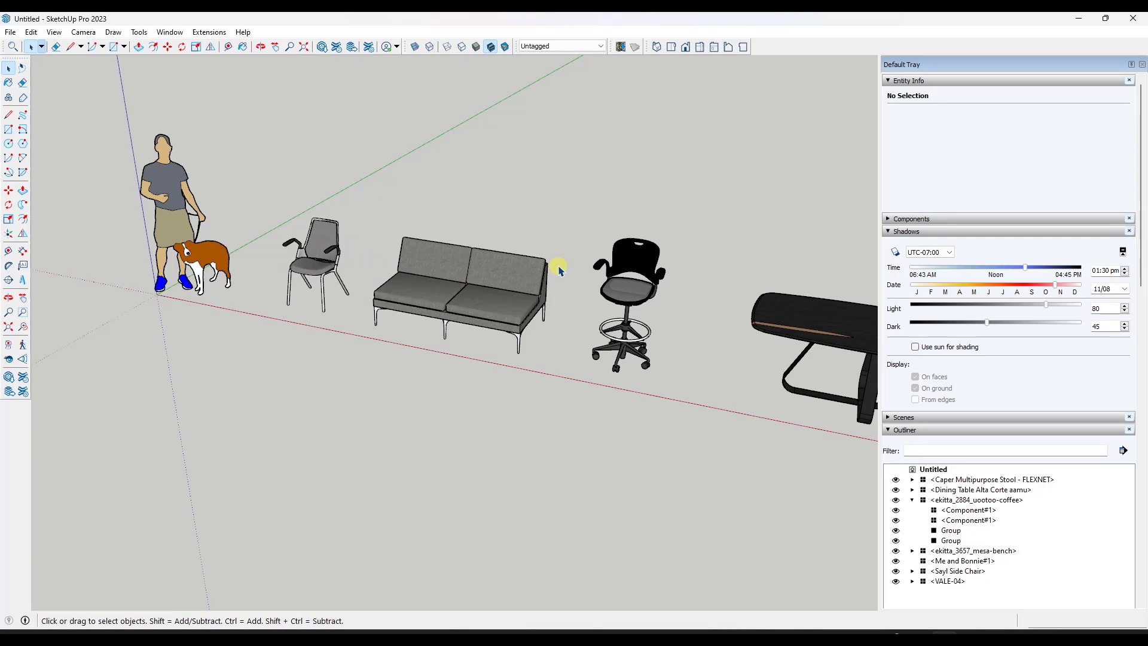
{"action": "scroll", "coordinate": [508, 266], "scroll_direction": "down", "scroll_amount": 3}
{"action": "middle_click_drag", "start_coordinate": [475, 274], "coordinate": [473, 275]}
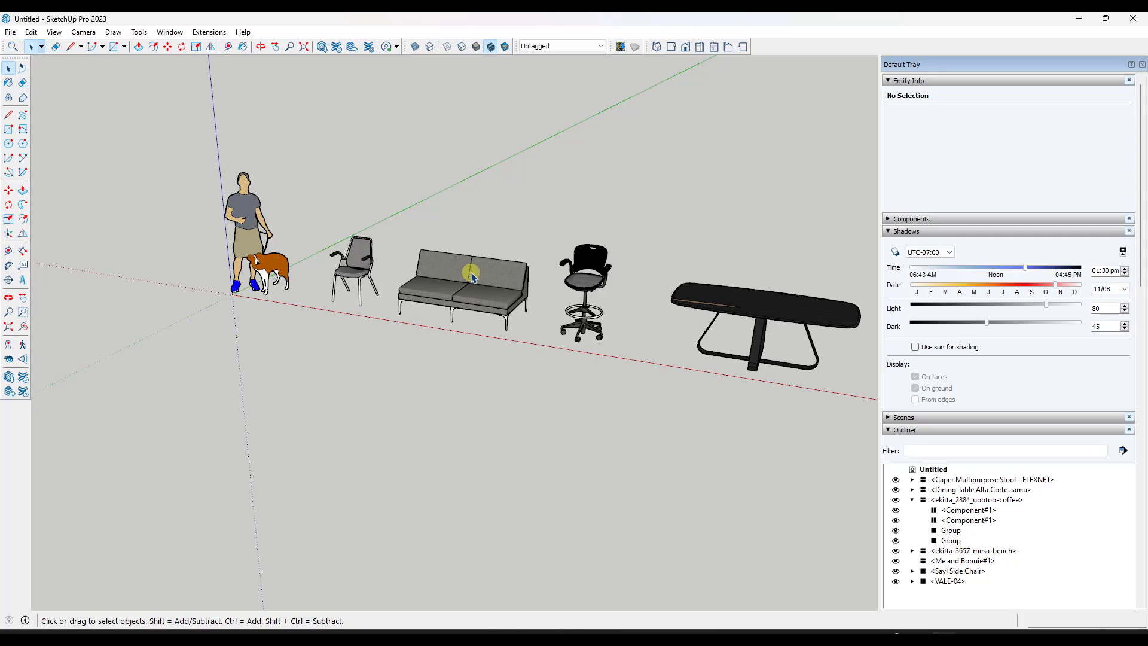
{"action": "scroll", "coordinate": [475, 276], "scroll_direction": "up", "scroll_amount": 4}
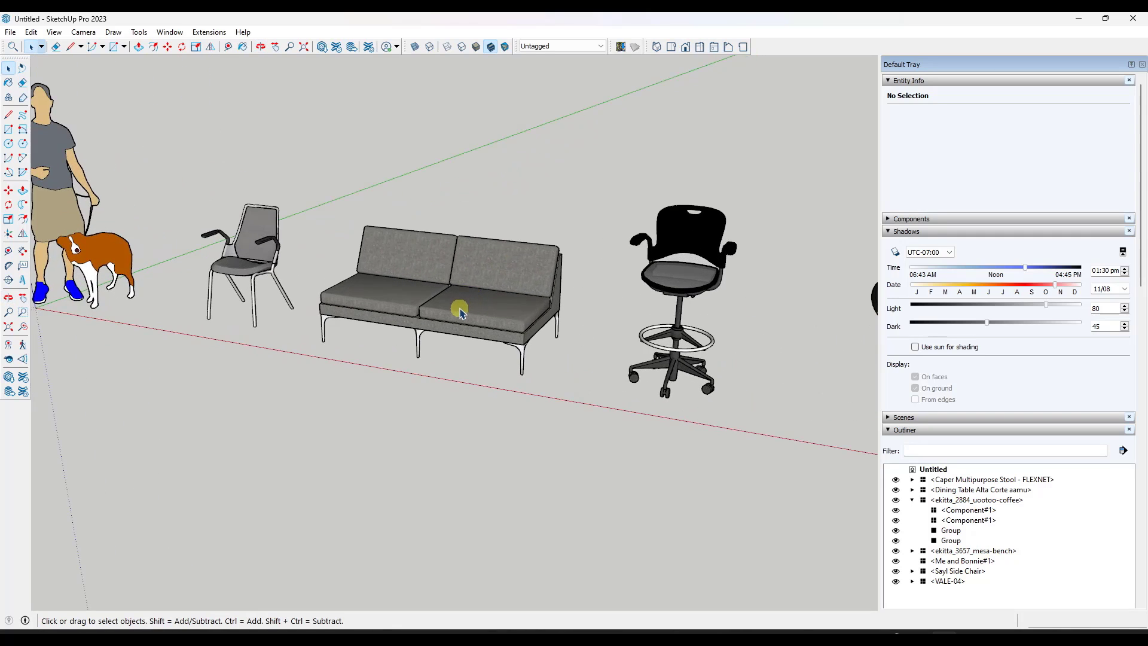
{"action": "scroll", "coordinate": [461, 312], "scroll_direction": "down", "scroll_amount": 2}
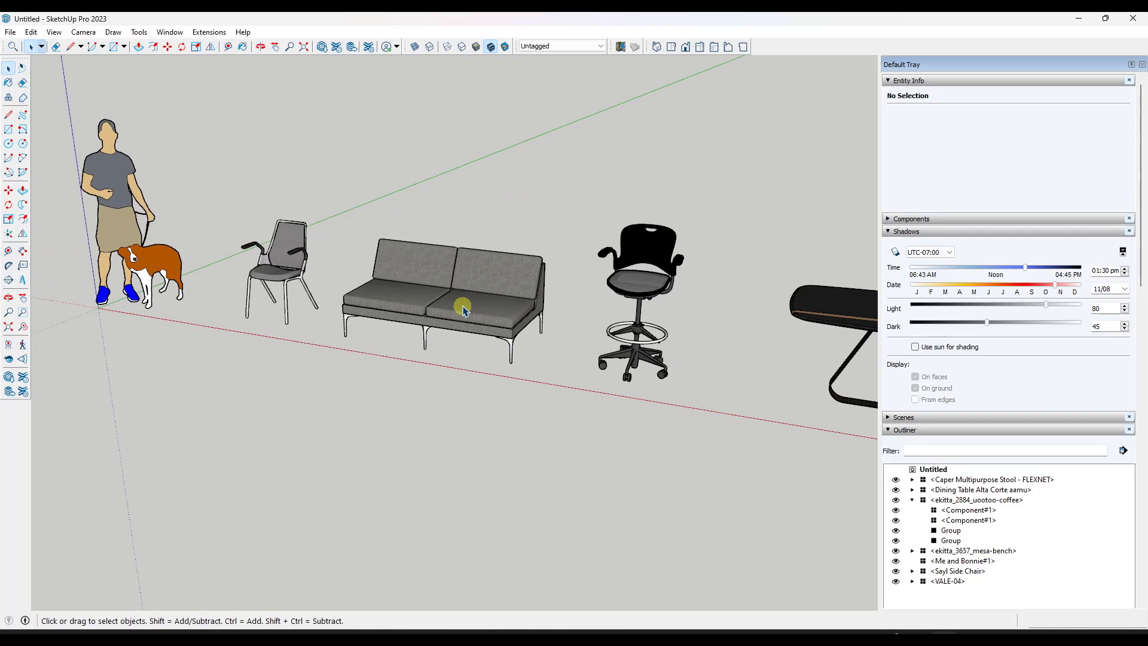
{"action": "middle_click_drag", "start_coordinate": [469, 299], "coordinate": [474, 320]}
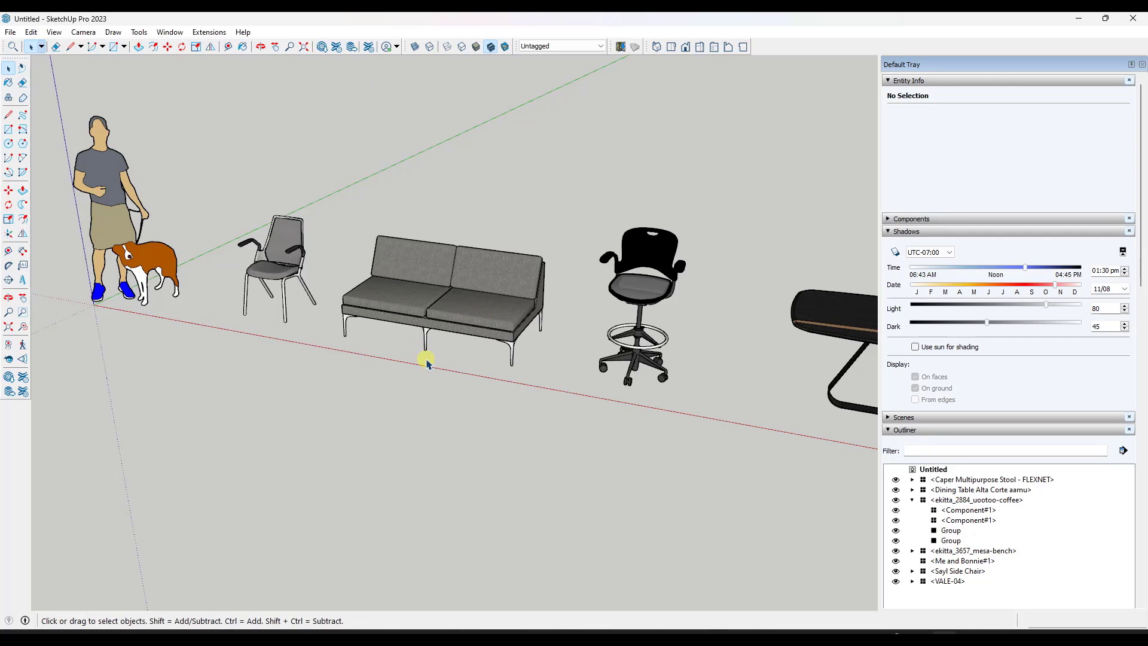
{"action": "middle_click_drag", "start_coordinate": [431, 346], "coordinate": [440, 320]}
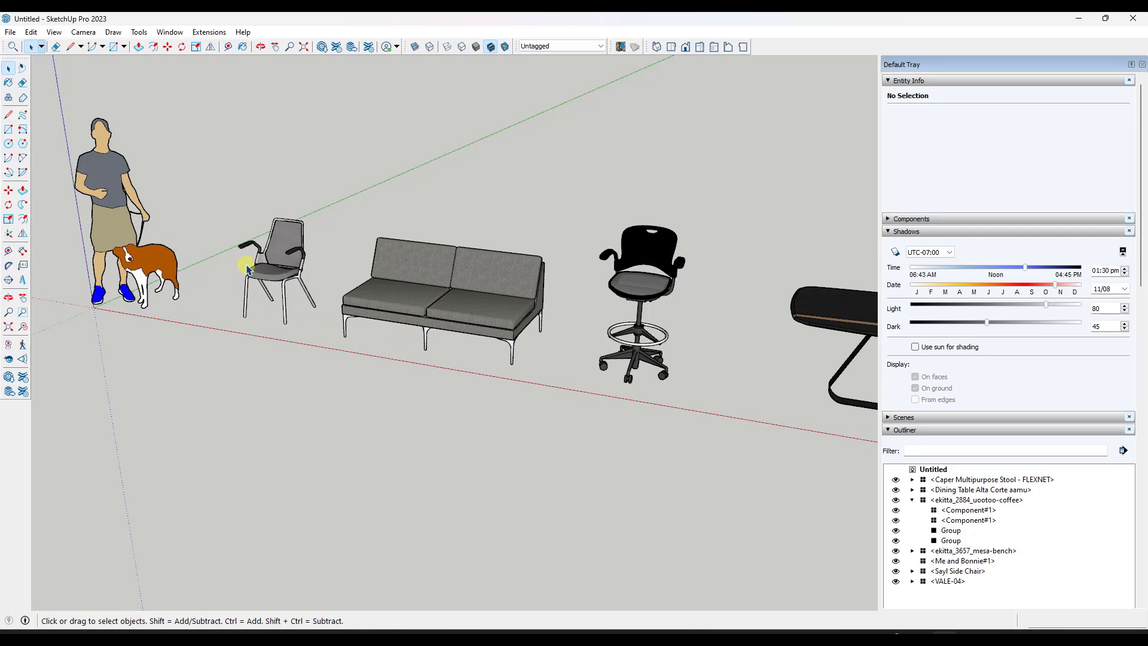
{"action": "scroll", "coordinate": [247, 270], "scroll_direction": "up", "scroll_amount": 1}
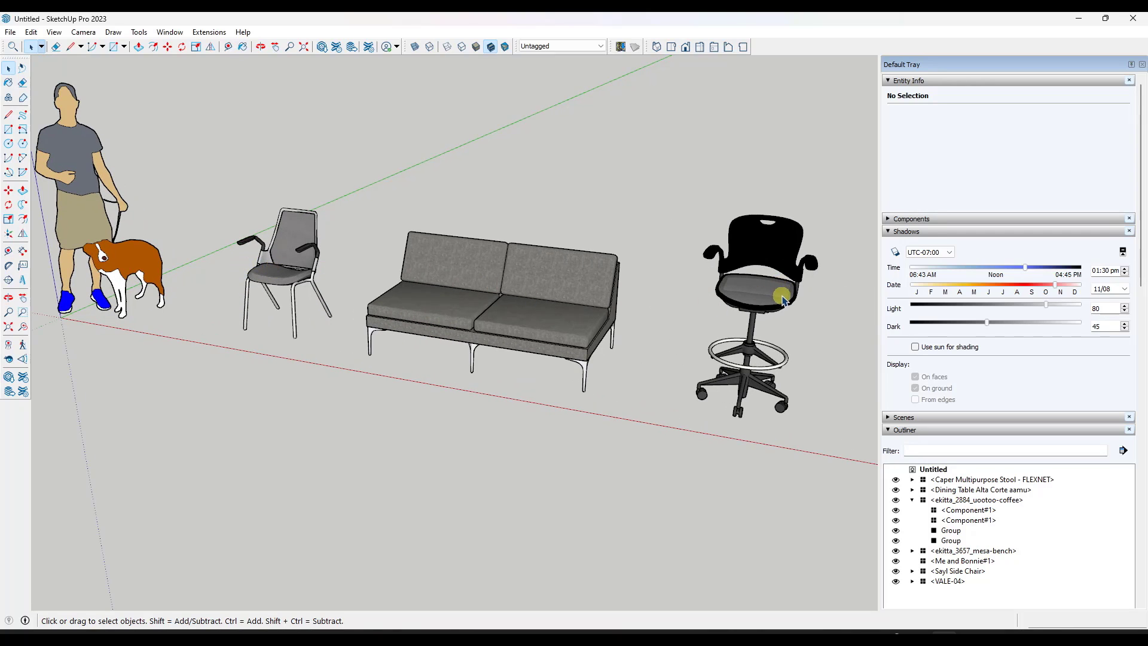
{"action": "scroll", "coordinate": [263, 270], "scroll_direction": "down", "scroll_amount": 1}
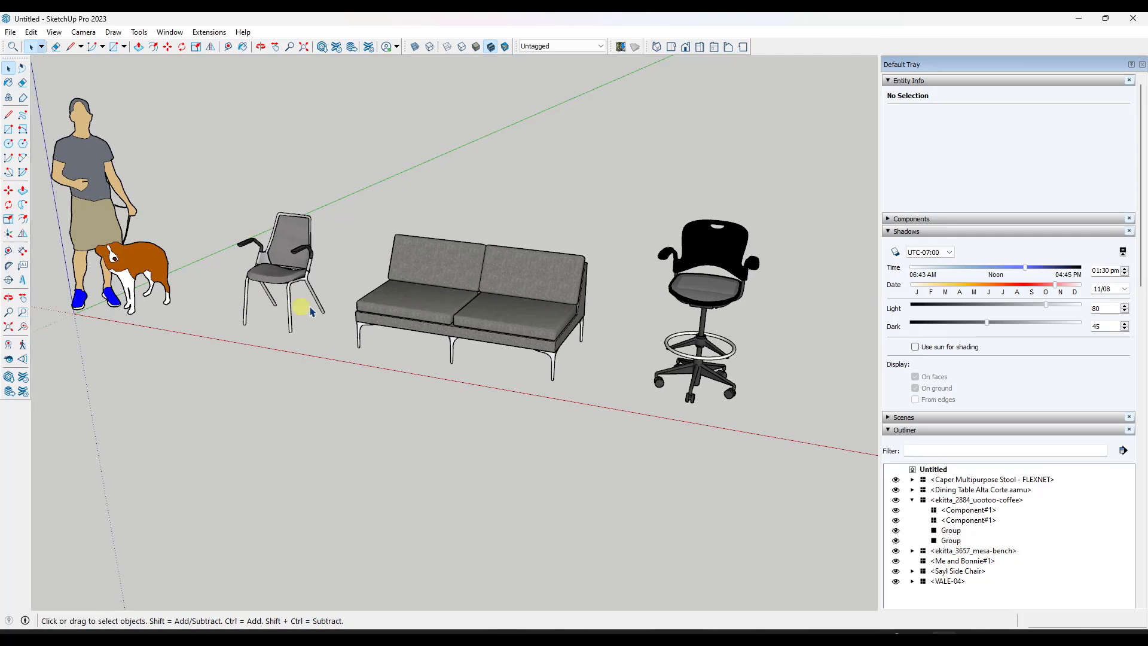
- Collapse Shadows, expand Components and search 3D Warehouse for 'chair'
{"action": "left_click", "coordinate": [889, 231]}
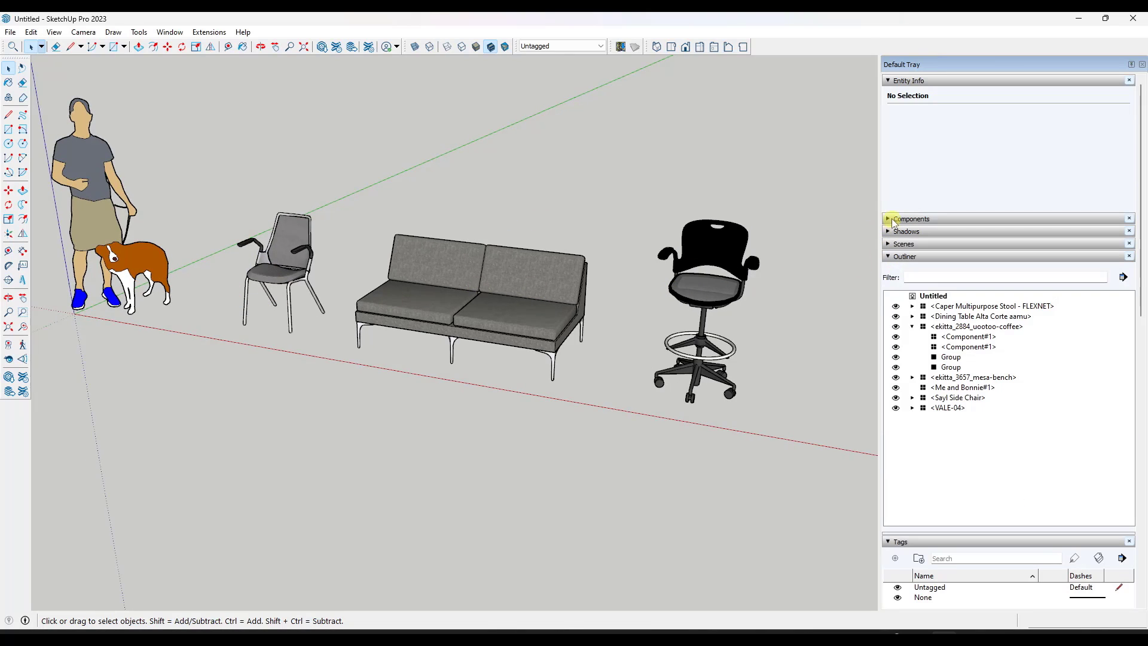
{"action": "left_click", "coordinate": [889, 220]}
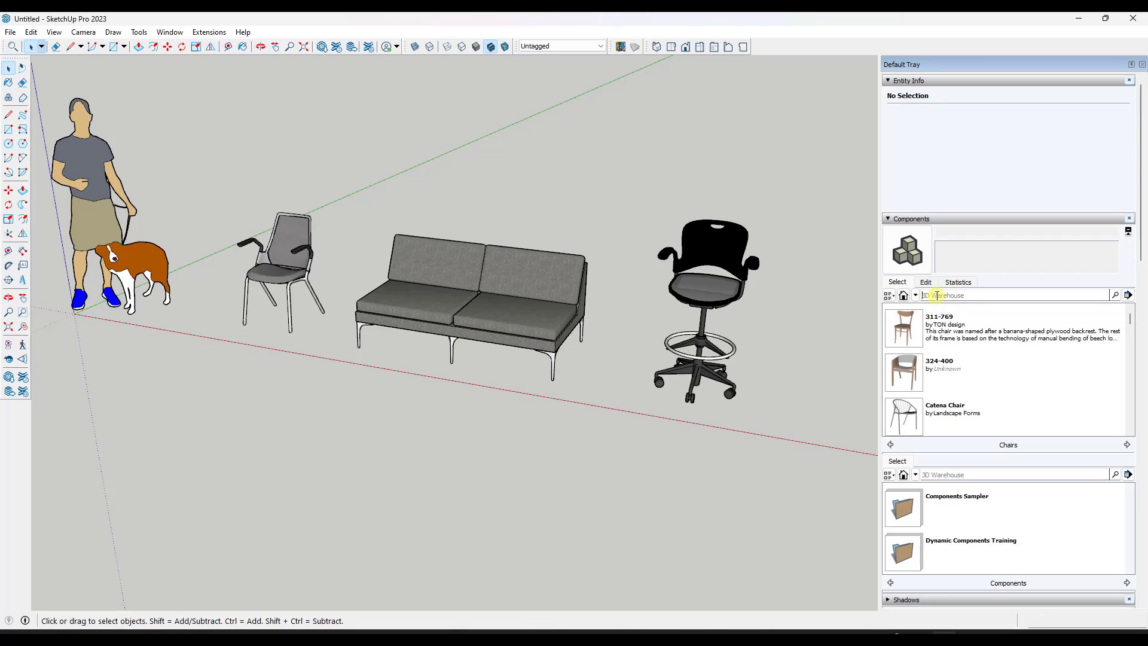
{"action": "type", "text": "r"}
{"action": "key", "text": "Return"}
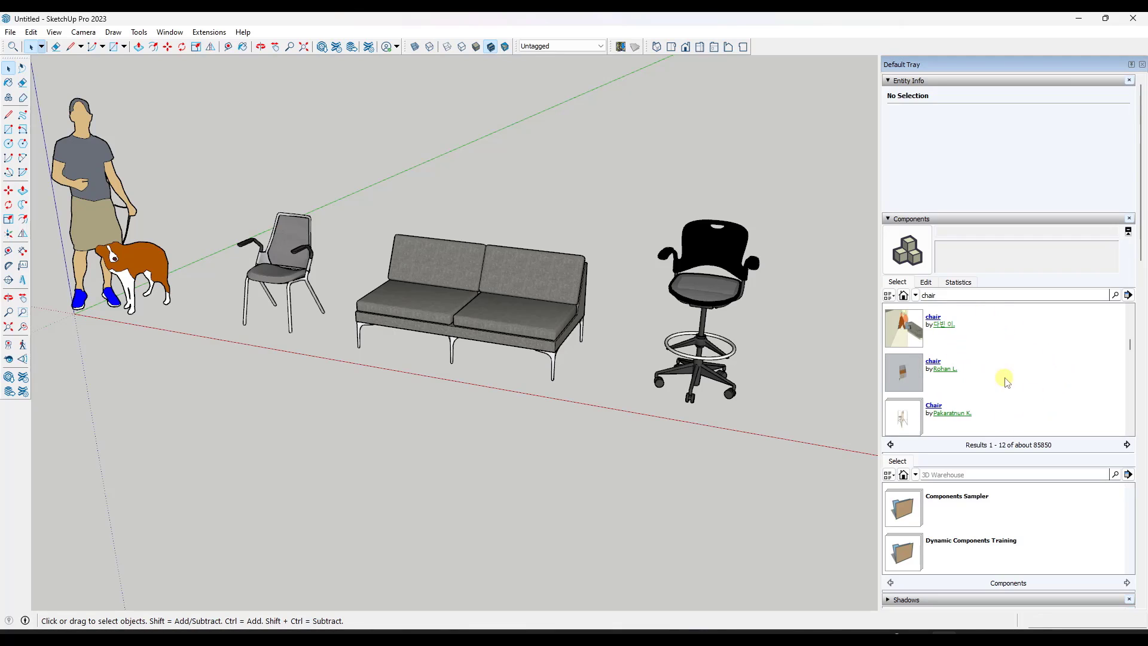
{"action": "scroll", "coordinate": [970, 432], "scroll_direction": "down", "scroll_amount": 3}
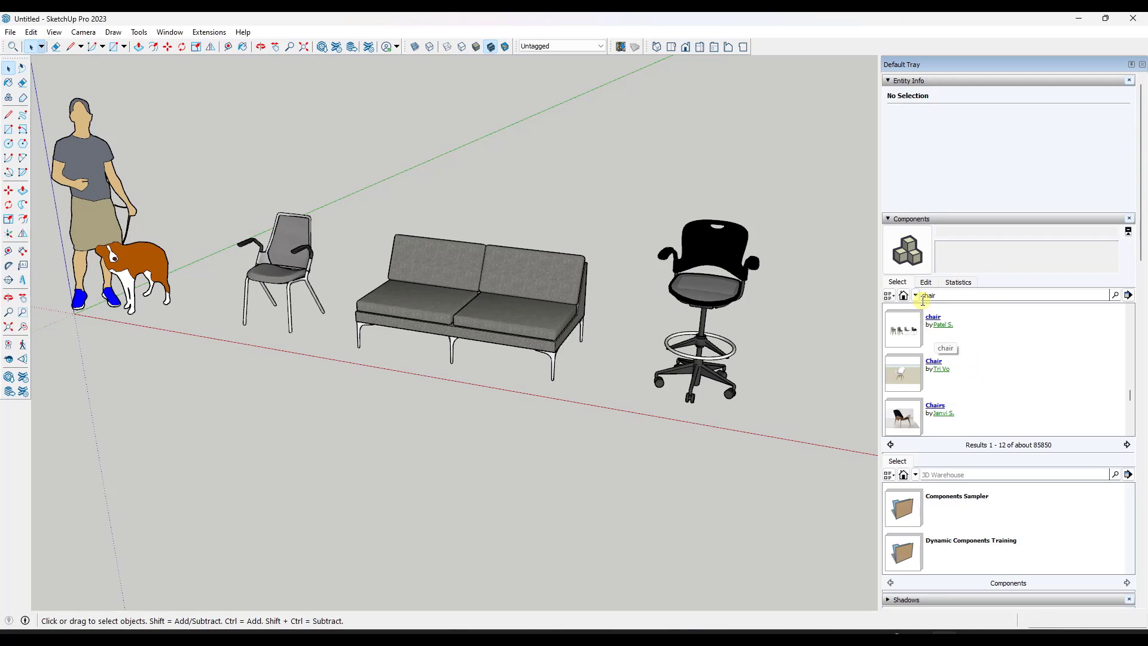
{"action": "left_click", "coordinate": [916, 296]}
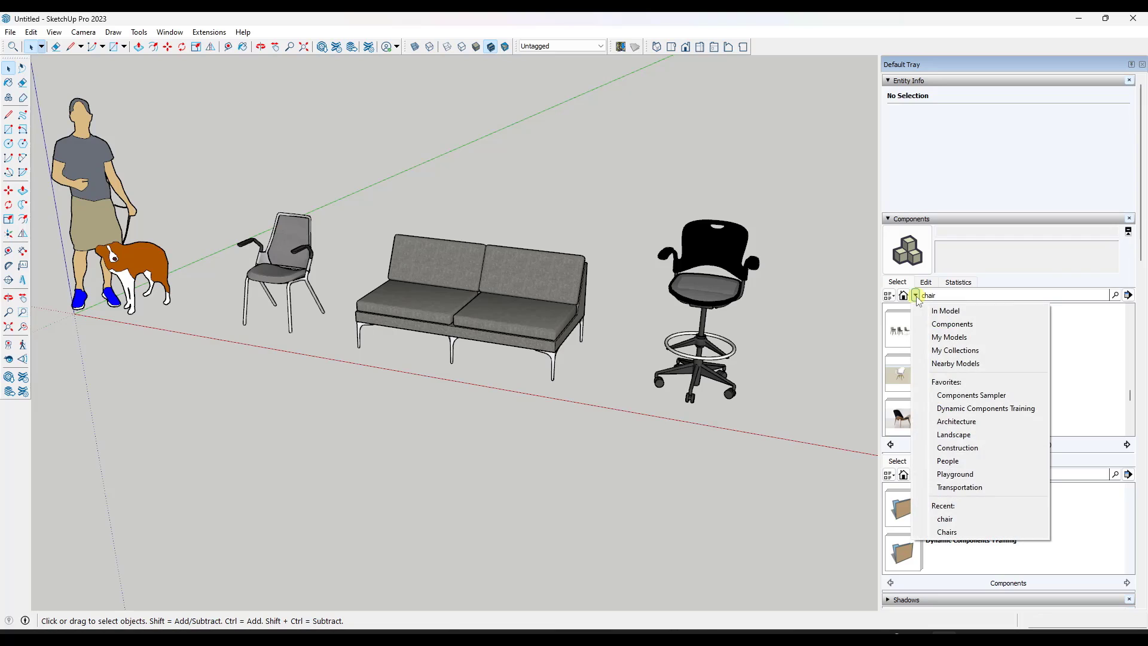
- Switch the Components browser to the In Model component list
{"action": "left_click", "coordinate": [943, 312]}
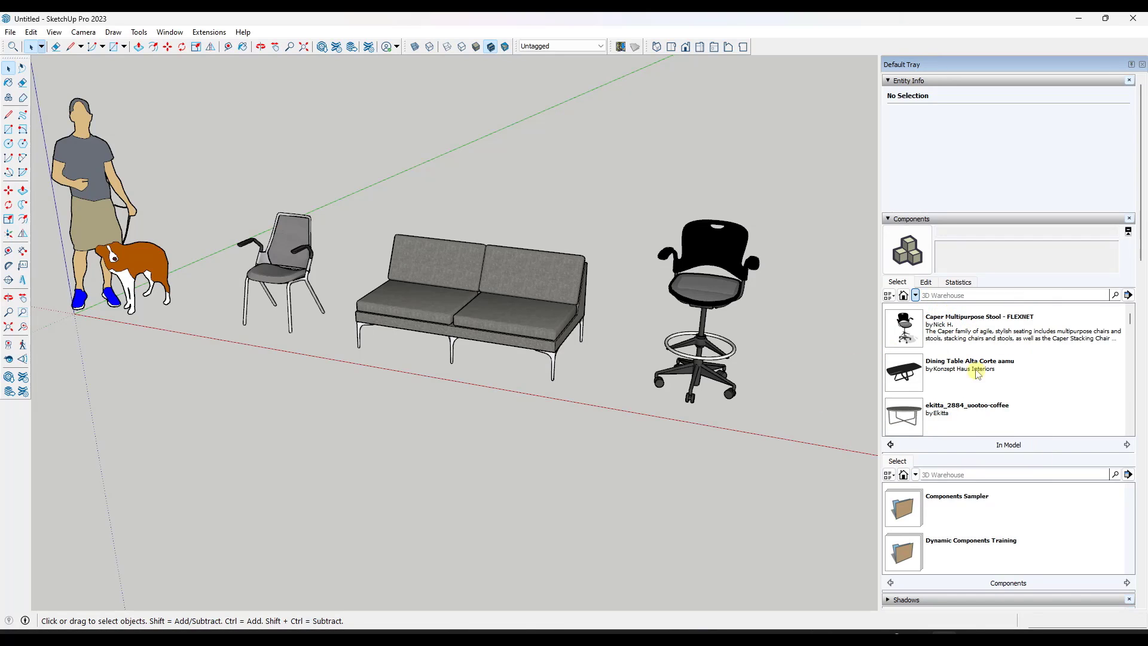
{"action": "scroll", "coordinate": [962, 367], "scroll_direction": "down", "scroll_amount": 3}
{"action": "scroll", "coordinate": [994, 377], "scroll_direction": "down", "scroll_amount": 3}
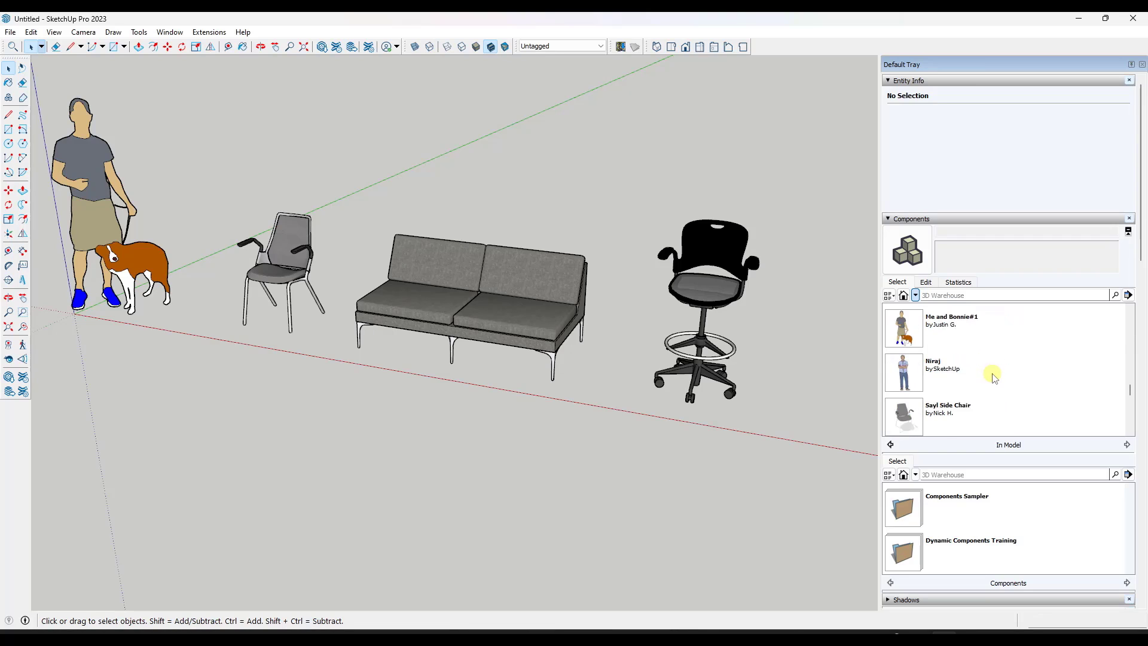
{"action": "scroll", "coordinate": [1013, 389], "scroll_direction": "up", "scroll_amount": 6}
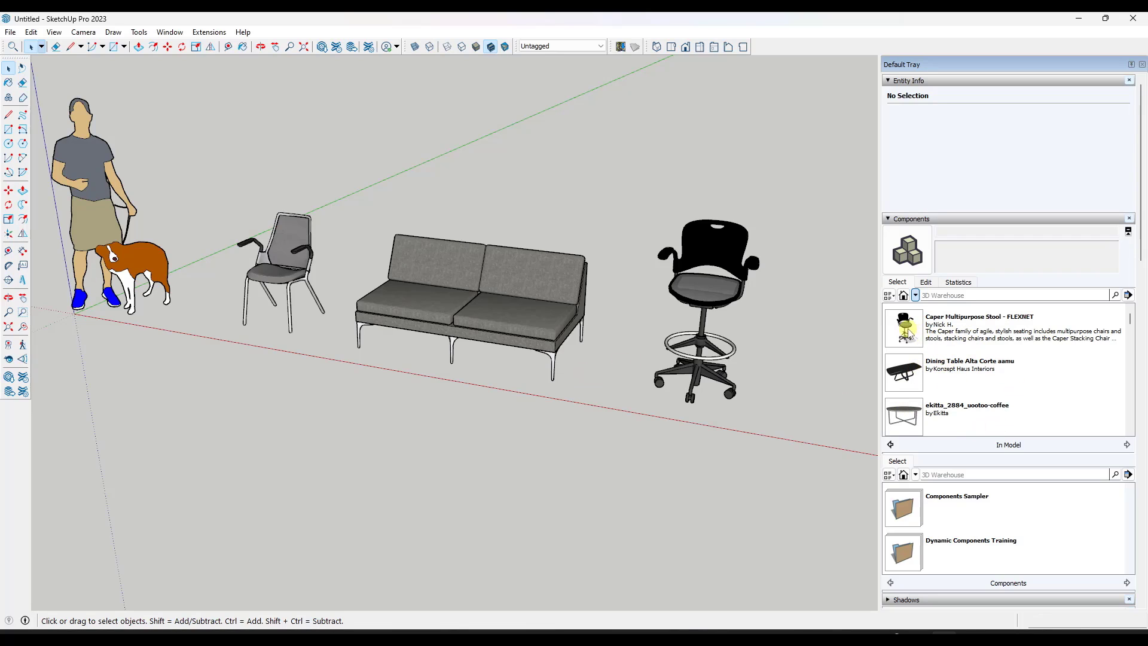
- Pick the Caper Multipurpose Stool and Dining Table Alta Corte, then cancel placement
{"action": "left_click", "coordinate": [995, 335]}
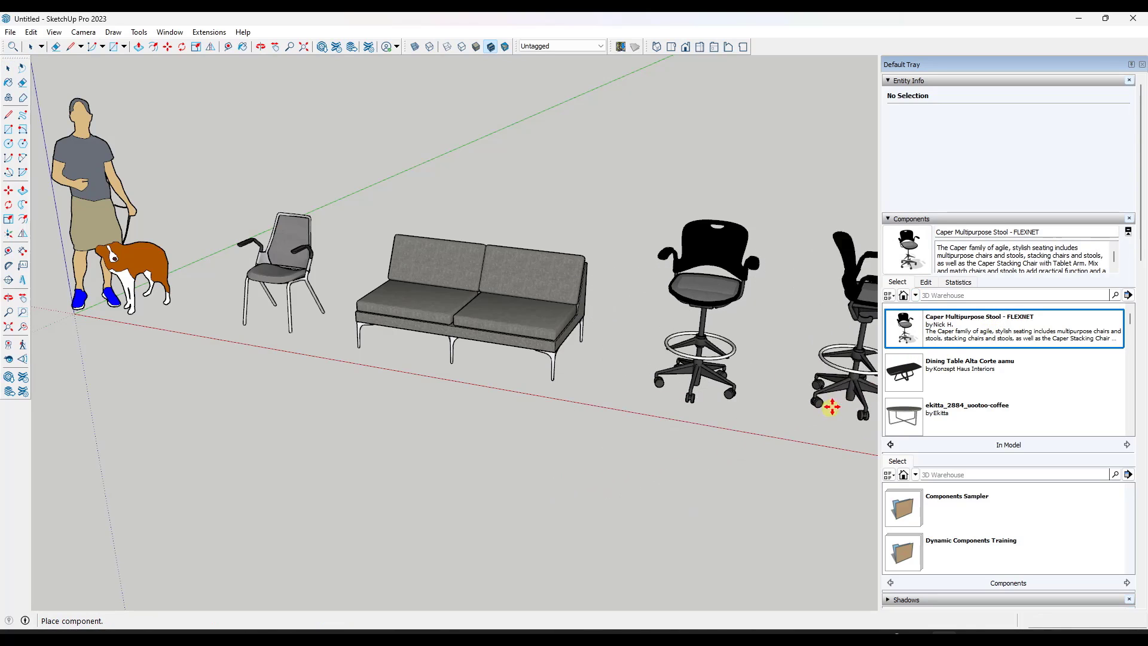
{"action": "left_click", "coordinate": [951, 366]}
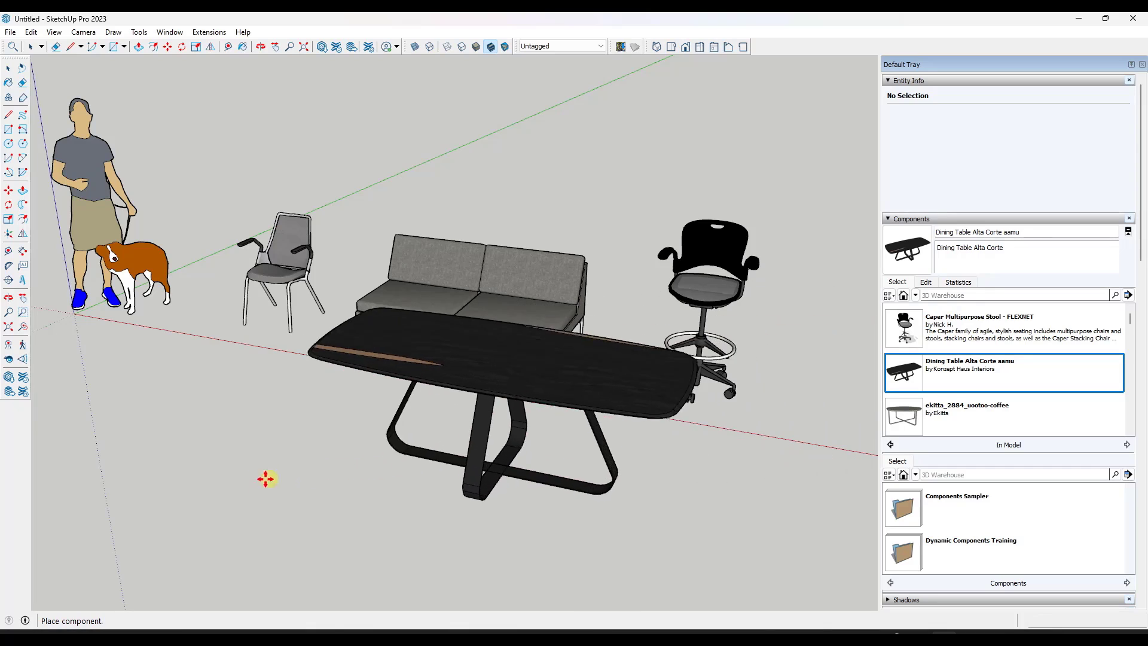
{"action": "left_click", "coordinate": [993, 339]}
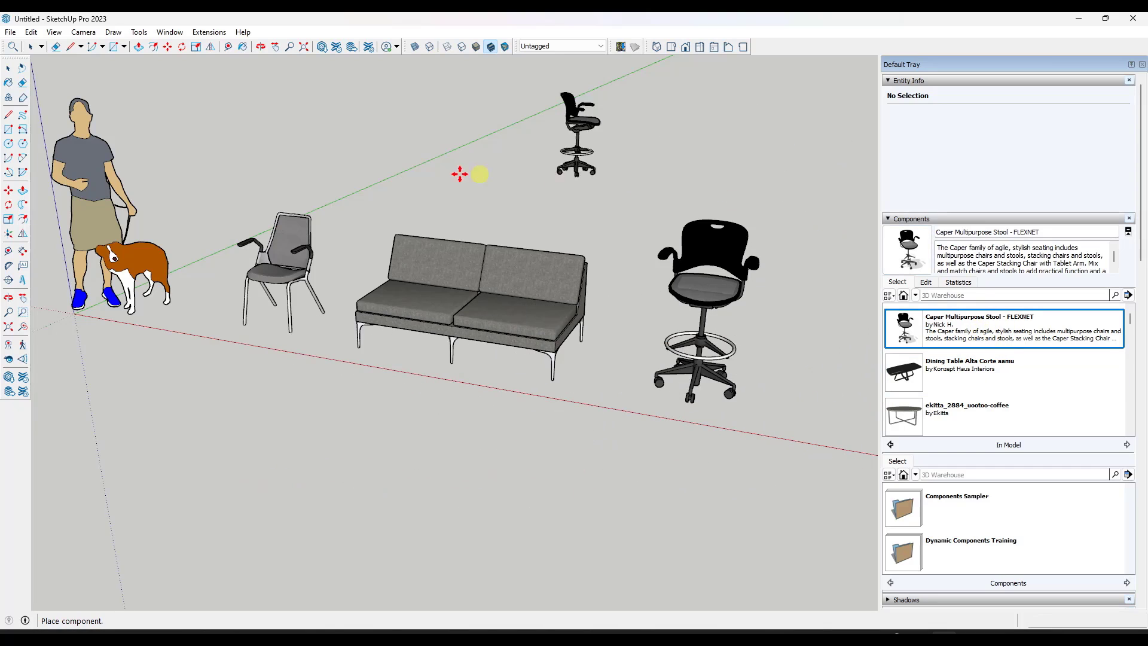
{"action": "scroll", "coordinate": [347, 308], "scroll_direction": "down", "scroll_amount": 3}
{"action": "scroll", "coordinate": [333, 302], "scroll_direction": "down", "scroll_amount": 3}
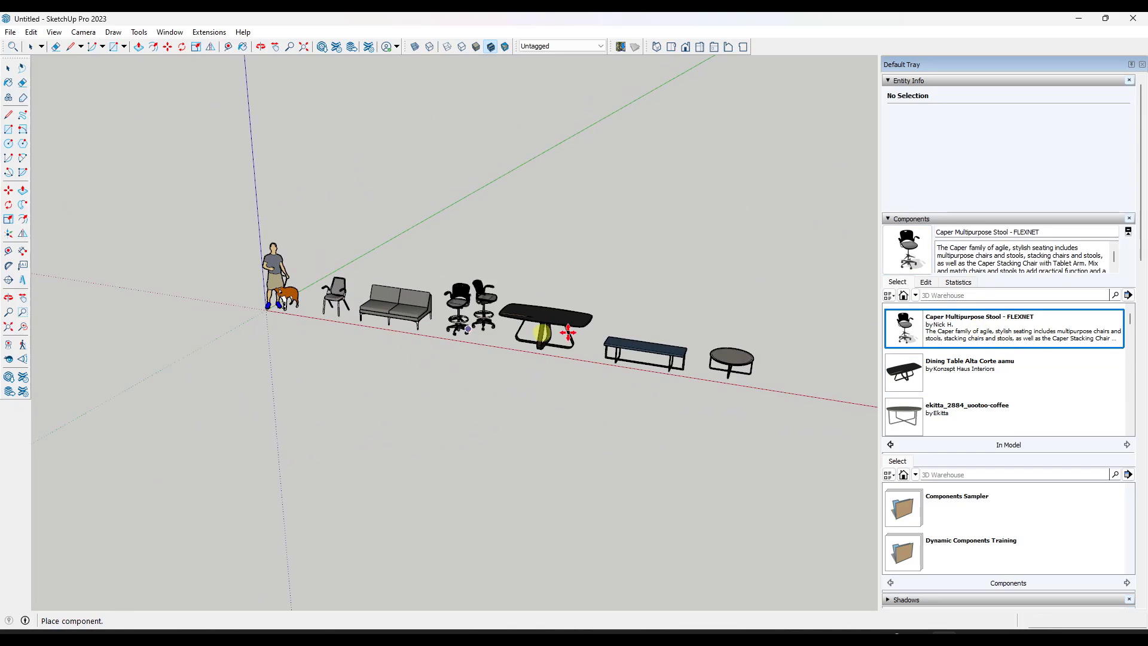
{"action": "key", "text": "space"}
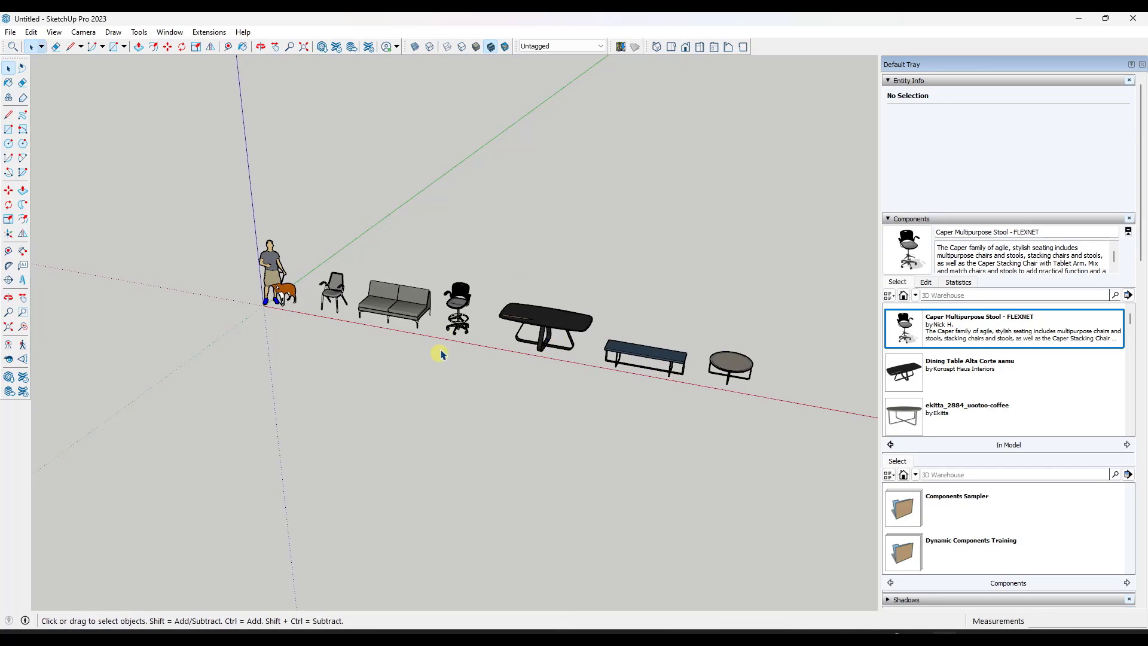
{"action": "scroll", "coordinate": [440, 354], "scroll_direction": "up", "scroll_amount": 3}
{"action": "left_click", "coordinate": [916, 296]}
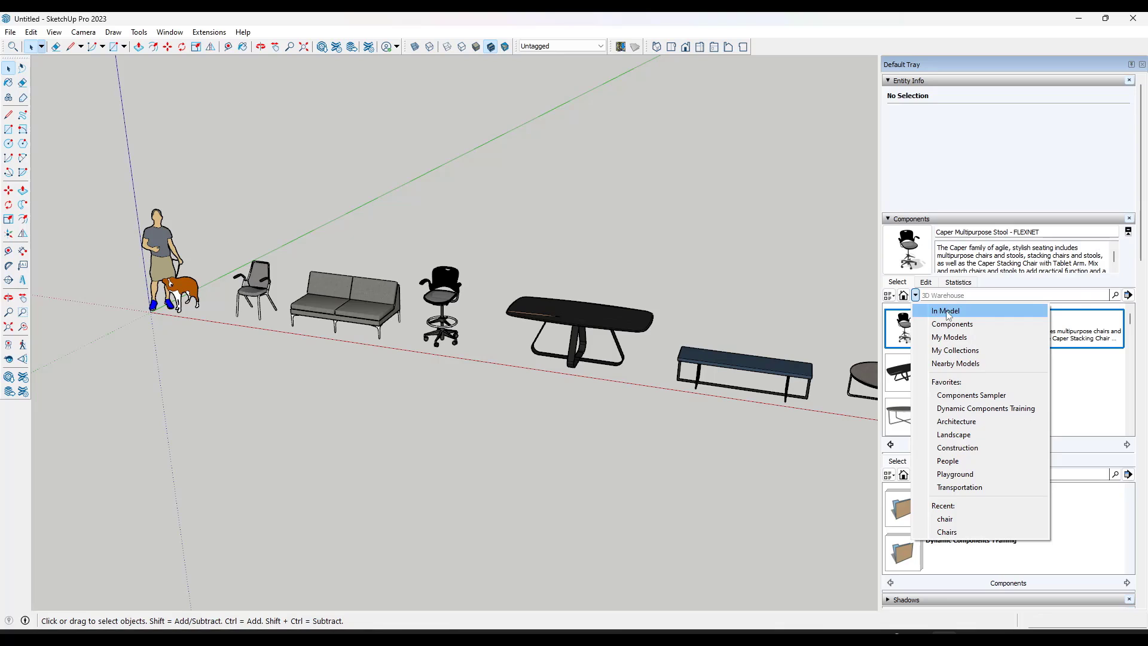
- Choose 'Open or create a collection' from the Components Details menu
{"action": "left_click", "coordinate": [1128, 295]}
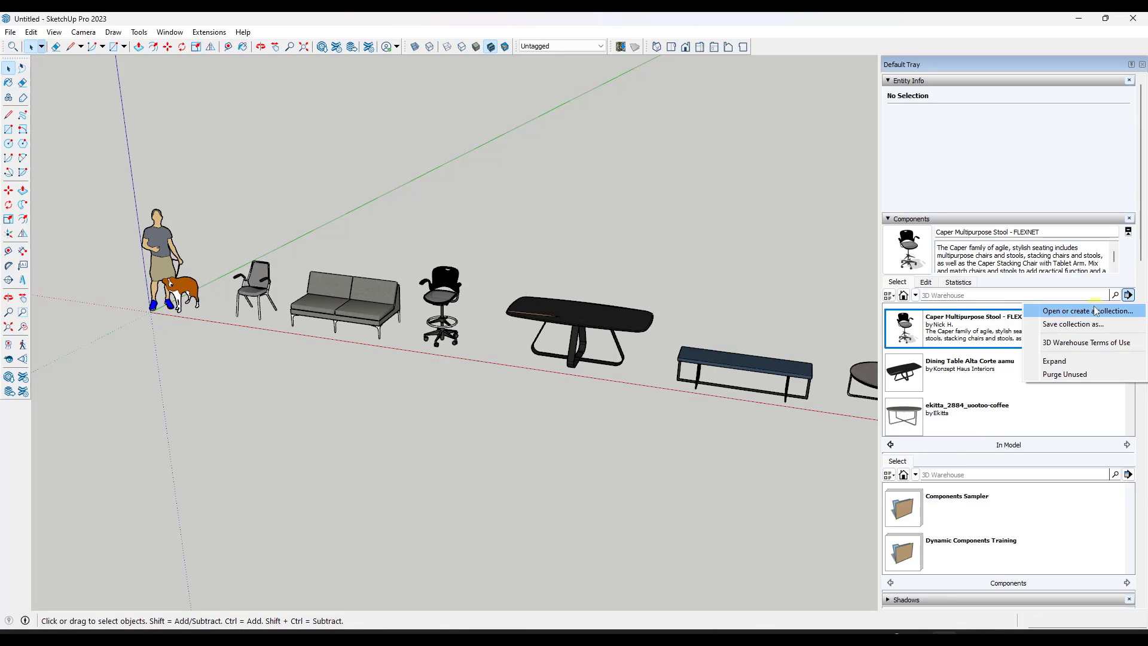
{"action": "left_click", "coordinate": [1062, 312]}
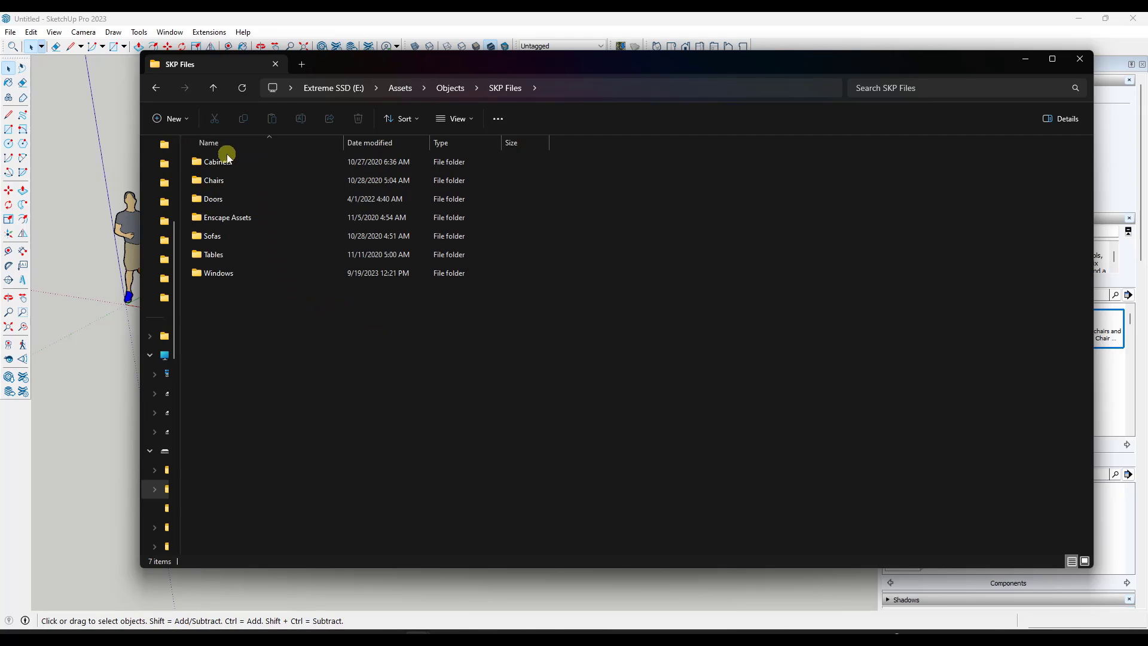
- Browse the Doors and Sofas folders, return to SKP Files, and narrow the Explorer window
{"action": "double_click", "coordinate": [237, 204]}
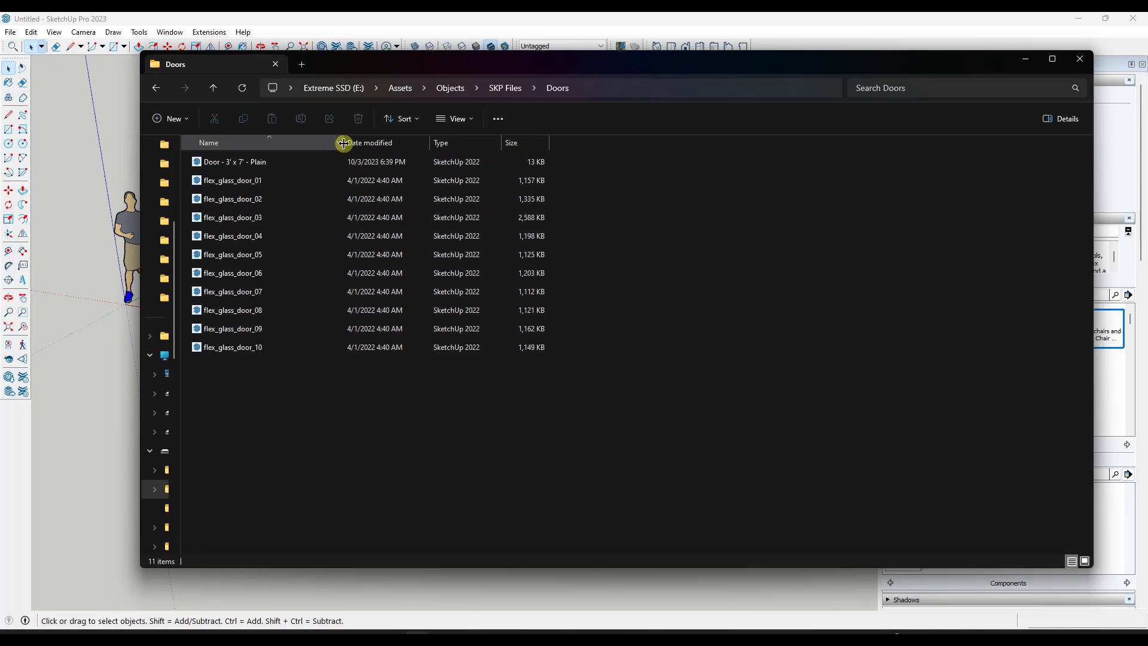
{"action": "left_click_drag", "start_coordinate": [342, 146], "coordinate": [381, 146]}
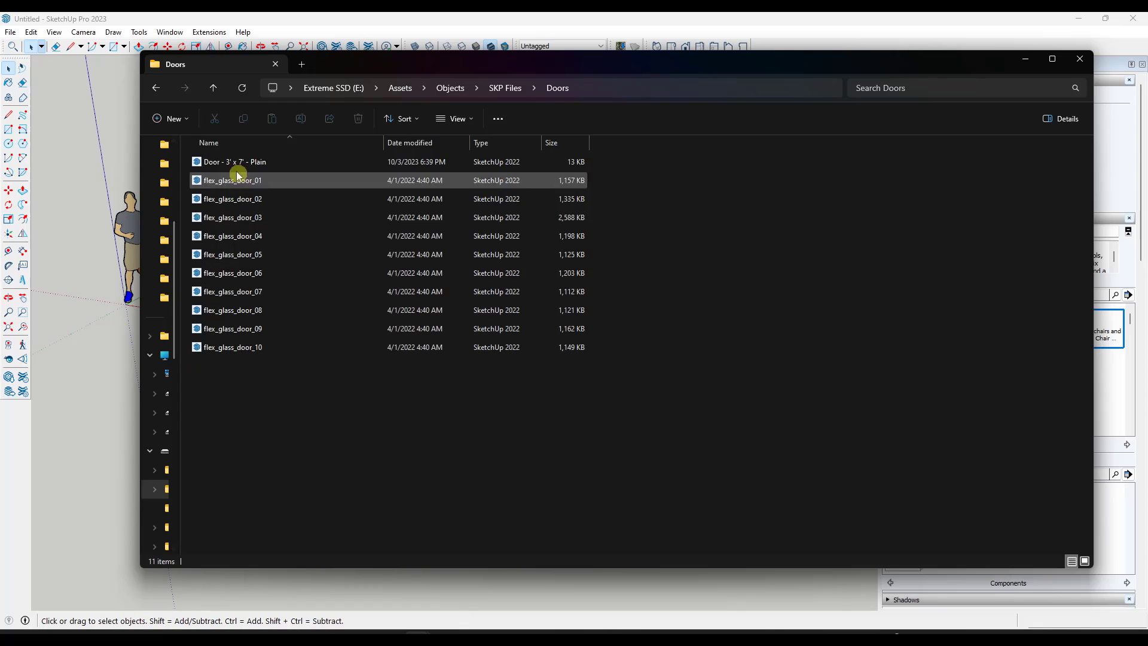
{"action": "left_click", "coordinate": [510, 88]}
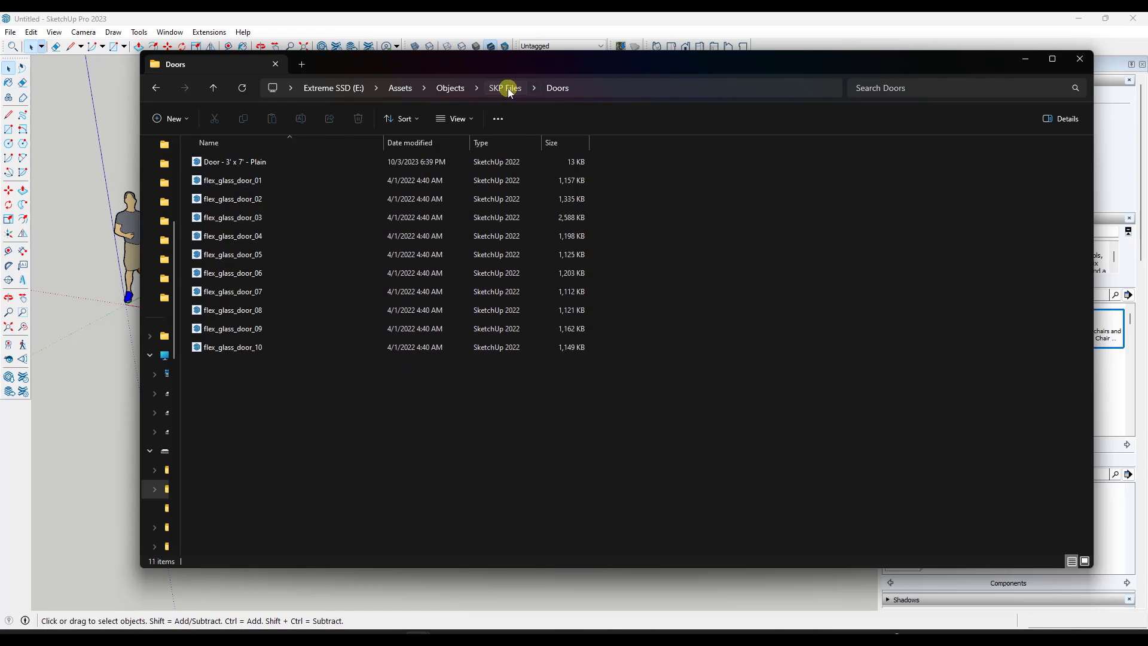
{"action": "double_click", "coordinate": [216, 243]}
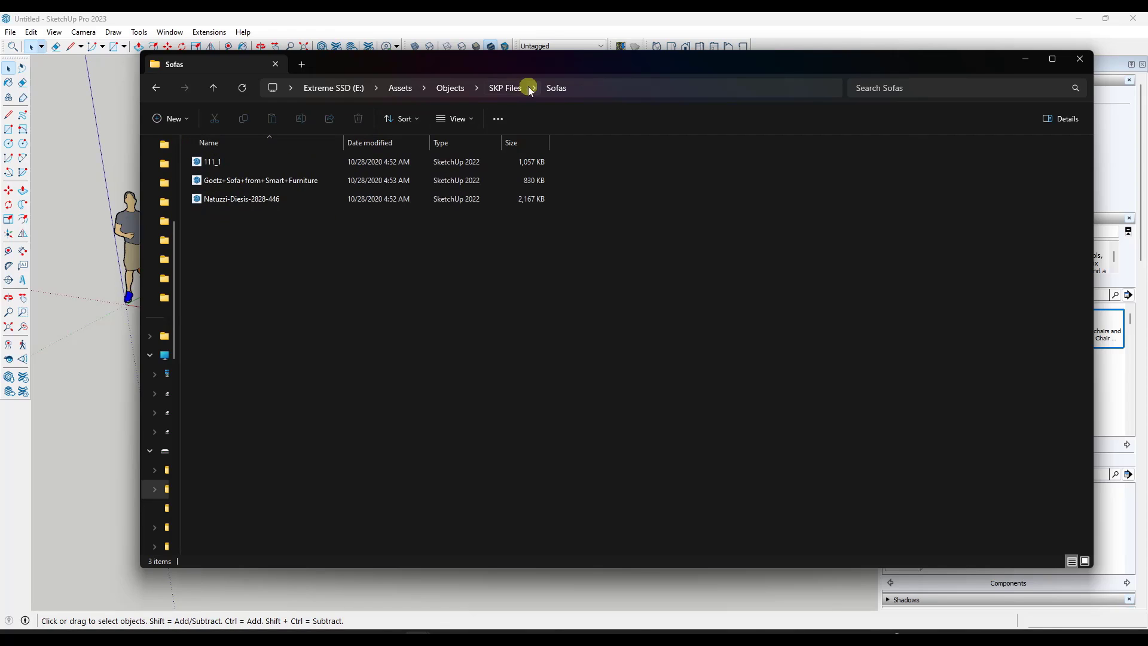
{"action": "left_click", "coordinate": [510, 88]}
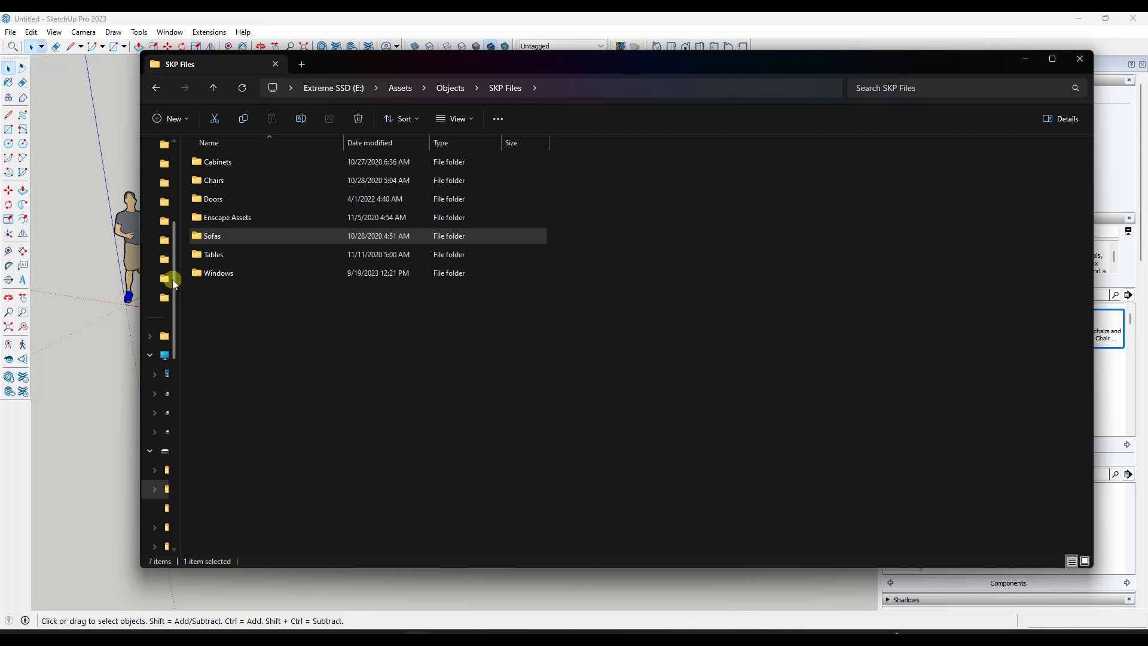
{"action": "left_click_drag", "start_coordinate": [139, 283], "coordinate": [658, 314]}
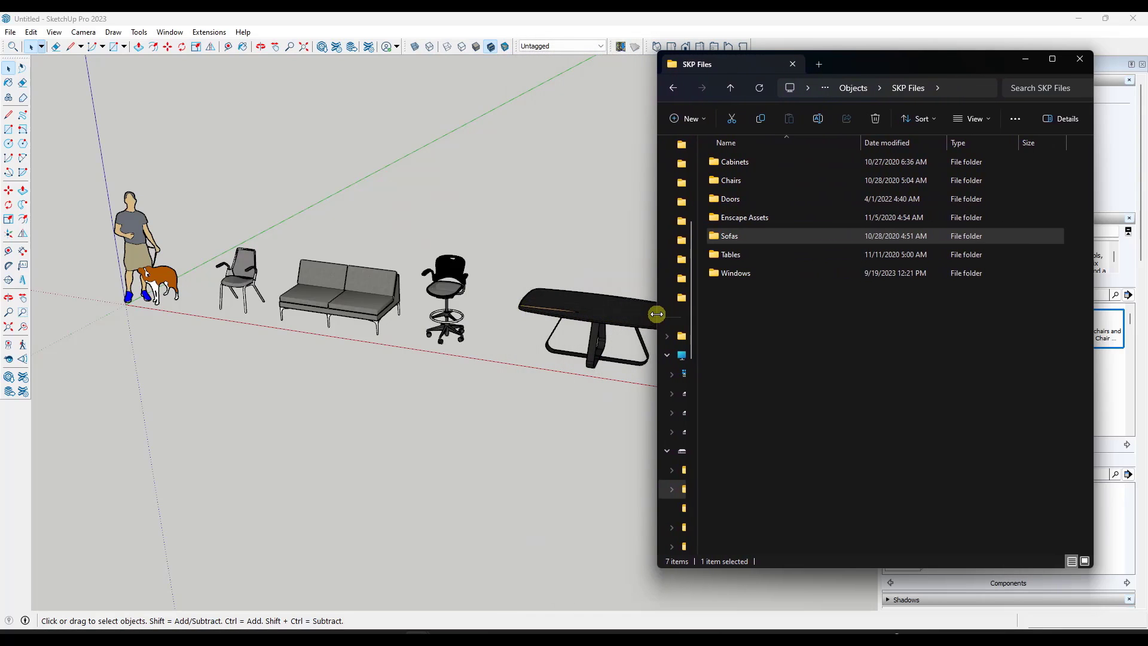
- Drag flex_glass_door_01 from the Doors folder into the model and place it
{"action": "double_click", "coordinate": [746, 204]}
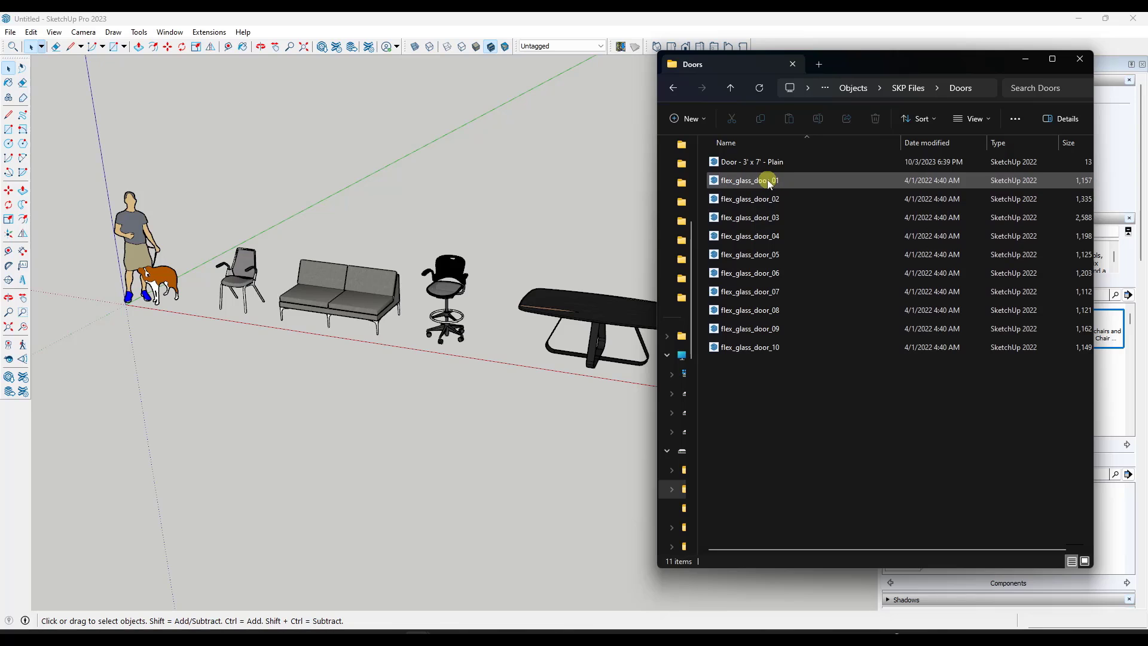
{"action": "left_click_drag", "start_coordinate": [768, 182], "coordinate": [146, 389]}
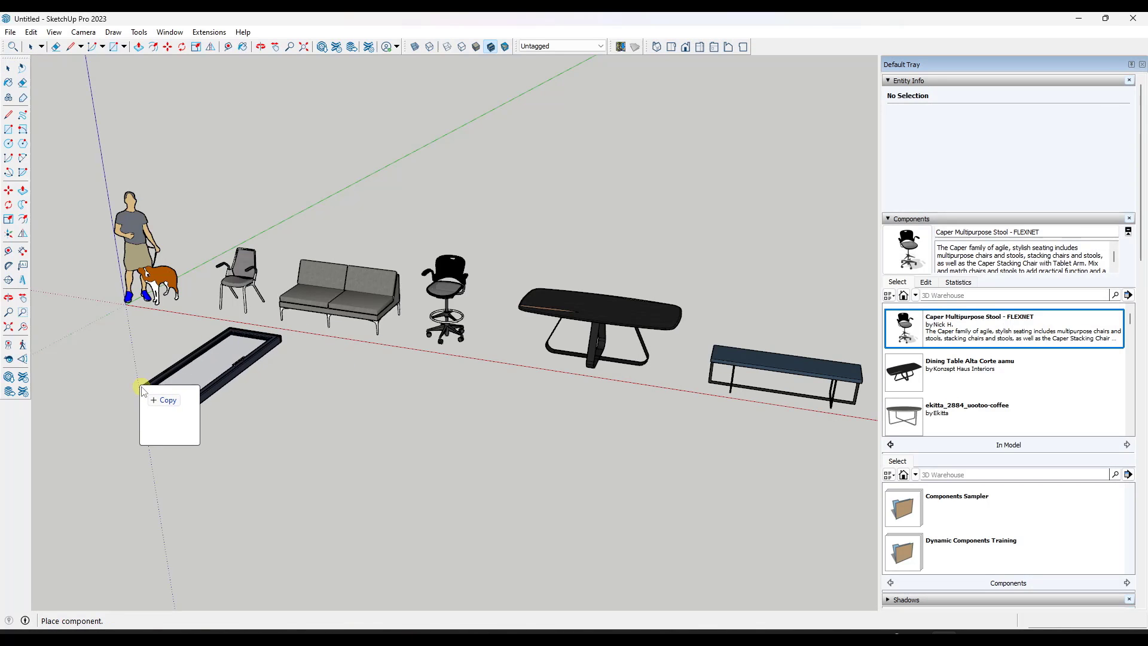
{"action": "left_click", "coordinate": [141, 387]}
{"action": "middle_click_drag", "start_coordinate": [141, 387], "coordinate": [192, 371]}
{"action": "key", "text": "m"}
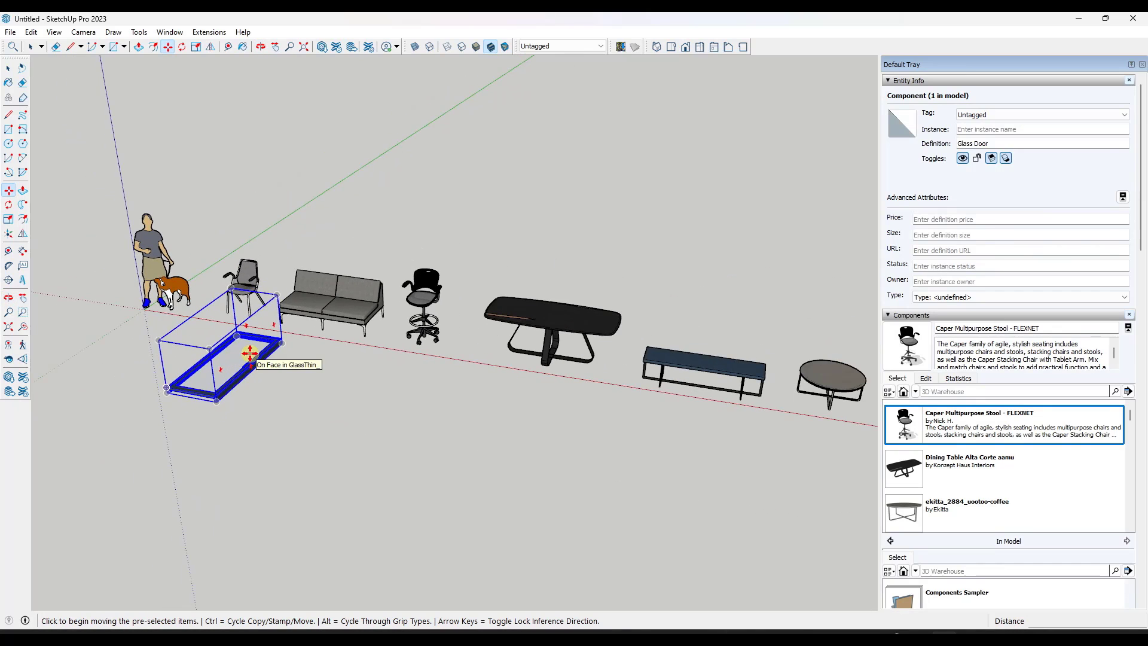
- Return Explorer to SKP Files, move it aside, and choose 'Open or create a collection'
{"action": "key", "text": "alt+Tab"}
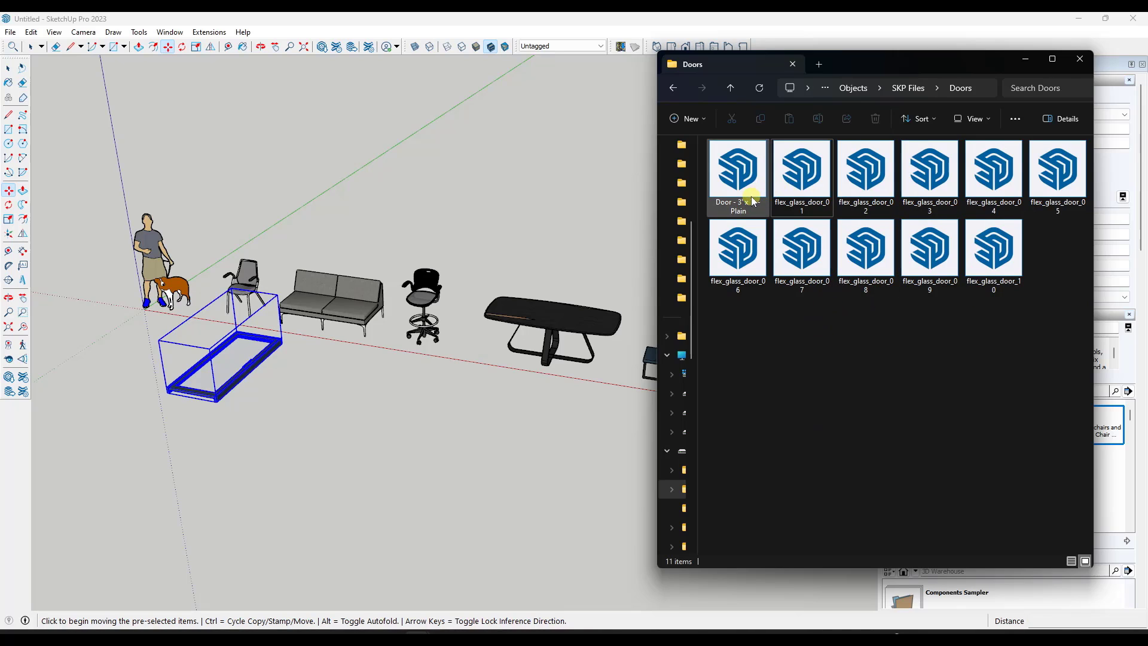
{"action": "left_click", "coordinate": [670, 88]}
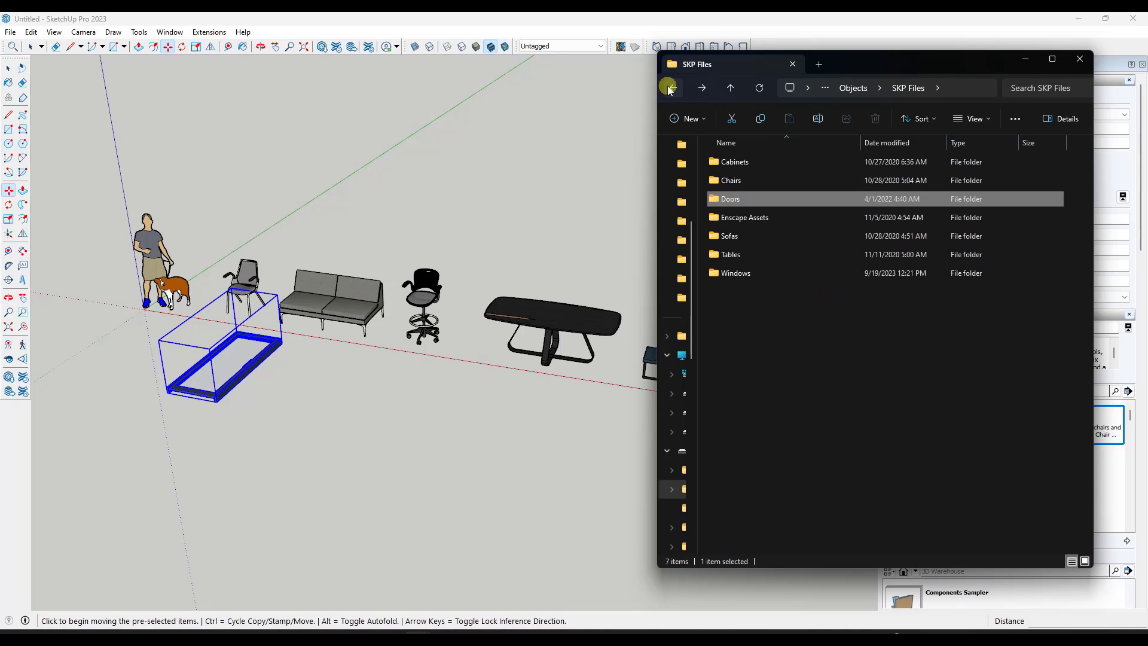
{"action": "left_click_drag", "start_coordinate": [859, 64], "coordinate": [0, 91]}
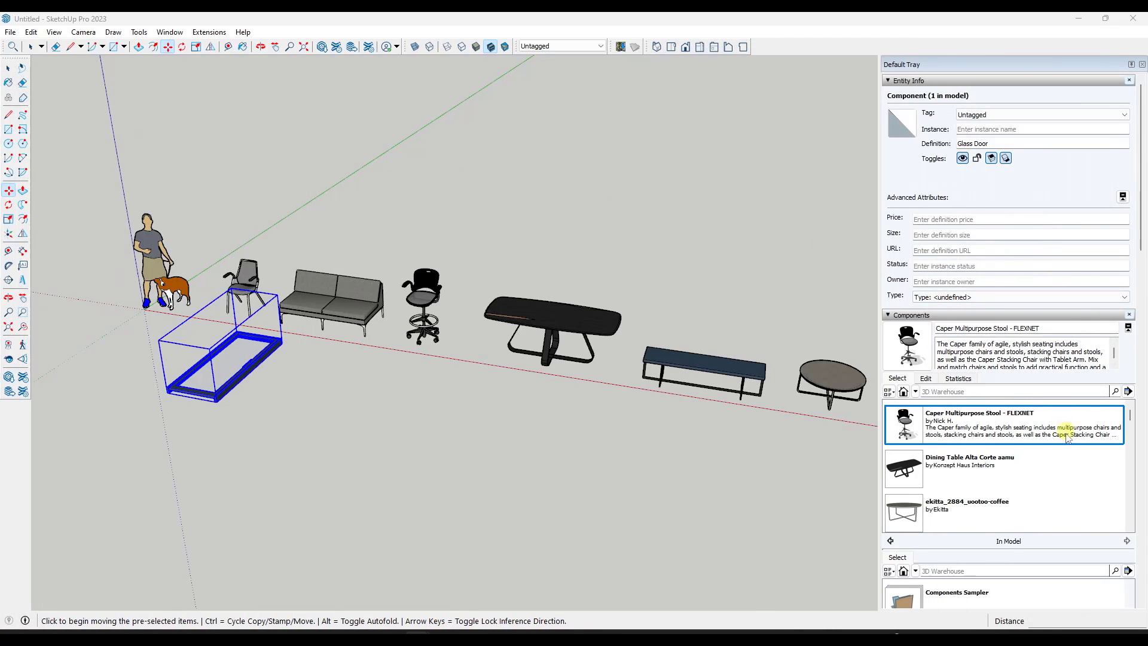
{"action": "scroll", "coordinate": [1139, 470], "scroll_direction": "down", "scroll_amount": 1}
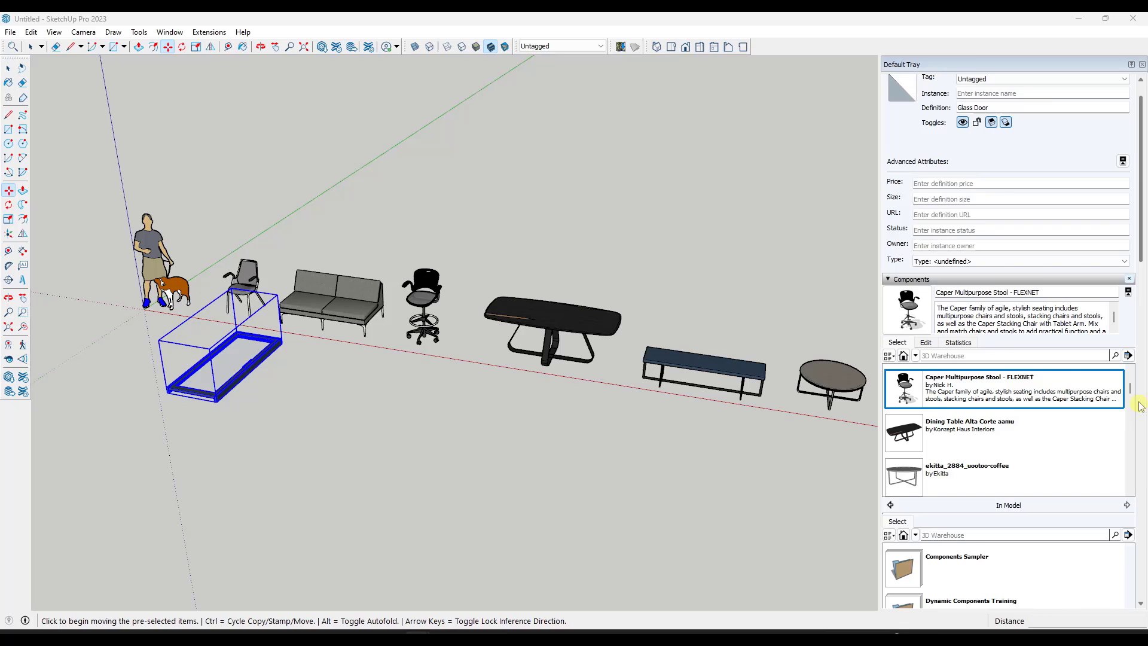
{"action": "left_click", "coordinate": [1128, 355]}
{"action": "left_click", "coordinate": [1106, 372]}
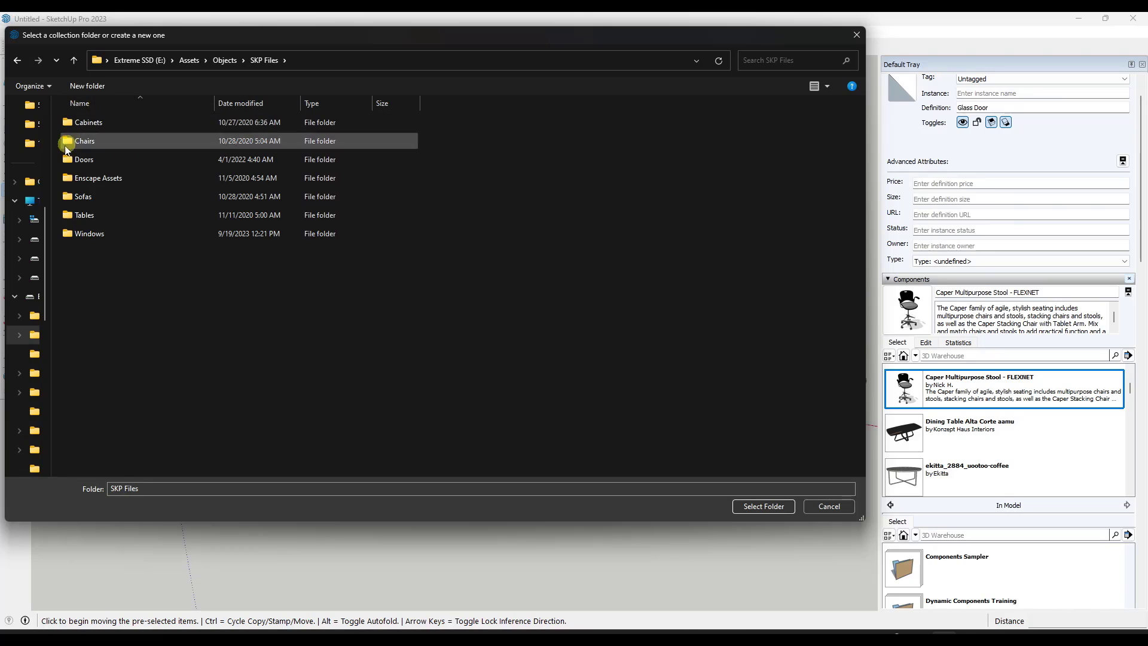
- Select the SKP Files folder as the component collection
{"action": "left_click", "coordinate": [761, 506]}
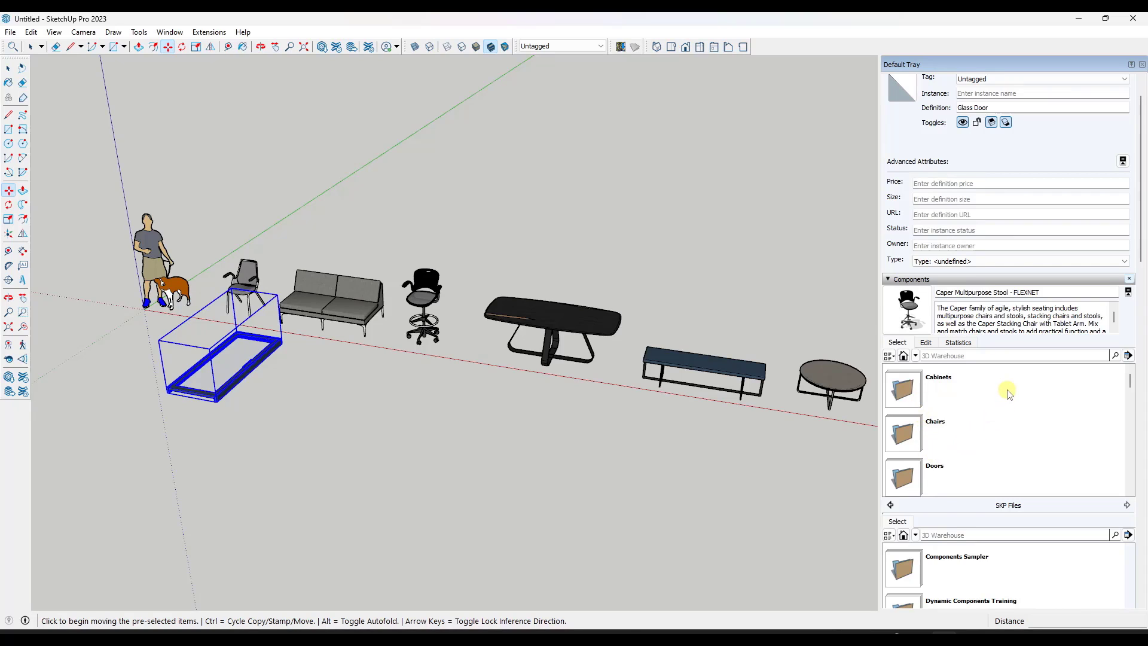
- Open the Doors collection and place Glass Door#2 beside the first glass door
{"action": "scroll", "coordinate": [999, 412], "scroll_direction": "down", "scroll_amount": 2}
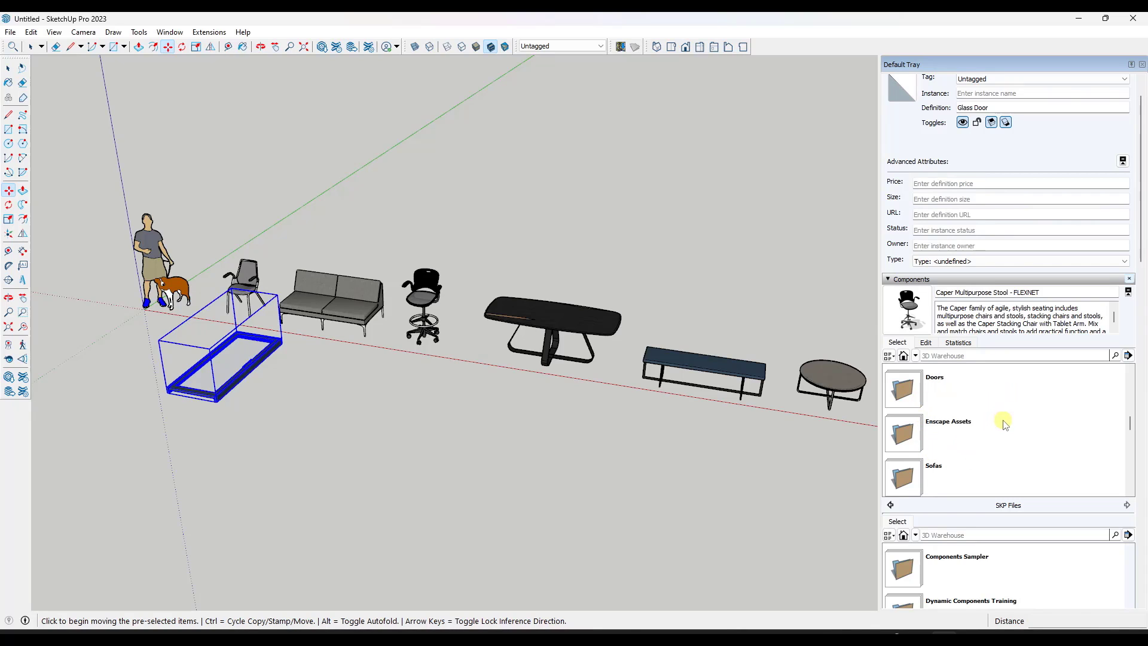
{"action": "scroll", "coordinate": [993, 433], "scroll_direction": "down", "scroll_amount": 3}
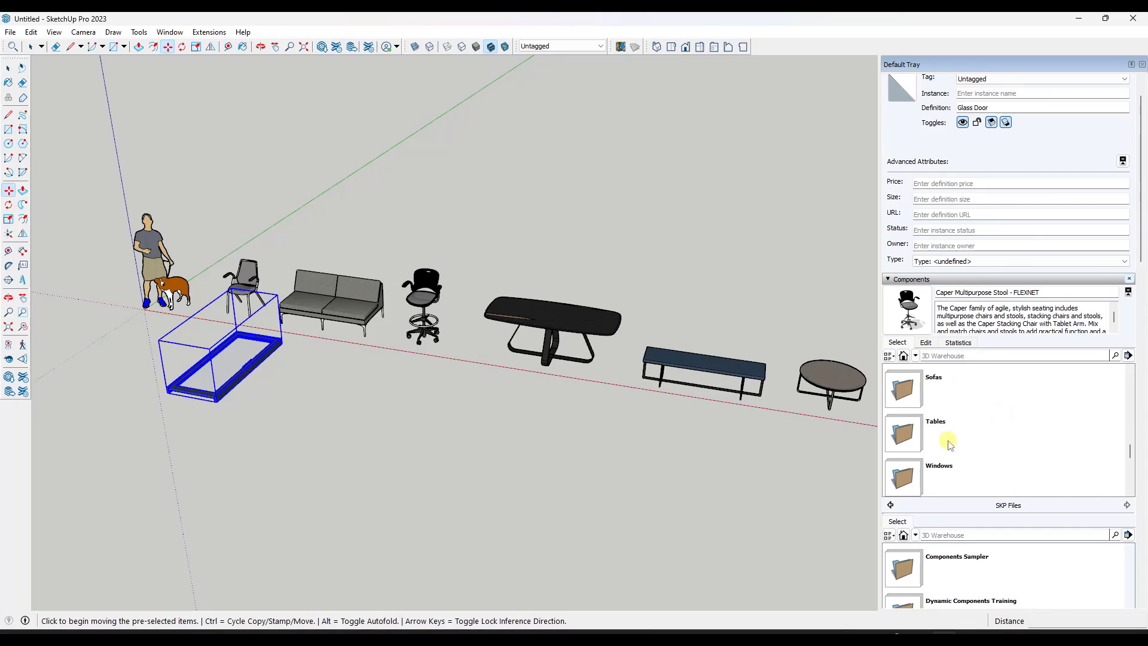
{"action": "scroll", "coordinate": [937, 424], "scroll_direction": "up", "scroll_amount": 3}
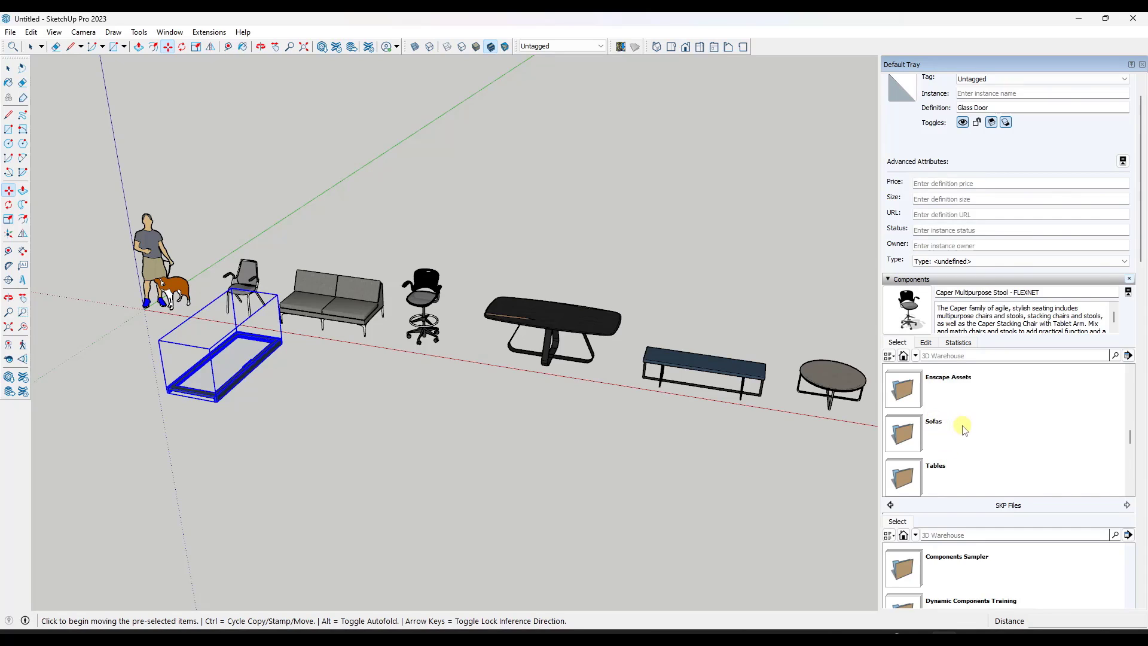
{"action": "left_click", "coordinate": [932, 387]}
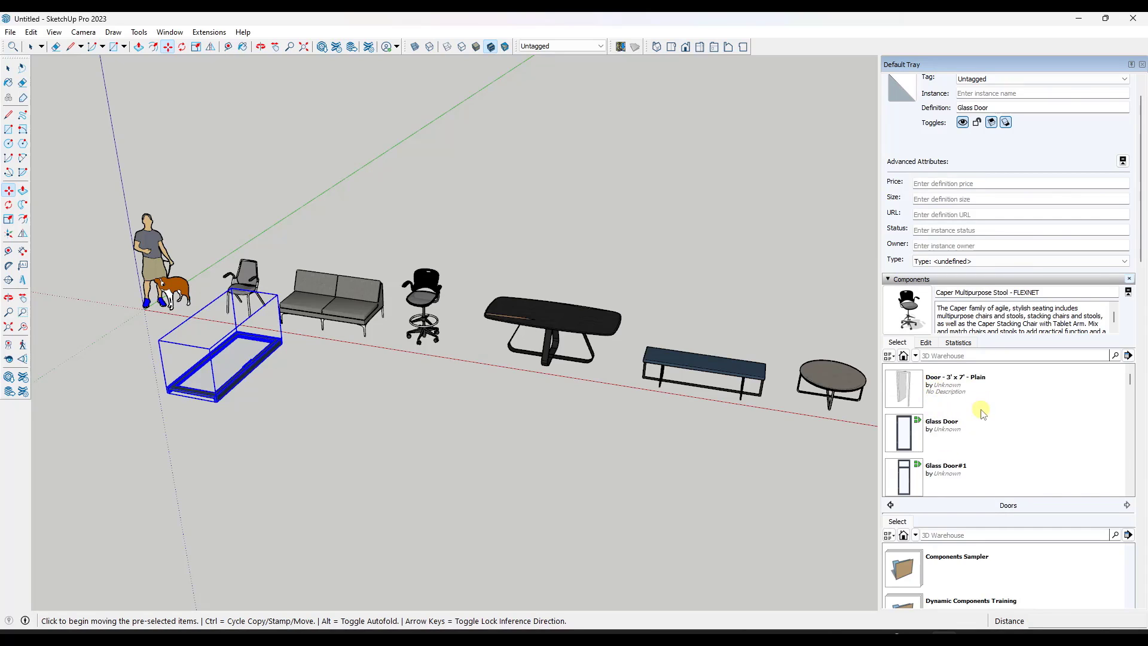
{"action": "scroll", "coordinate": [982, 432], "scroll_direction": "down", "scroll_amount": 1}
{"action": "scroll", "coordinate": [984, 431], "scroll_direction": "down", "scroll_amount": 1}
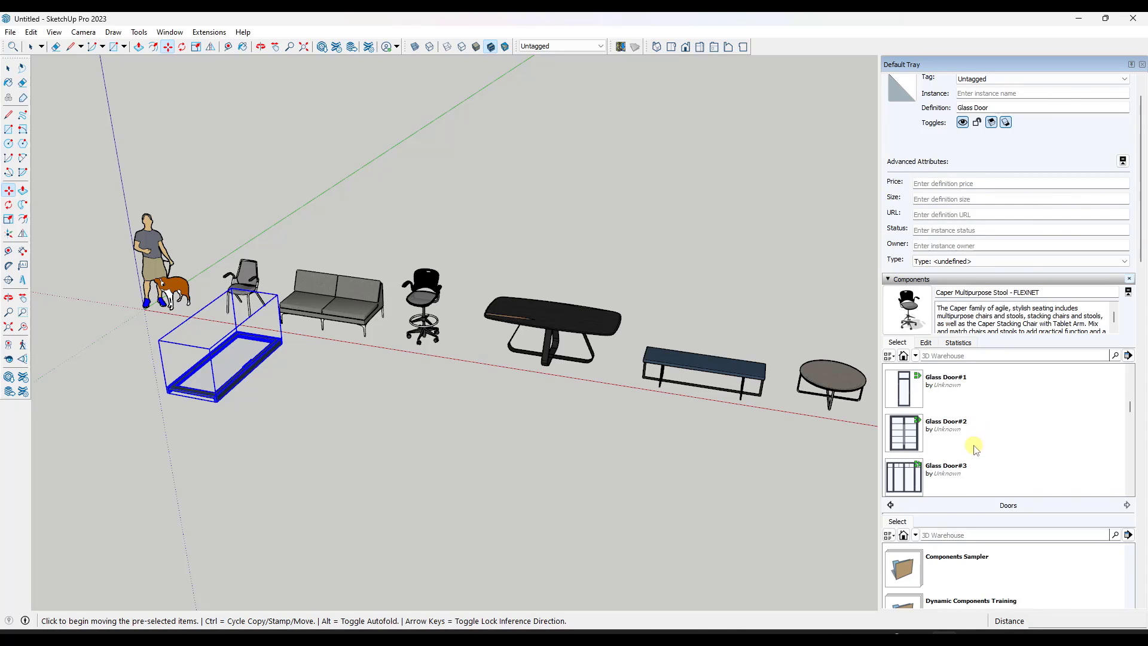
{"action": "left_click", "coordinate": [956, 431]}
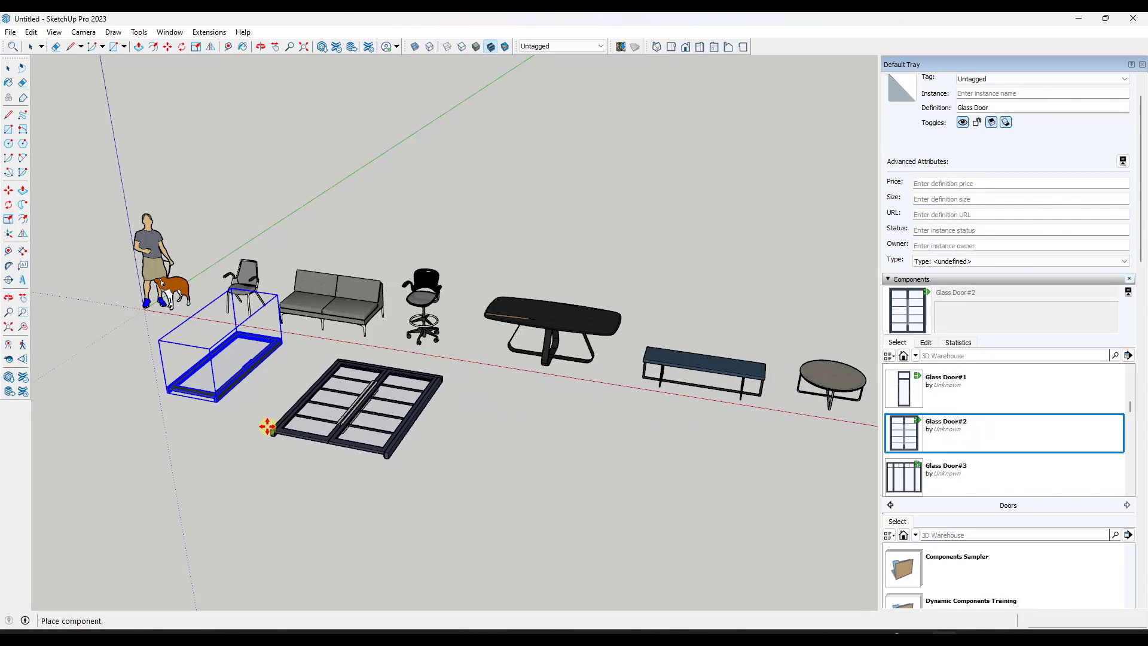
{"action": "left_click", "coordinate": [381, 438]}
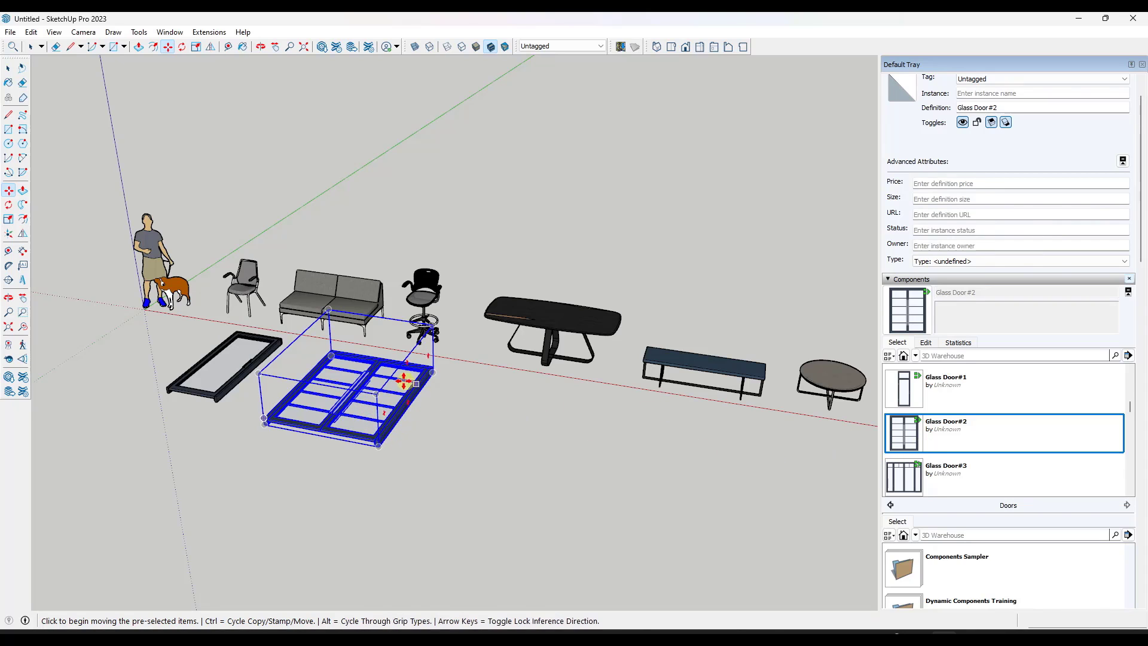
- Choose to open a different collection folder from the Details menu
{"action": "scroll", "coordinate": [380, 379], "scroll_direction": "down", "scroll_amount": 2}
{"action": "scroll", "coordinate": [517, 384], "scroll_direction": "up", "scroll_amount": 1}
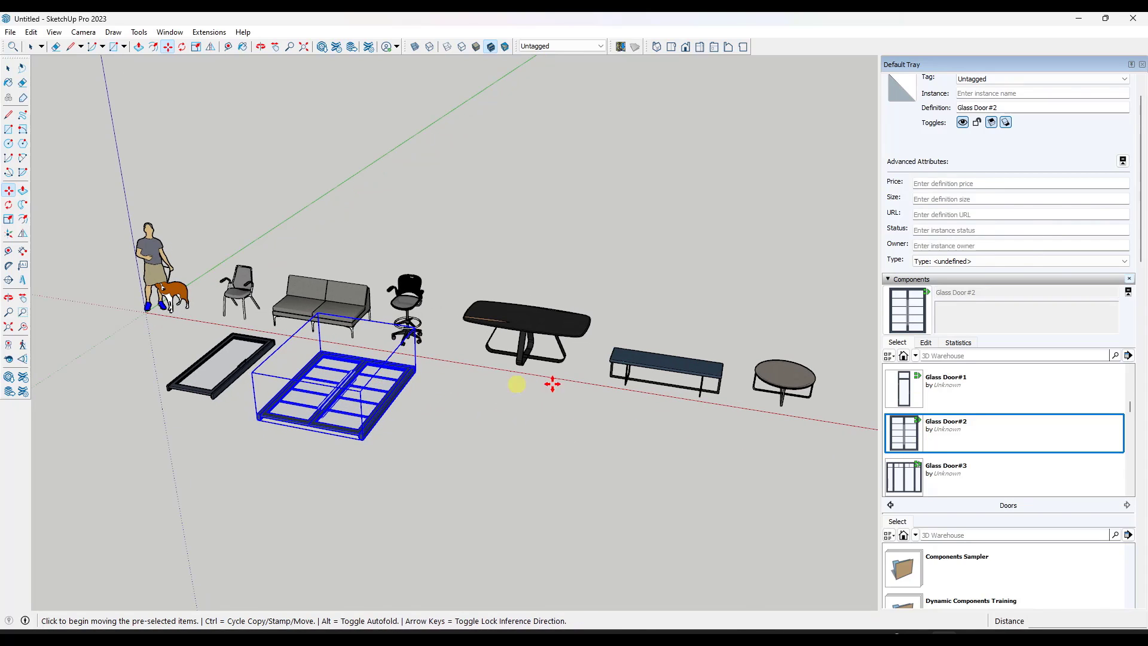
{"action": "left_click", "coordinate": [1128, 355]}
{"action": "left_click", "coordinate": [1062, 374]}
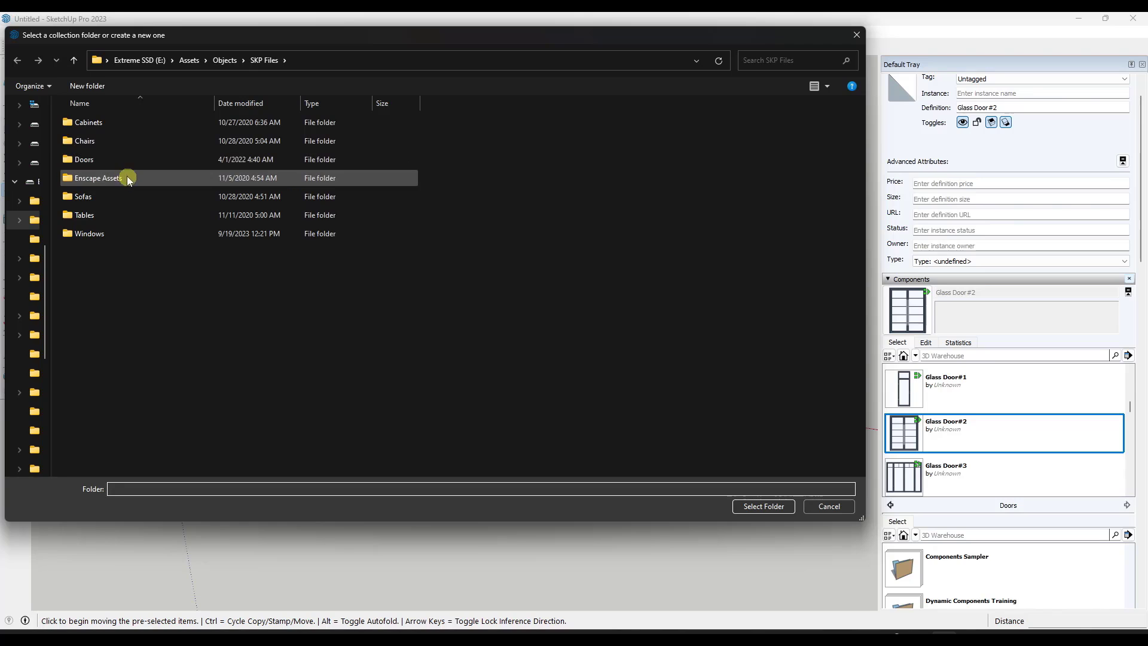
- Load the Chairs folder as a collection and place the Plywood Dining Chair by the glass doors
{"action": "double_click", "coordinate": [99, 143]}
{"action": "left_click", "coordinate": [764, 506]}
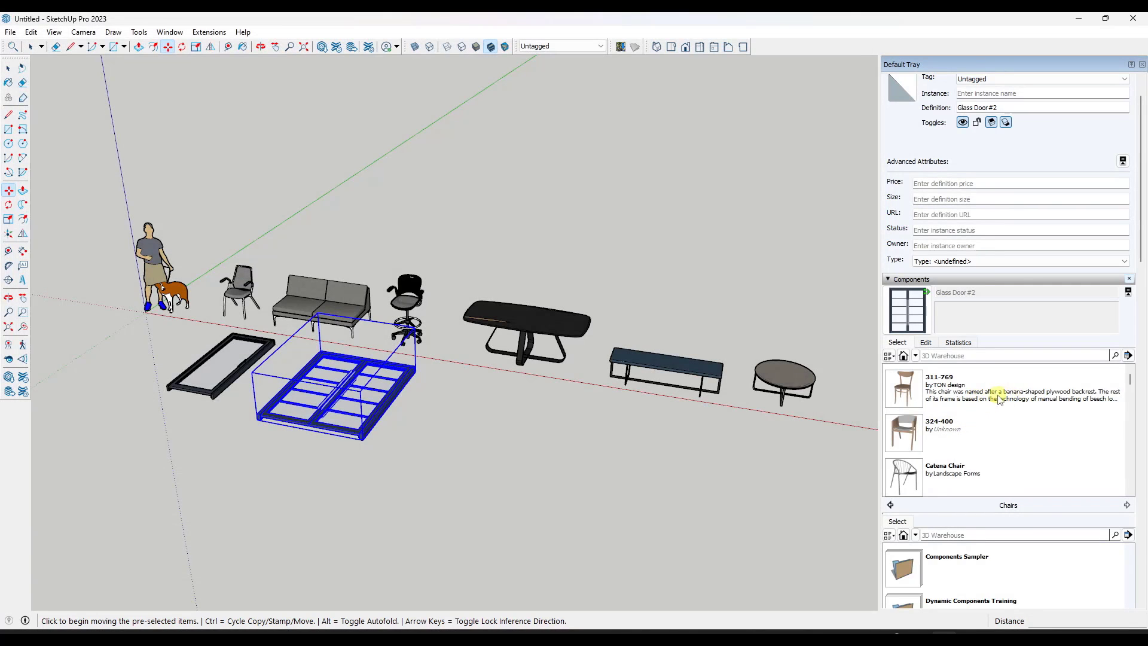
{"action": "scroll", "coordinate": [996, 407], "scroll_direction": "down", "scroll_amount": 5}
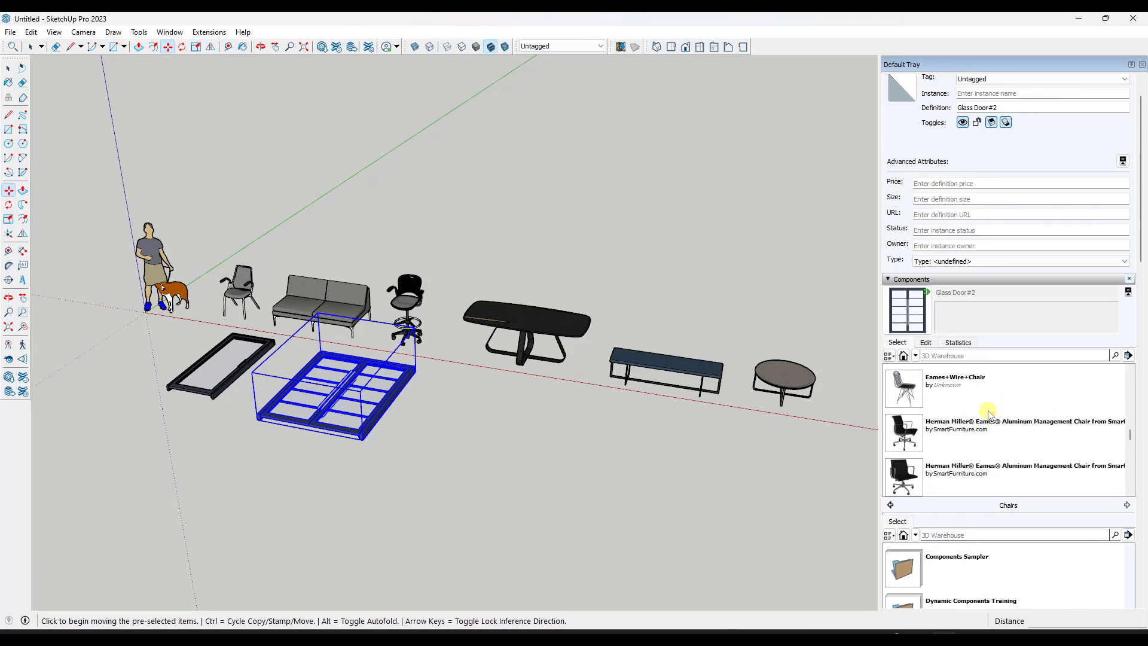
{"action": "scroll", "coordinate": [987, 418], "scroll_direction": "down", "scroll_amount": 1}
{"action": "scroll", "coordinate": [972, 438], "scroll_direction": "down", "scroll_amount": 1}
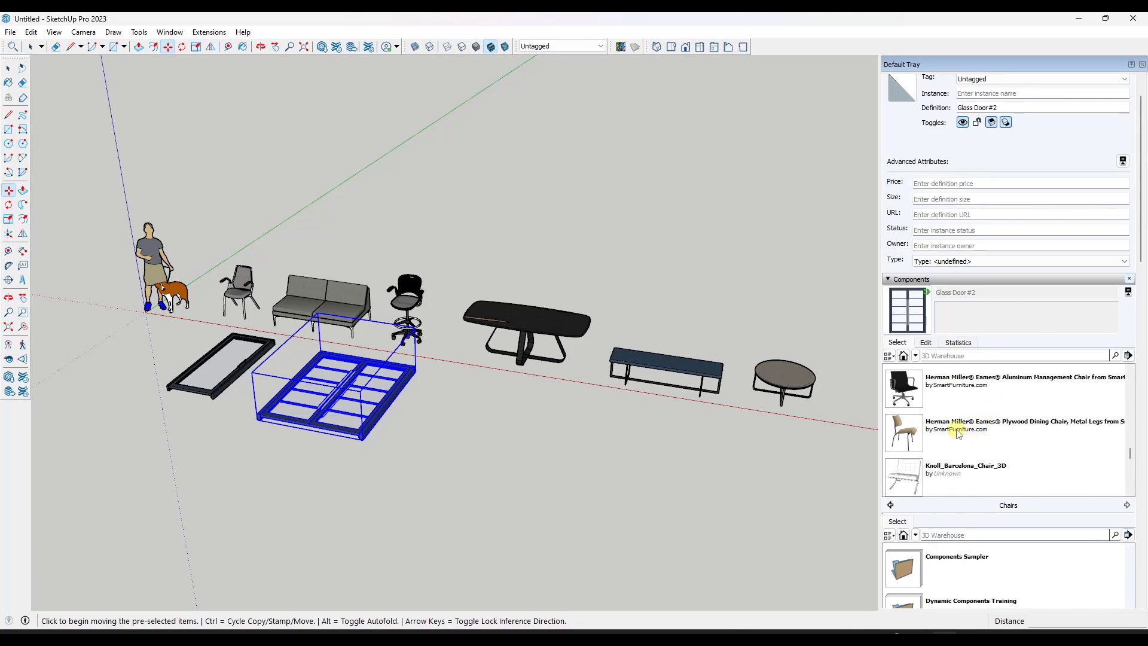
{"action": "left_click", "coordinate": [957, 434]}
{"action": "left_click", "coordinate": [390, 440]}
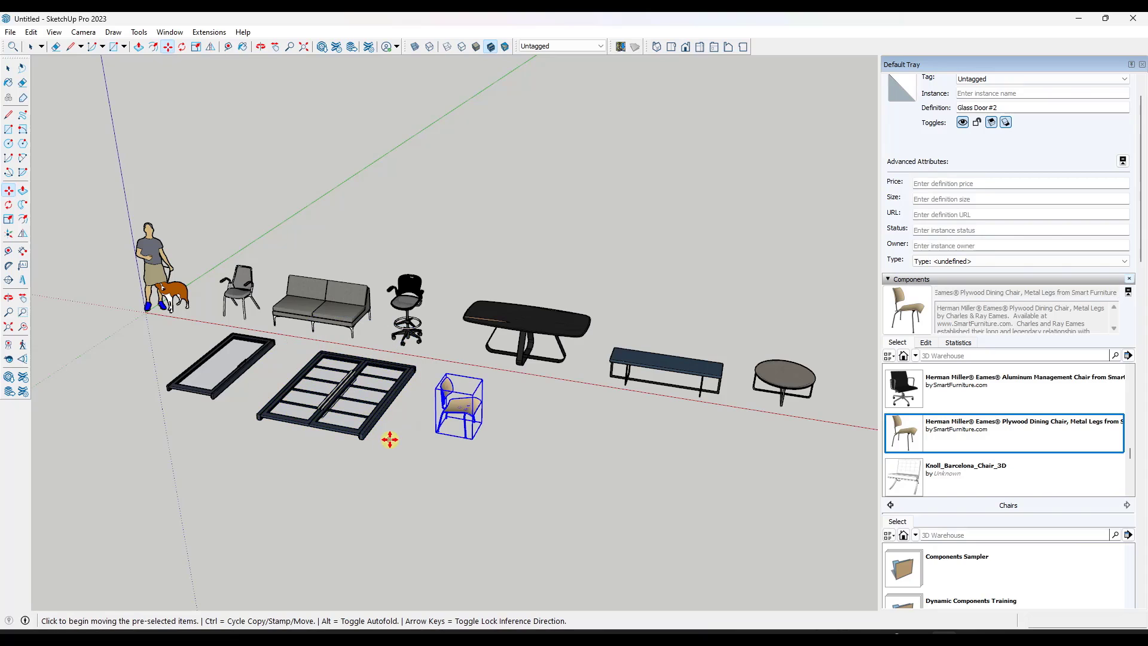
- Enter and leave the dining chair's editing, then select the grey Sayl Side Chair
{"action": "key", "text": "space"}
{"action": "double_click", "coordinate": [465, 417]}
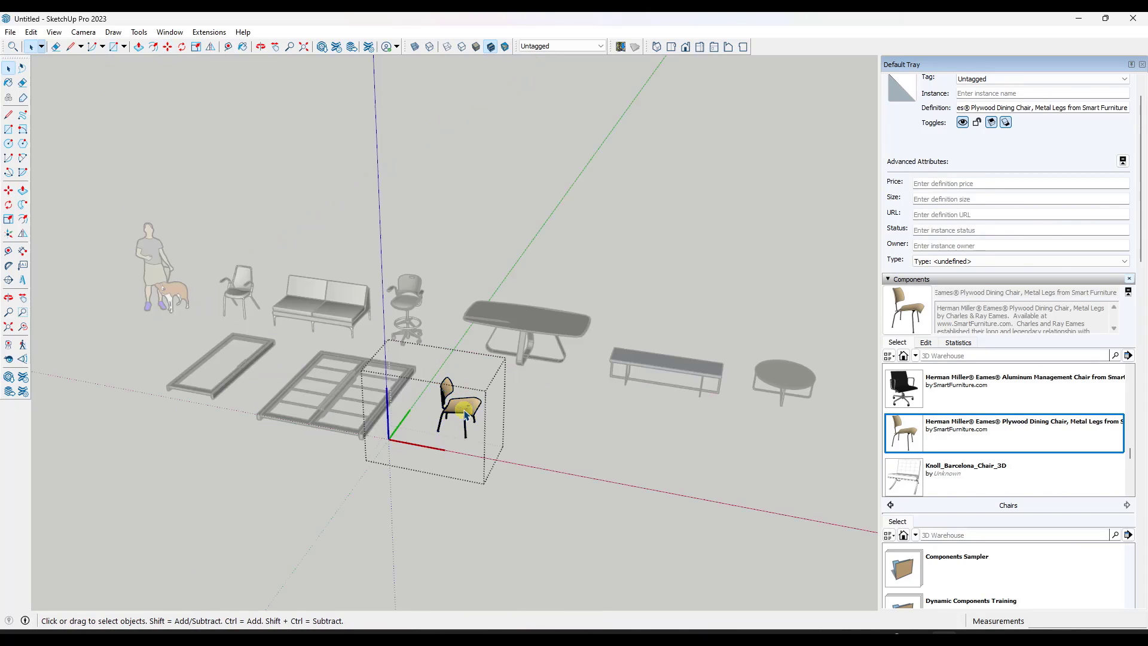
{"action": "left_click", "coordinate": [556, 414]}
{"action": "left_click", "coordinate": [467, 405]}
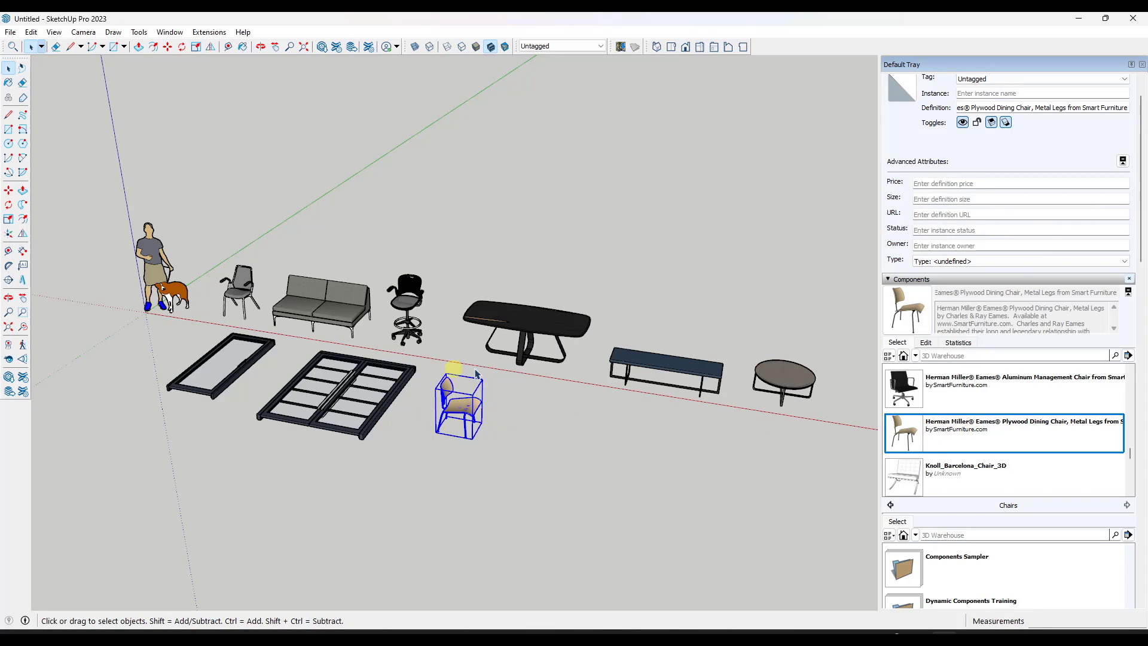
{"action": "left_click", "coordinate": [237, 304]}
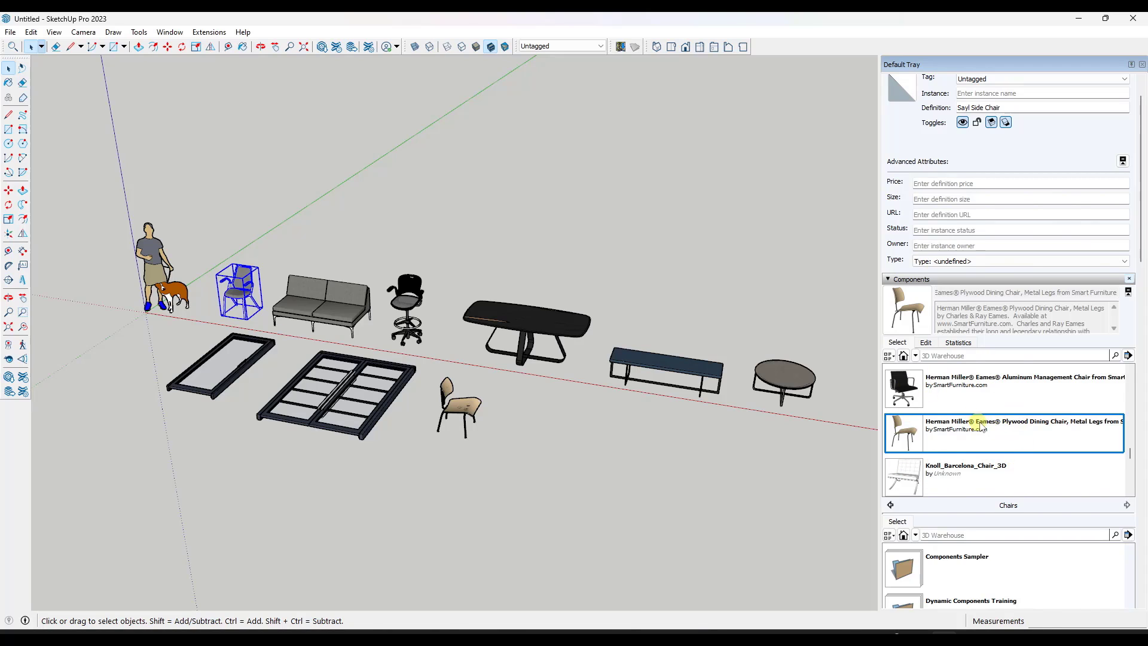
- Zoom to the Sayl Side Chair and save it as 'Sayl Side Chair' in SKP Files\Chairs
{"action": "scroll", "coordinate": [179, 257], "scroll_direction": "up", "scroll_amount": 5}
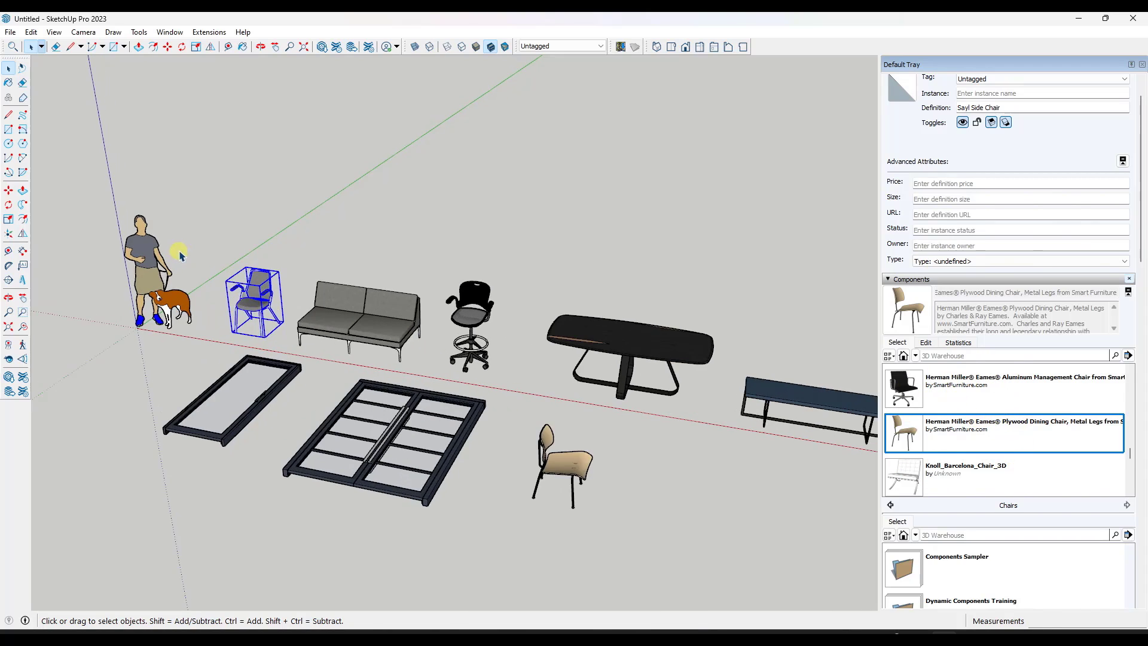
{"action": "middle_click", "coordinate": [322, 276]}
{"action": "scroll", "coordinate": [275, 339], "scroll_direction": "up", "scroll_amount": 3}
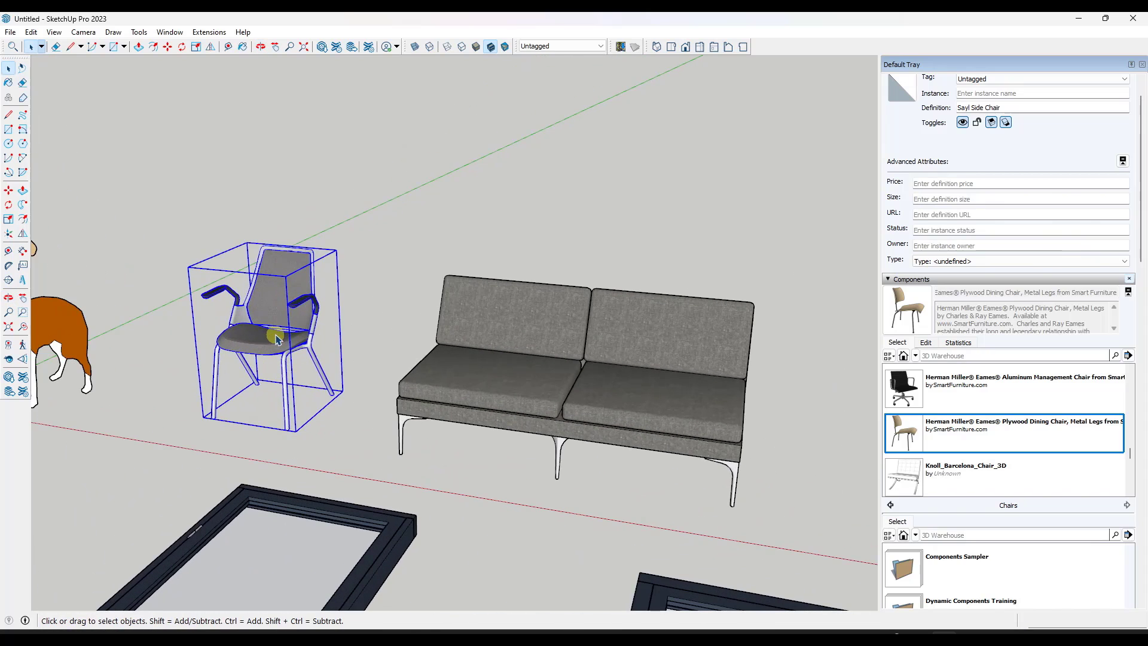
{"action": "right_click", "coordinate": [275, 339]}
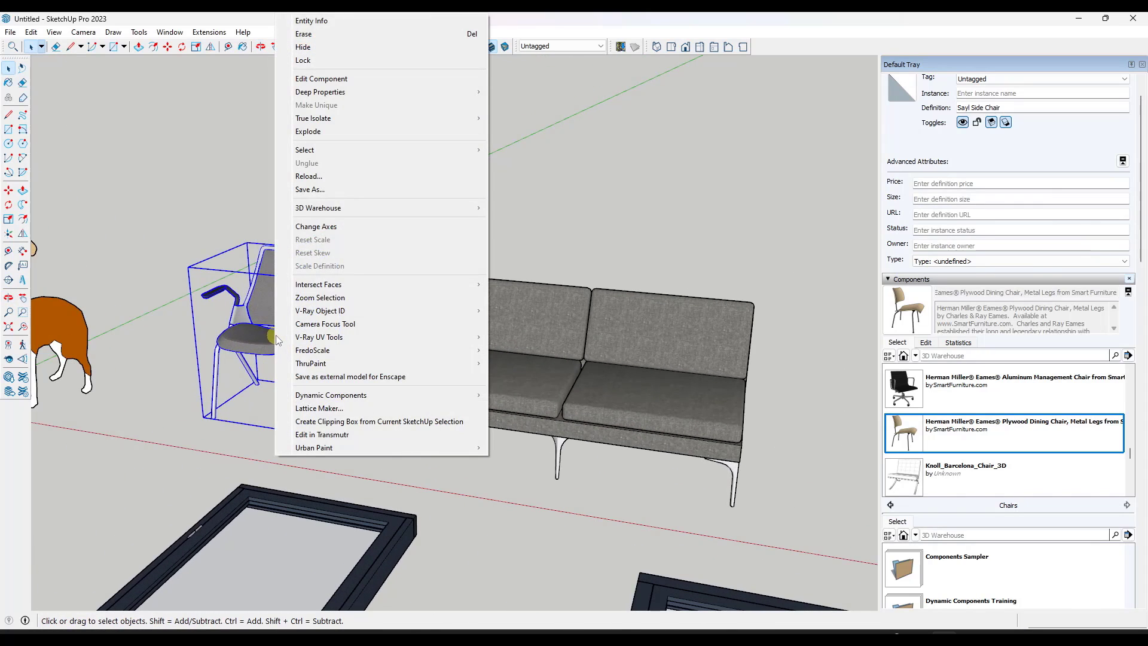
{"action": "left_click", "coordinate": [320, 189]}
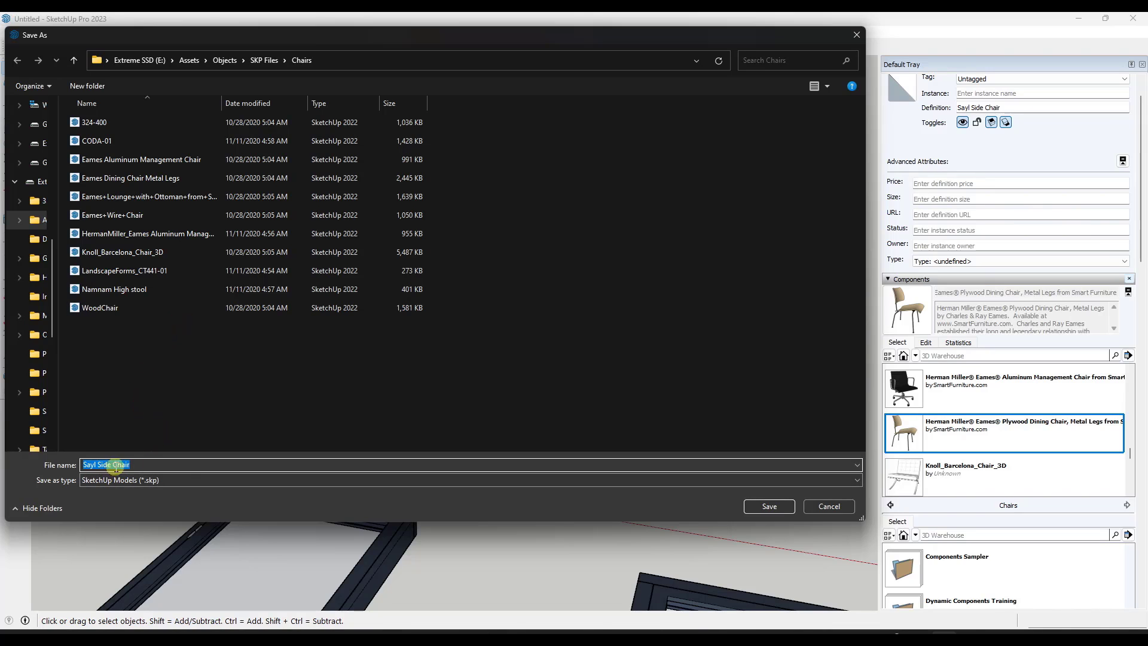
{"action": "left_click", "coordinate": [770, 506]}
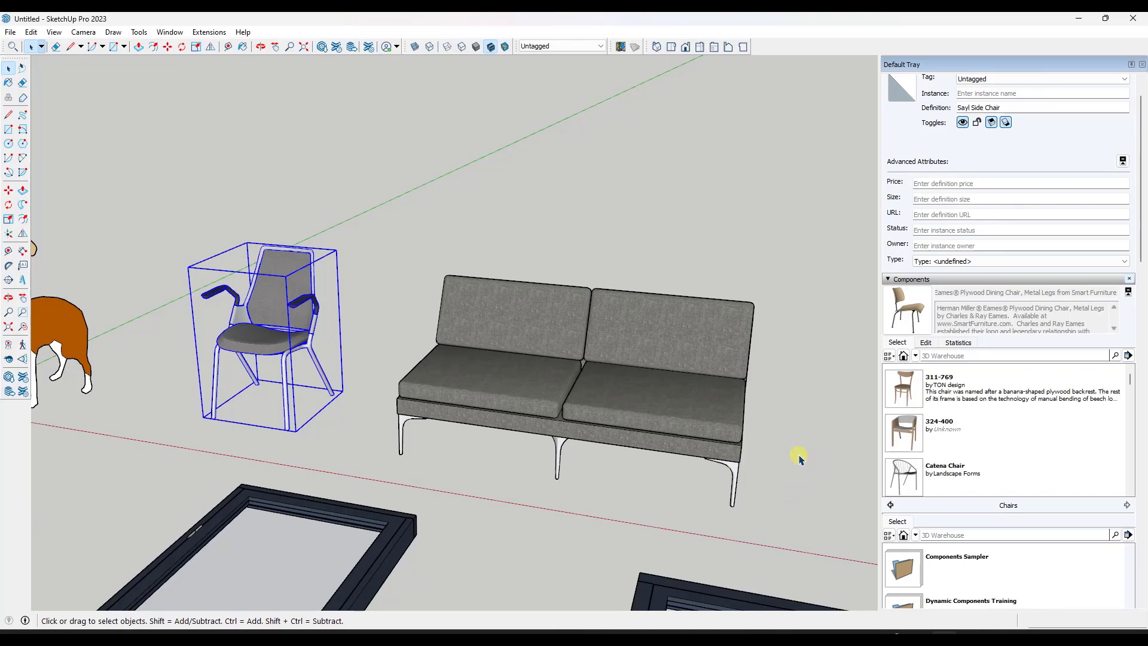
- Pick Sayl Side Chair from the Chairs list and place a second one behind the sofa
{"action": "scroll", "coordinate": [951, 400], "scroll_direction": "down", "scroll_amount": 5}
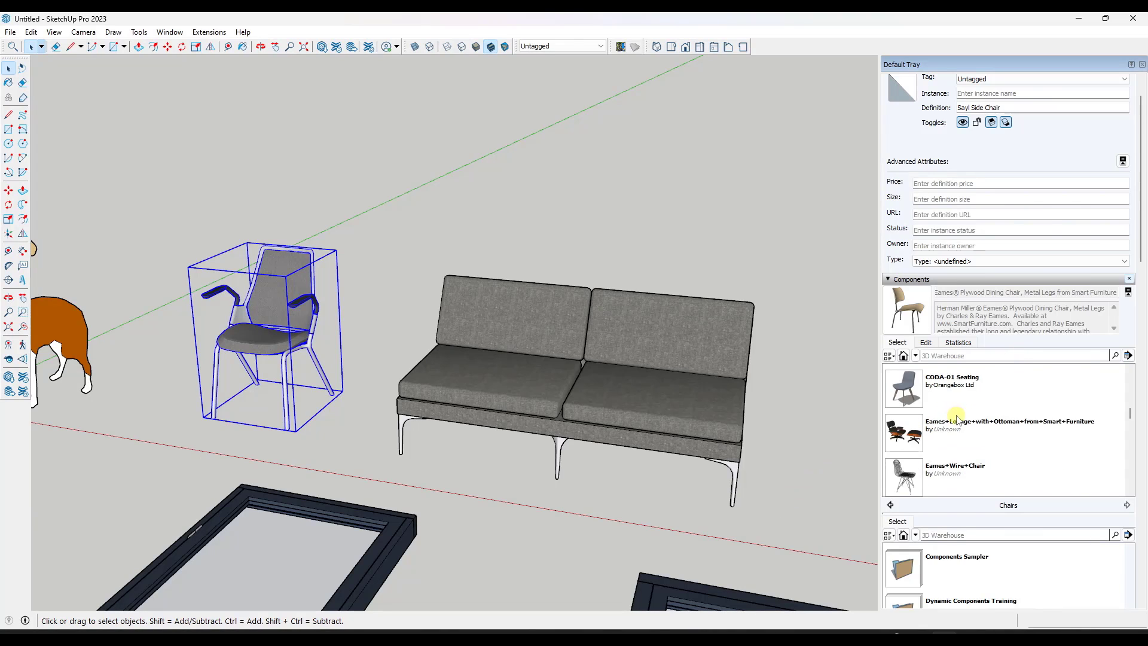
{"action": "scroll", "coordinate": [957, 425], "scroll_direction": "down", "scroll_amount": 3}
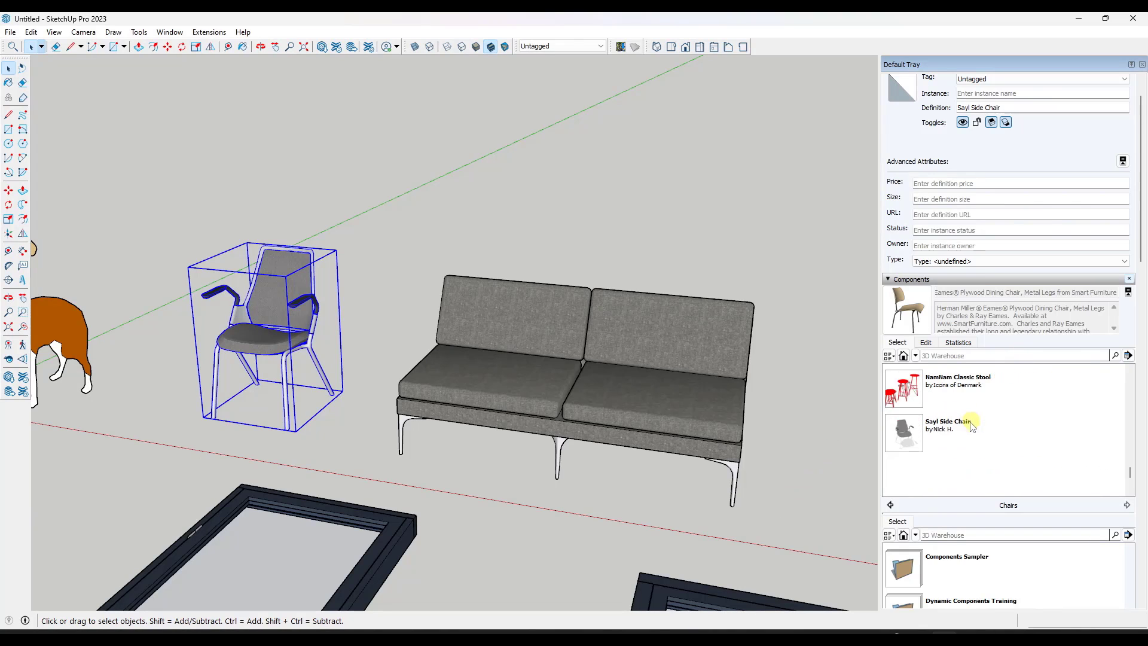
{"action": "scroll", "coordinate": [561, 398], "scroll_direction": "down", "scroll_amount": 3}
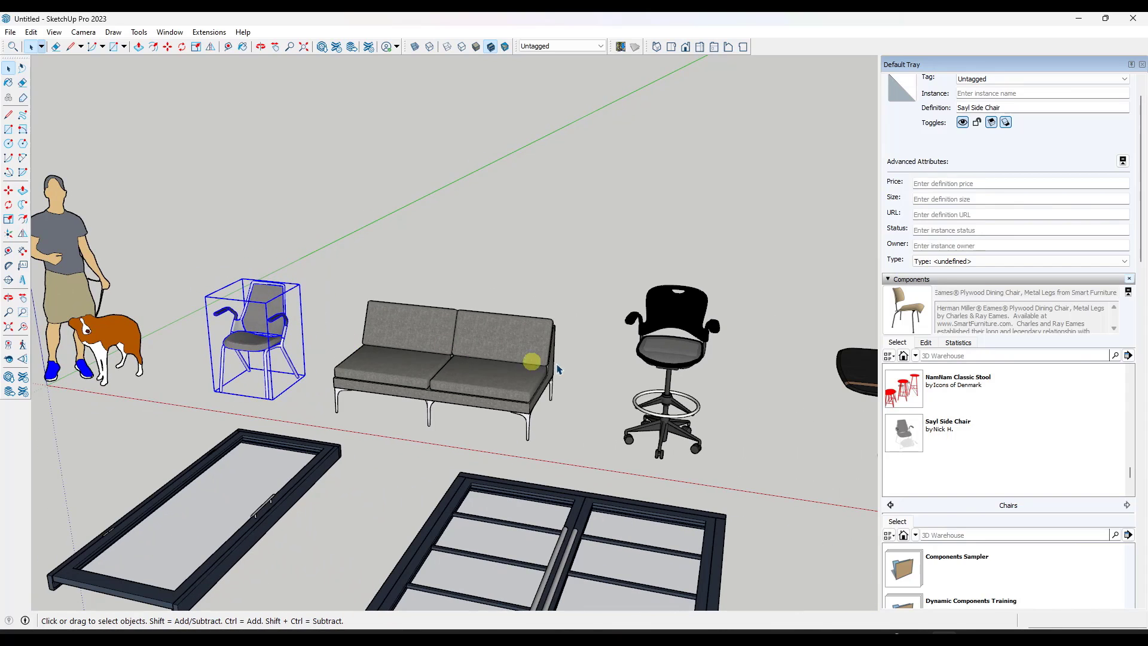
{"action": "left_click", "coordinate": [948, 435]}
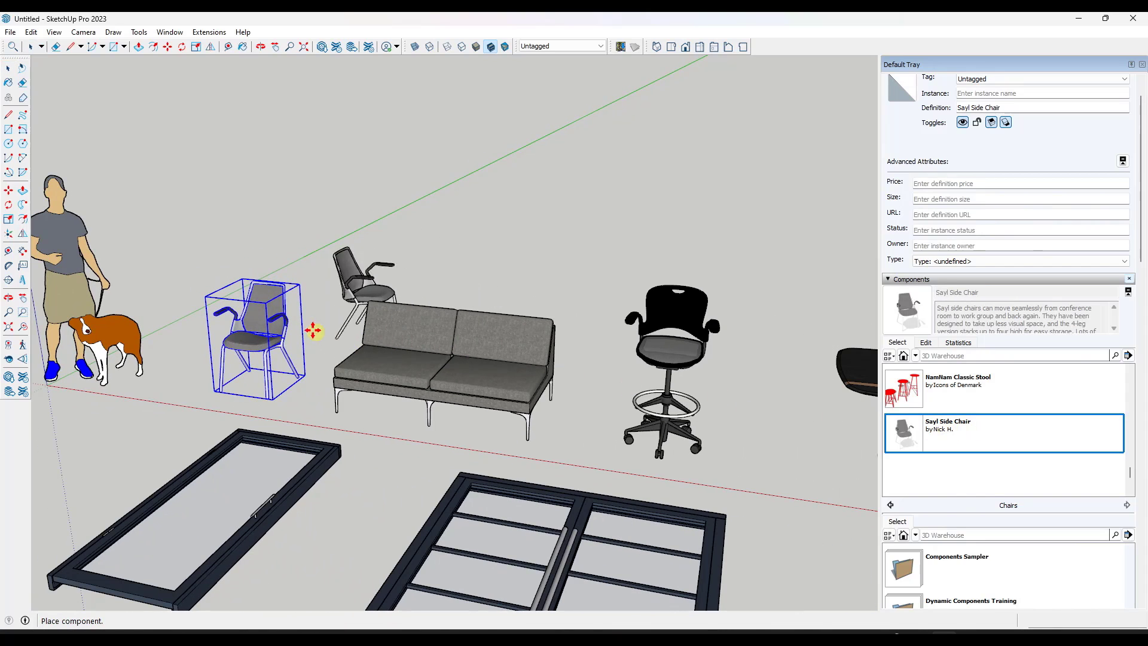
{"action": "left_click", "coordinate": [310, 324]}
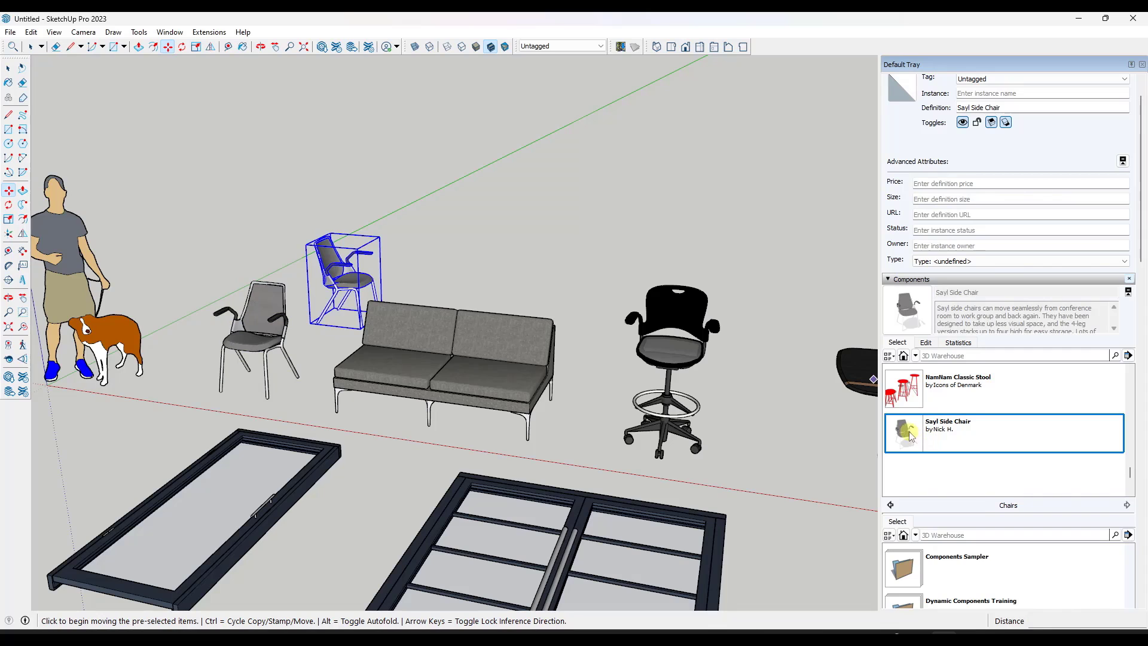
{"action": "middle_click_drag", "start_coordinate": [191, 269], "coordinate": [384, 322], "text": "shift"}
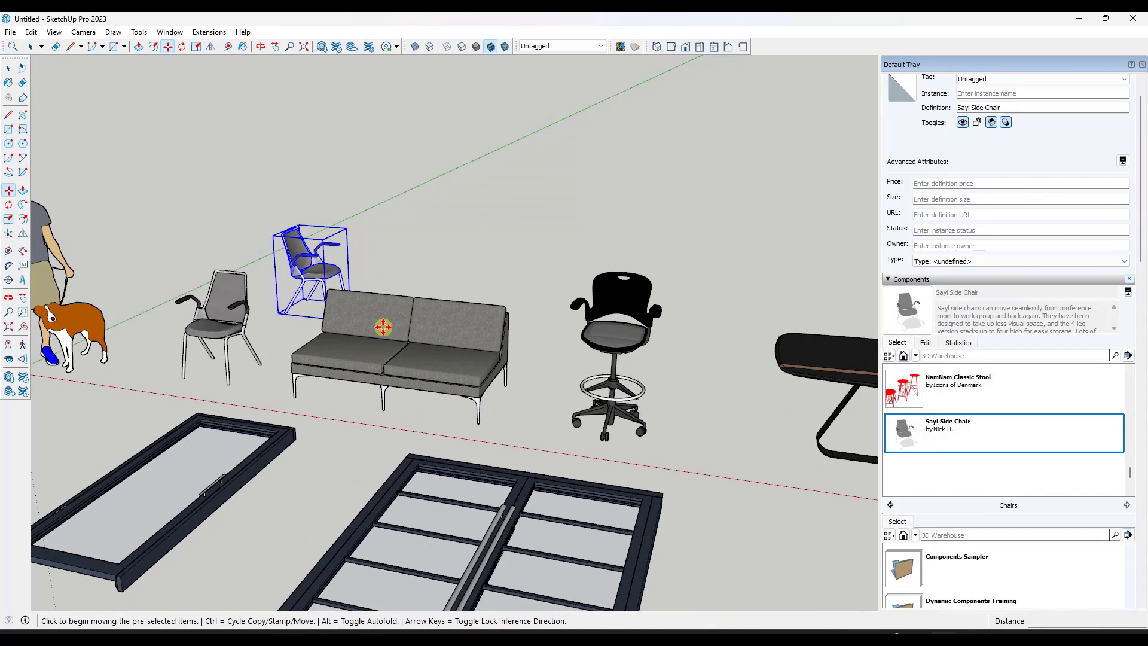
- Save the VALE-04 sofa component as its own file in the Chairs folder
{"action": "key", "text": "space"}
{"action": "right_click", "coordinate": [384, 326]}
{"action": "left_click", "coordinate": [407, 192]}
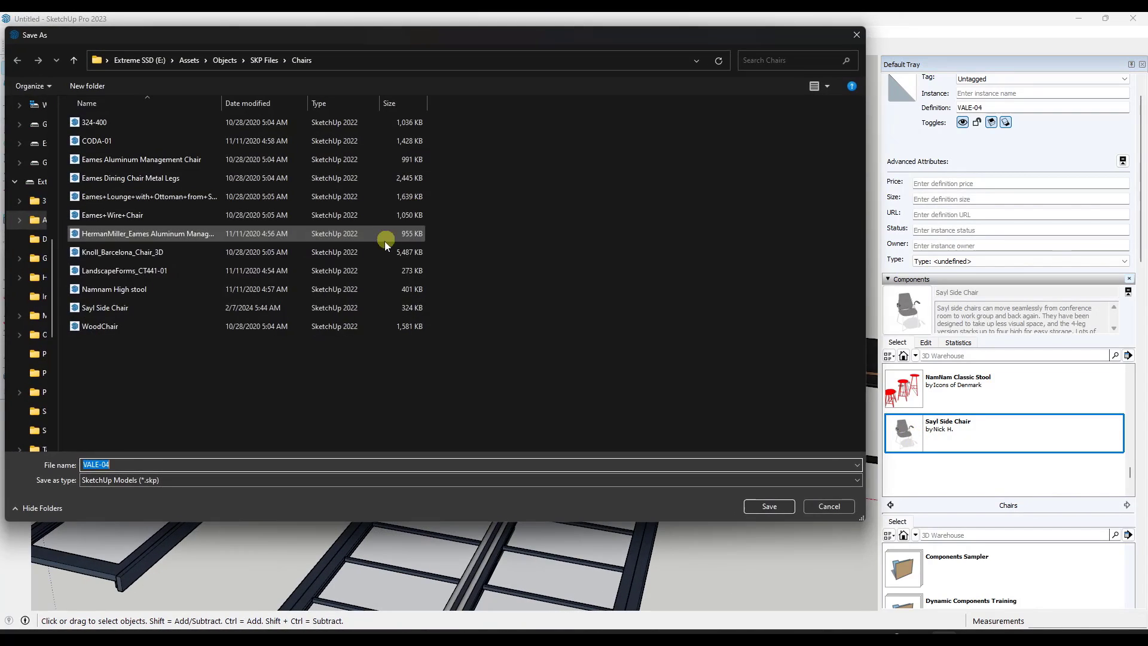
{"action": "left_click", "coordinate": [755, 508]}
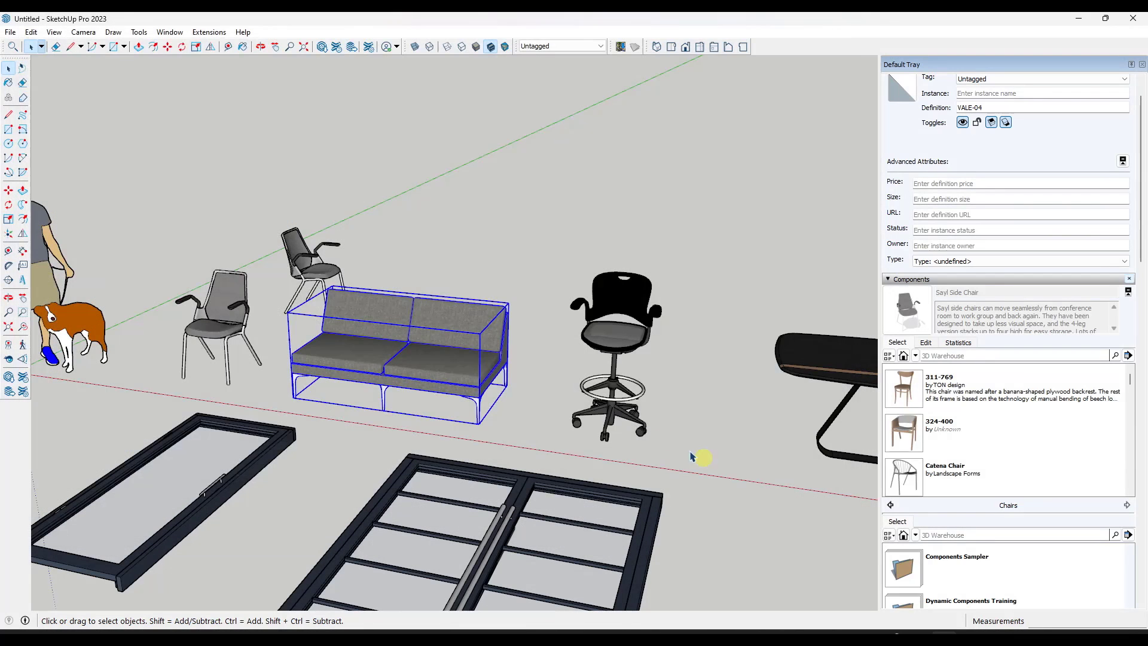
- Save the Caper Multipurpose Stool to the Chairs folder and pick it in Components
{"action": "right_click", "coordinate": [605, 335]}
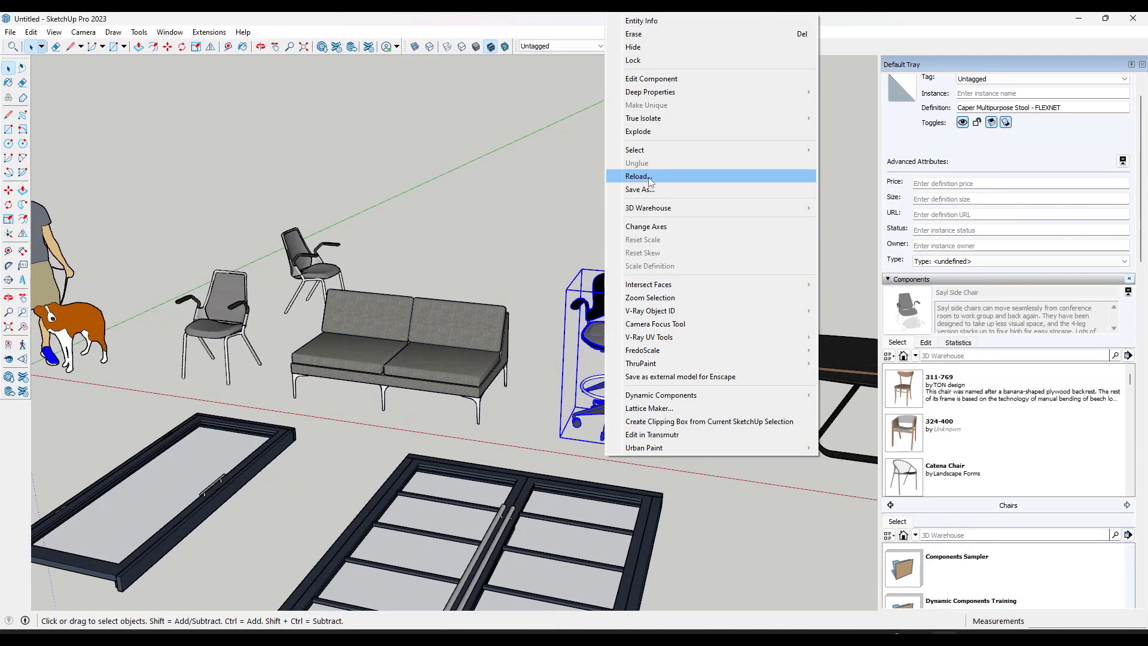
{"action": "left_click", "coordinate": [639, 189]}
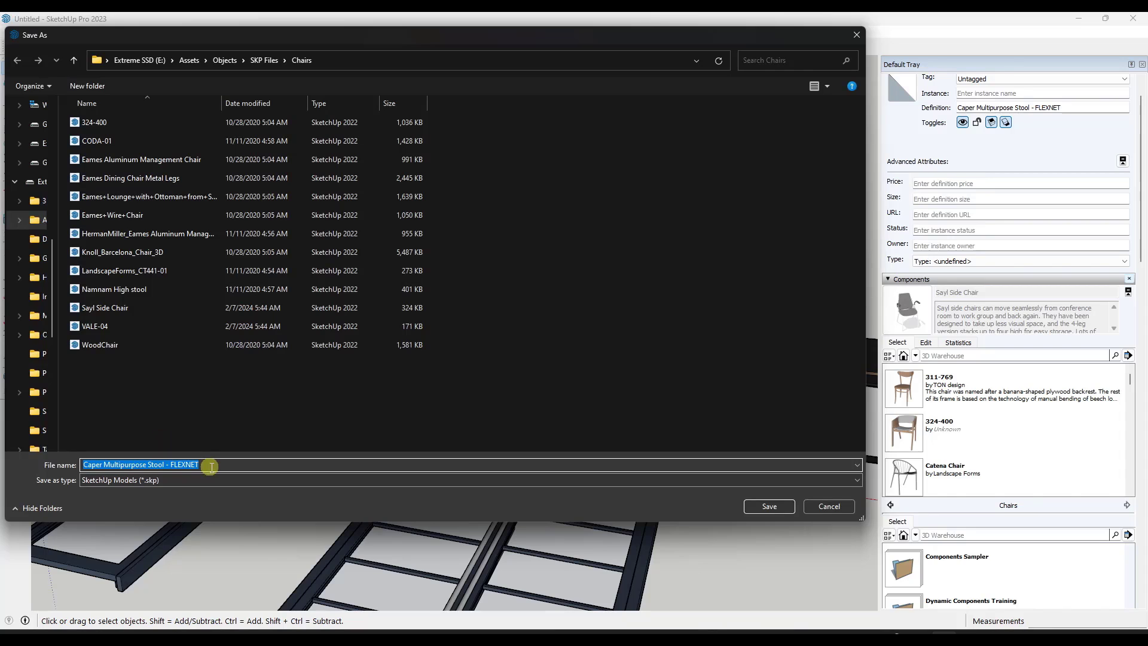
{"action": "left_click", "coordinate": [761, 506]}
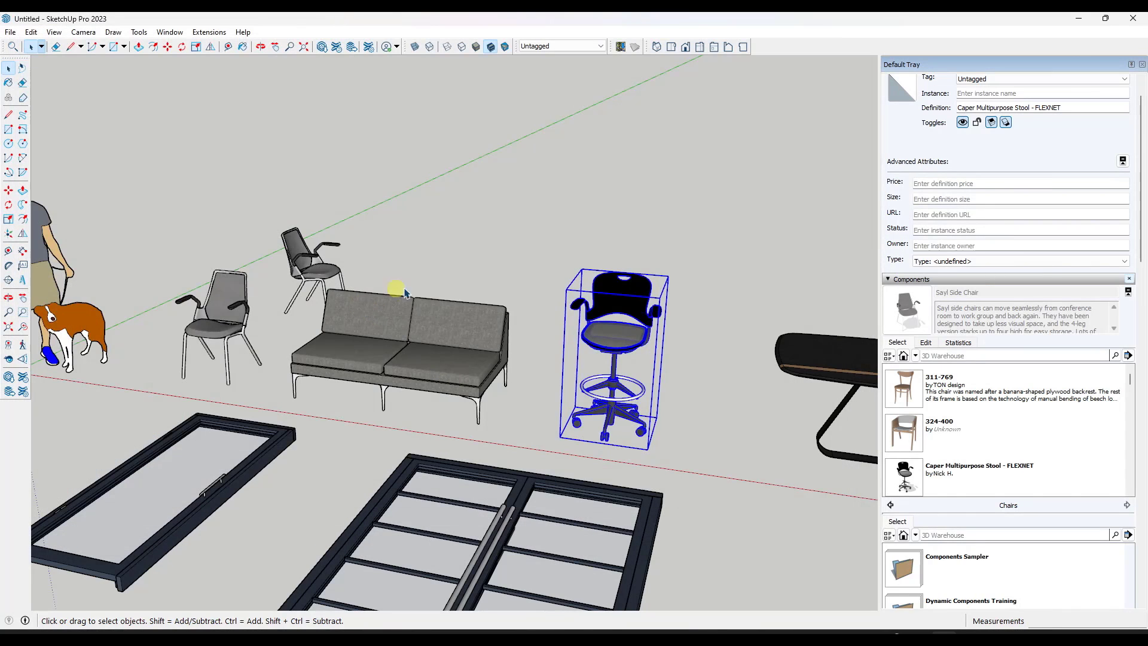
{"action": "scroll", "coordinate": [1009, 436], "scroll_direction": "down", "scroll_amount": 1}
{"action": "scroll", "coordinate": [1003, 424], "scroll_direction": "down", "scroll_amount": 2}
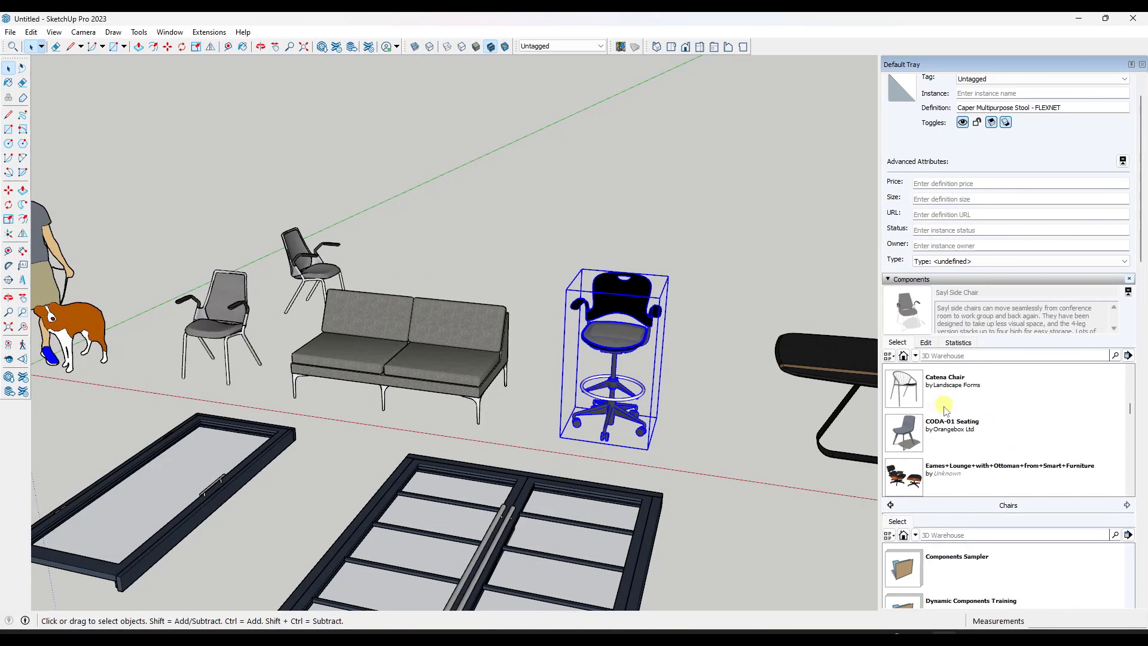
{"action": "scroll", "coordinate": [987, 423], "scroll_direction": "up", "scroll_amount": 2}
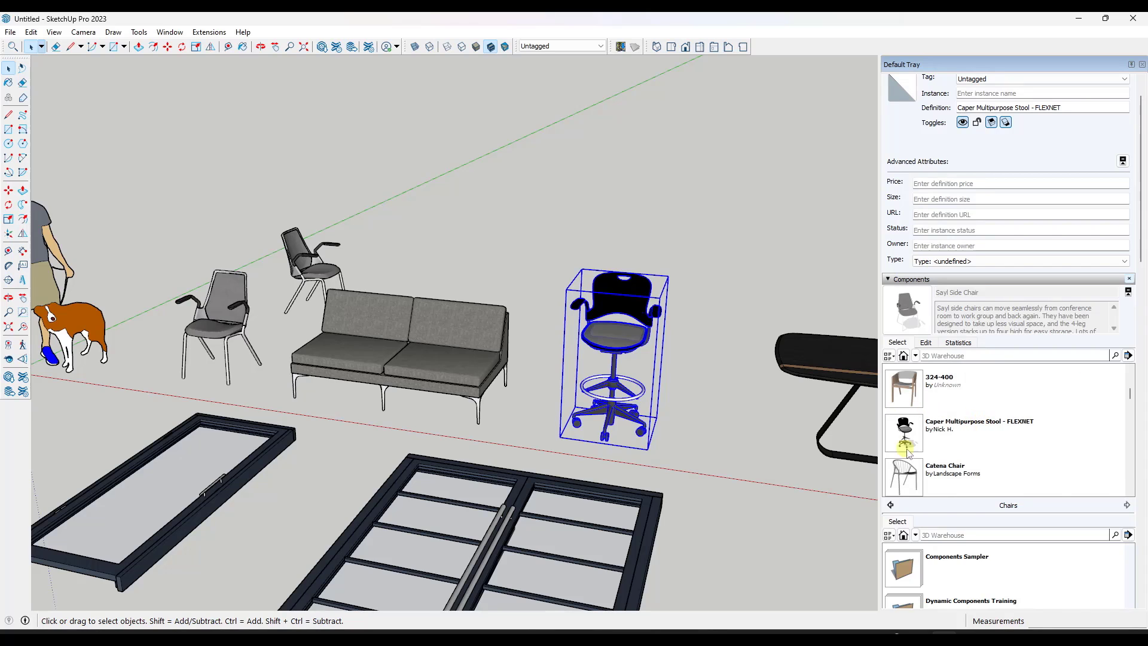
{"action": "left_click", "coordinate": [946, 430]}
- Place a second Caper stool behind the row, then browse the Doors and SKP Files sources
{"action": "left_click", "coordinate": [625, 256]}
{"action": "scroll", "coordinate": [533, 256], "scroll_direction": "down", "scroll_amount": 5}
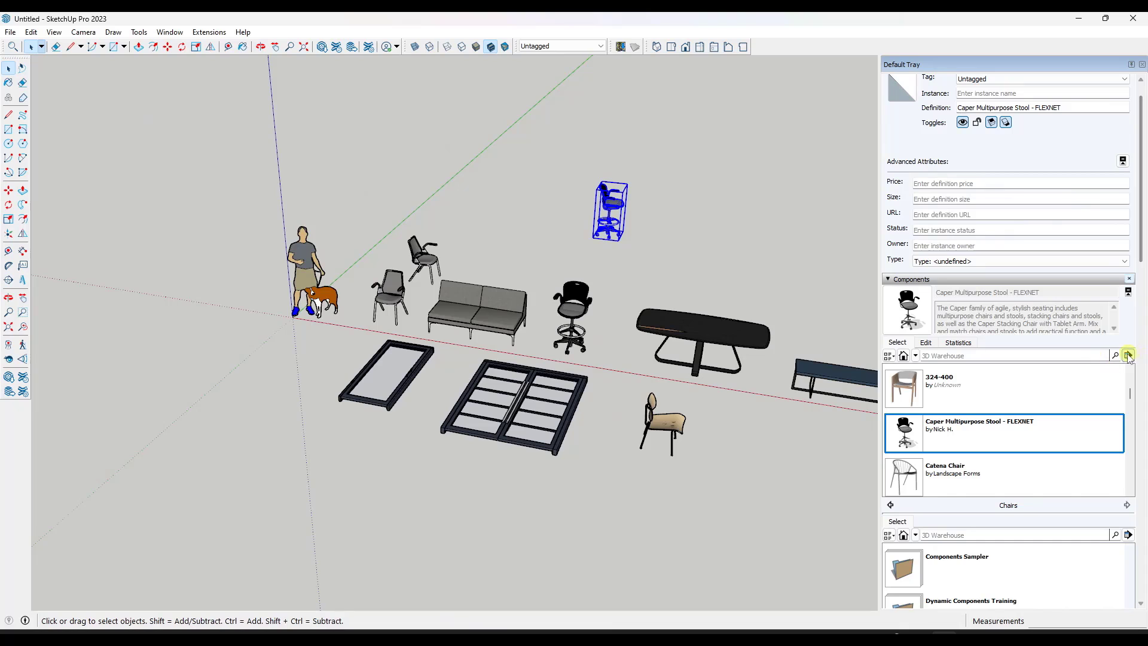
{"action": "left_click", "coordinate": [916, 357]}
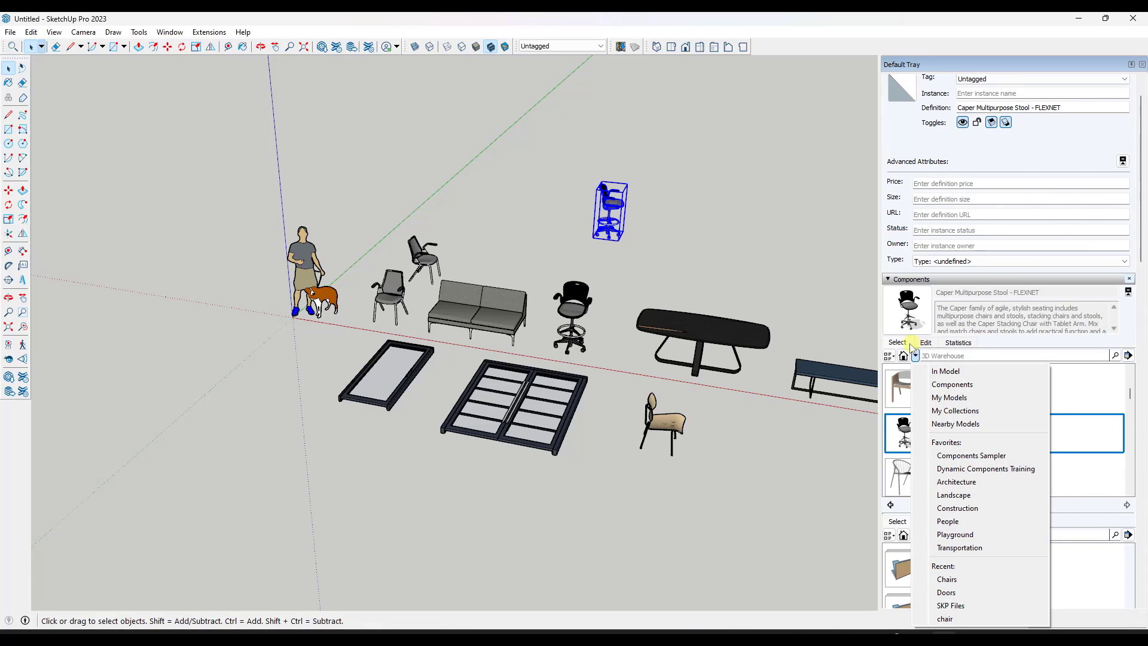
{"action": "left_click", "coordinate": [951, 594]}
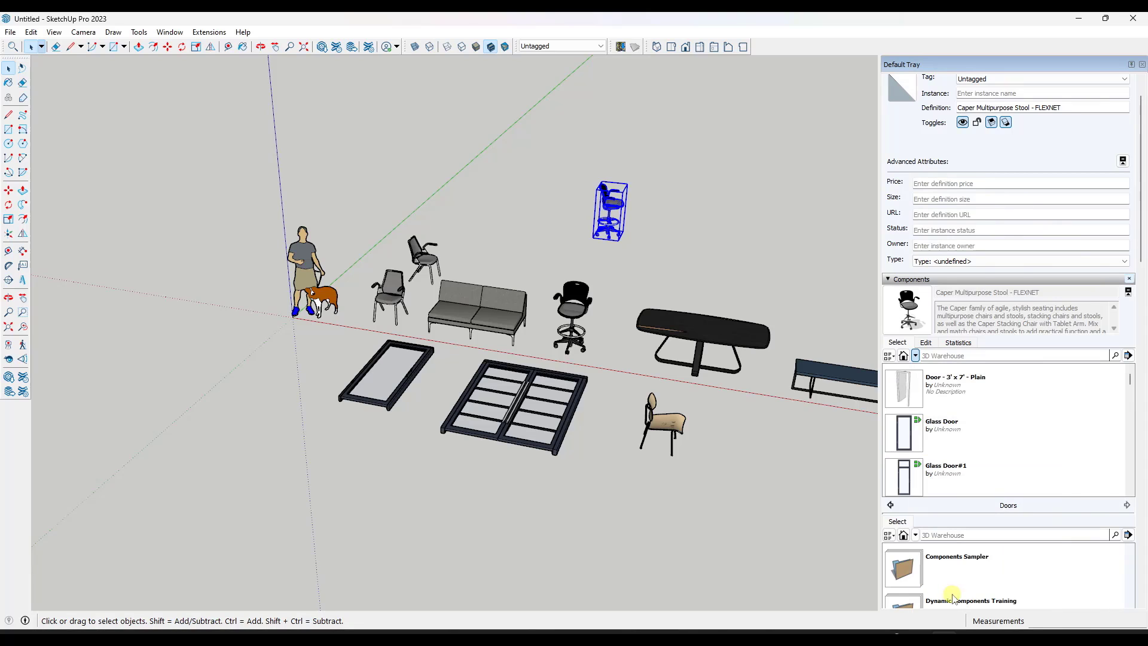
{"action": "left_click", "coordinate": [915, 356]}
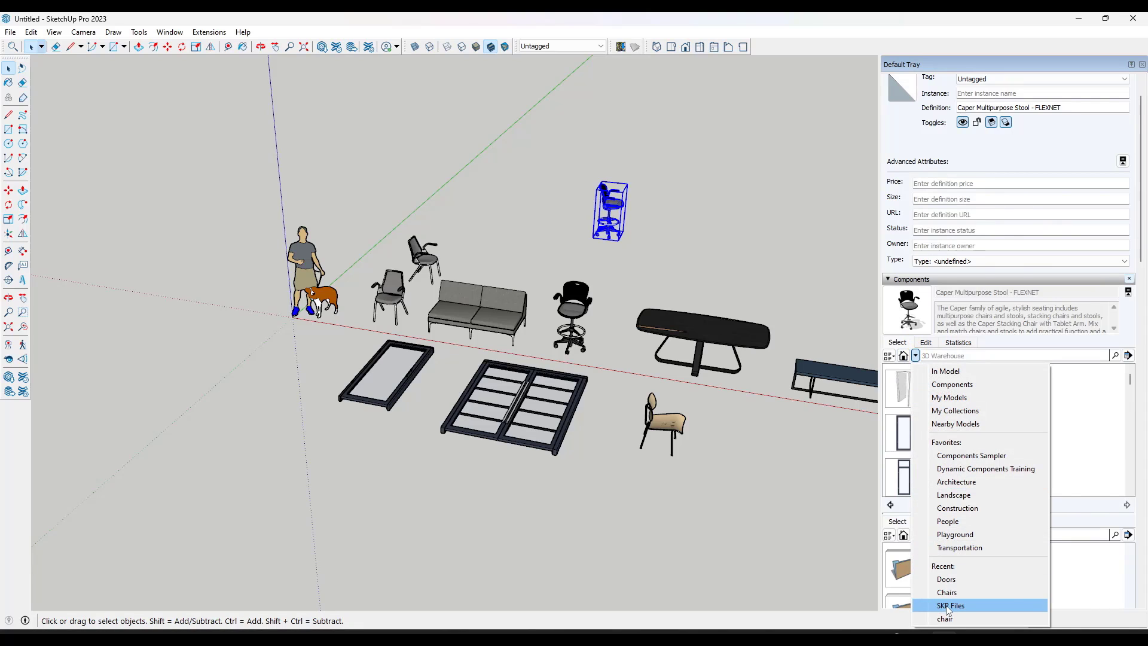
{"action": "left_click", "coordinate": [949, 606]}
- Rerun the recent chair search, switch to the Doors collection and show the collection options
{"action": "left_click", "coordinate": [915, 355]}
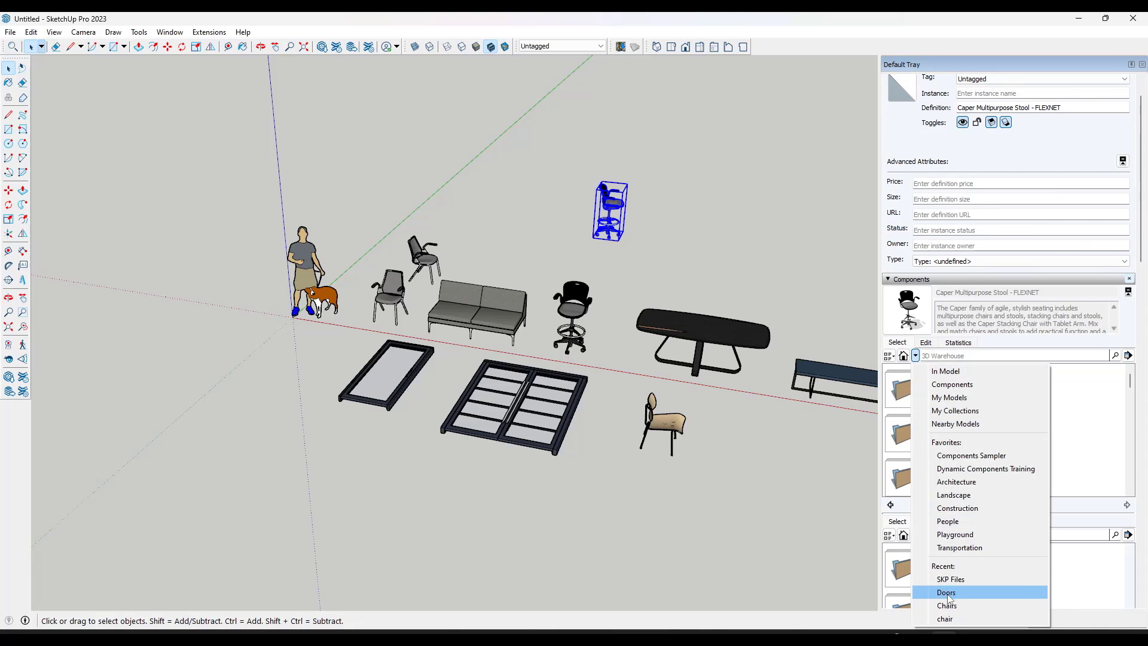
{"action": "left_click", "coordinate": [945, 619]}
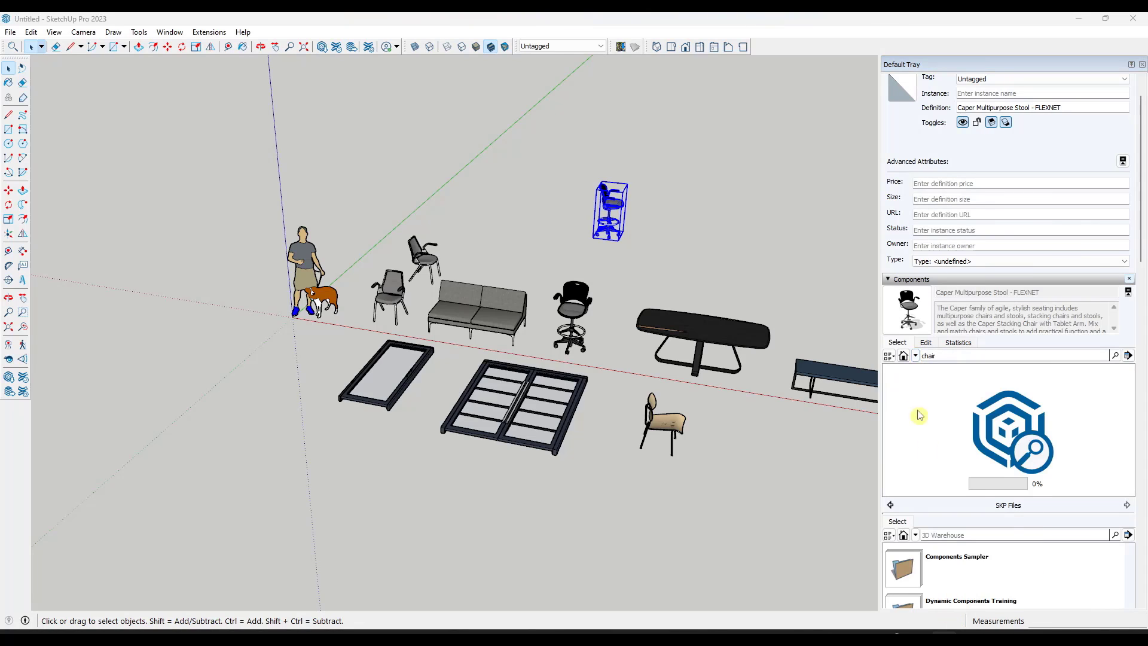
{"action": "left_click", "coordinate": [916, 355]}
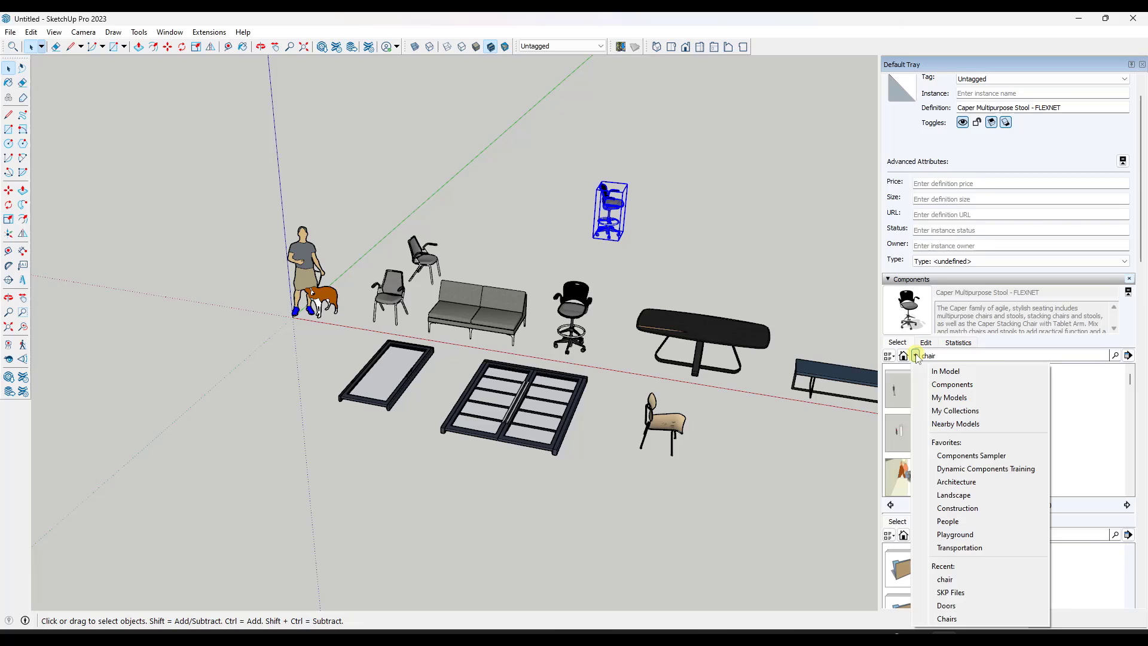
{"action": "left_click", "coordinate": [948, 606]}
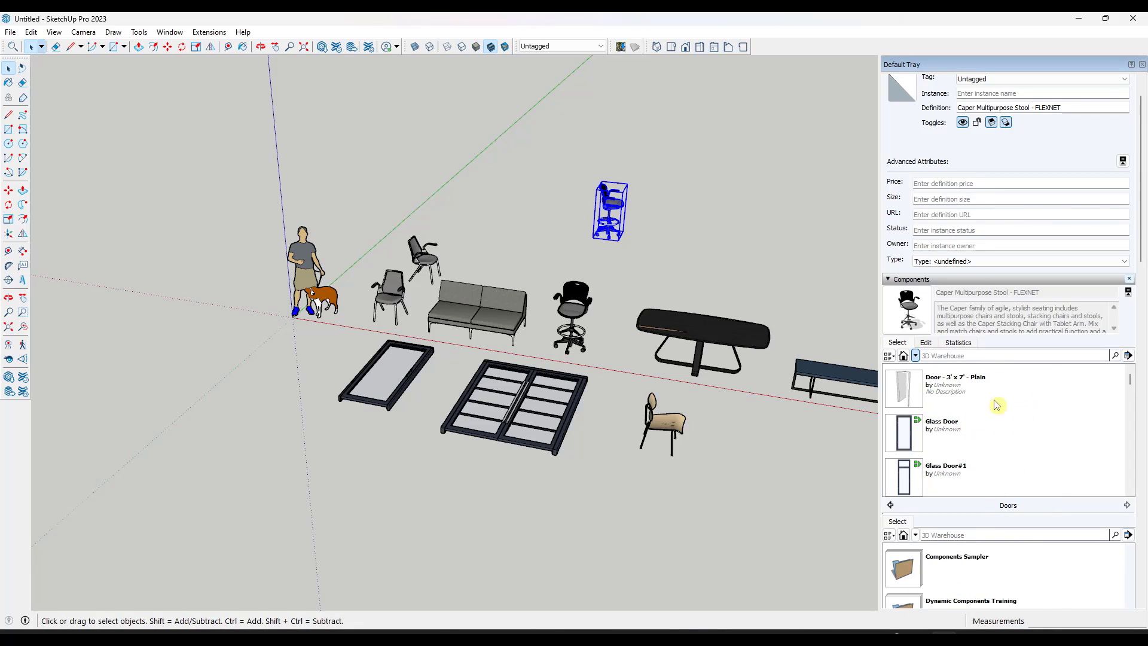
{"action": "scroll", "coordinate": [394, 266], "scroll_direction": "down", "scroll_amount": 3}
{"action": "scroll", "coordinate": [584, 187], "scroll_direction": "up", "scroll_amount": 3}
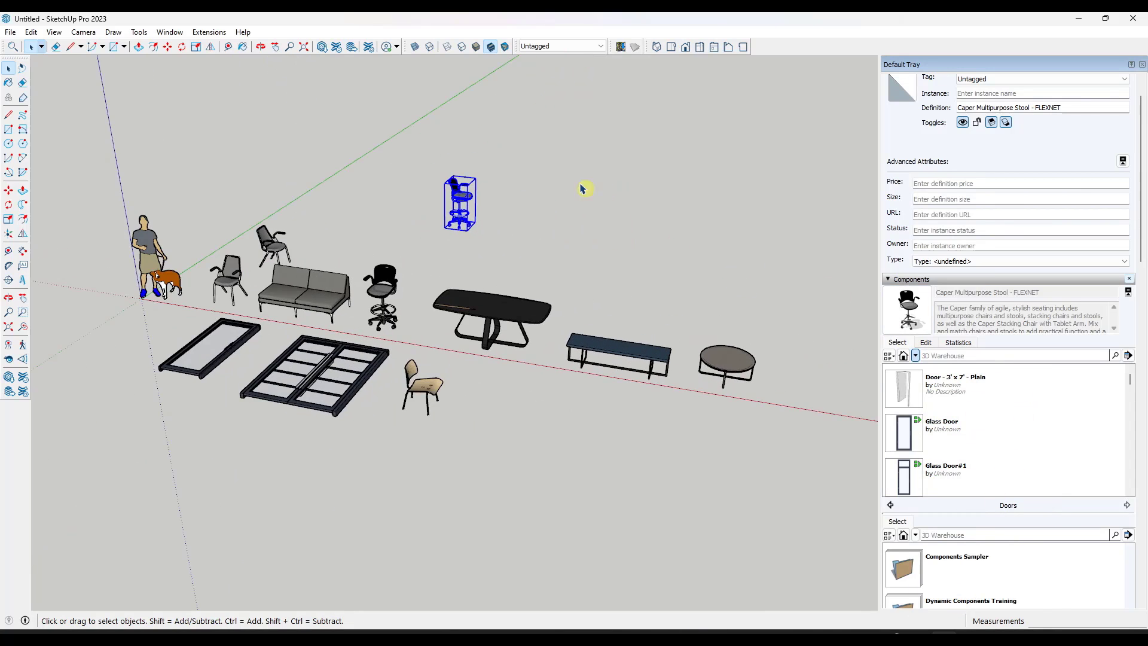
{"action": "scroll", "coordinate": [587, 207], "scroll_direction": "down", "scroll_amount": 1}
{"action": "scroll", "coordinate": [516, 345], "scroll_direction": "up", "scroll_amount": 2}
{"action": "scroll", "coordinate": [482, 338], "scroll_direction": "up", "scroll_amount": 1}
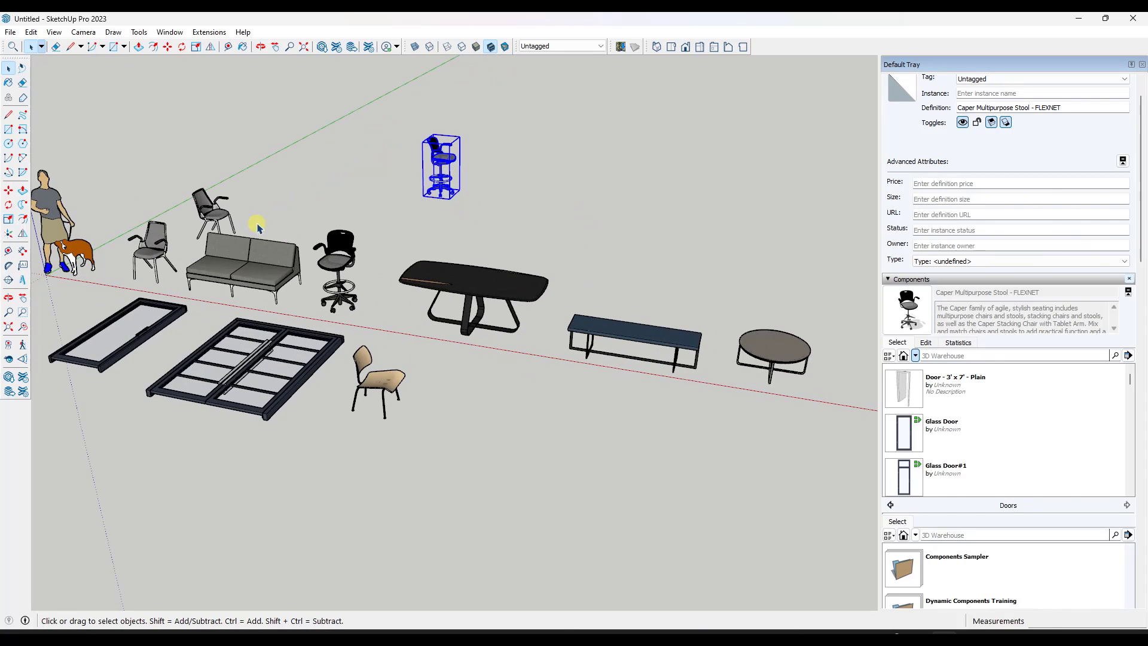
{"action": "scroll", "coordinate": [487, 287], "scroll_direction": "up", "scroll_amount": 4}
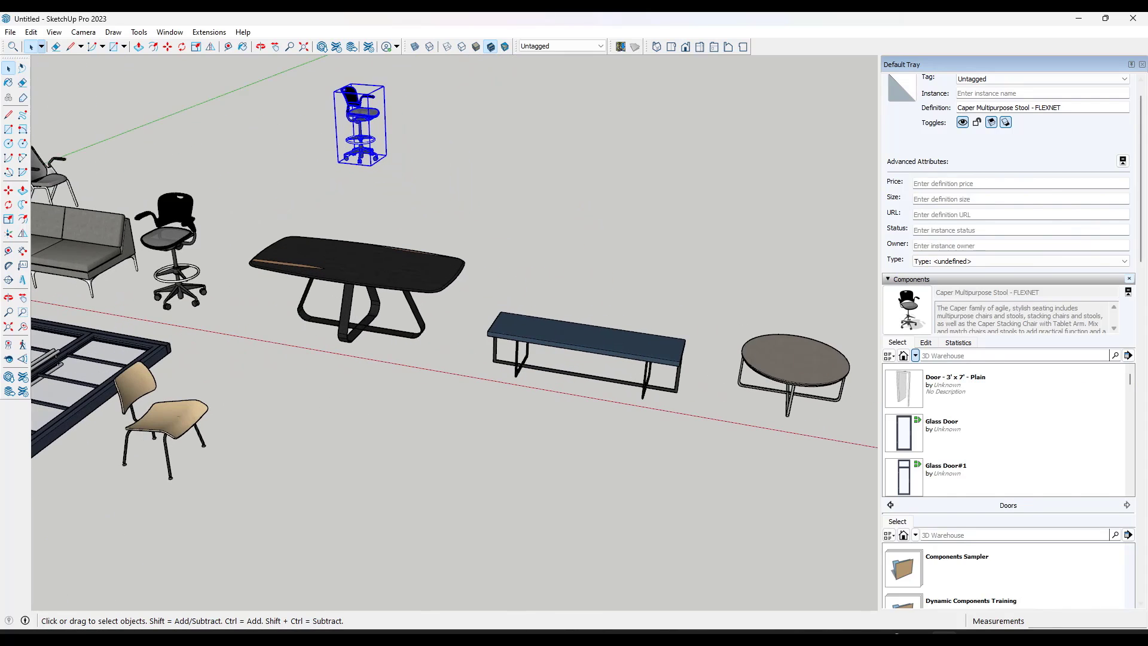
{"action": "left_click", "coordinate": [1128, 356]}
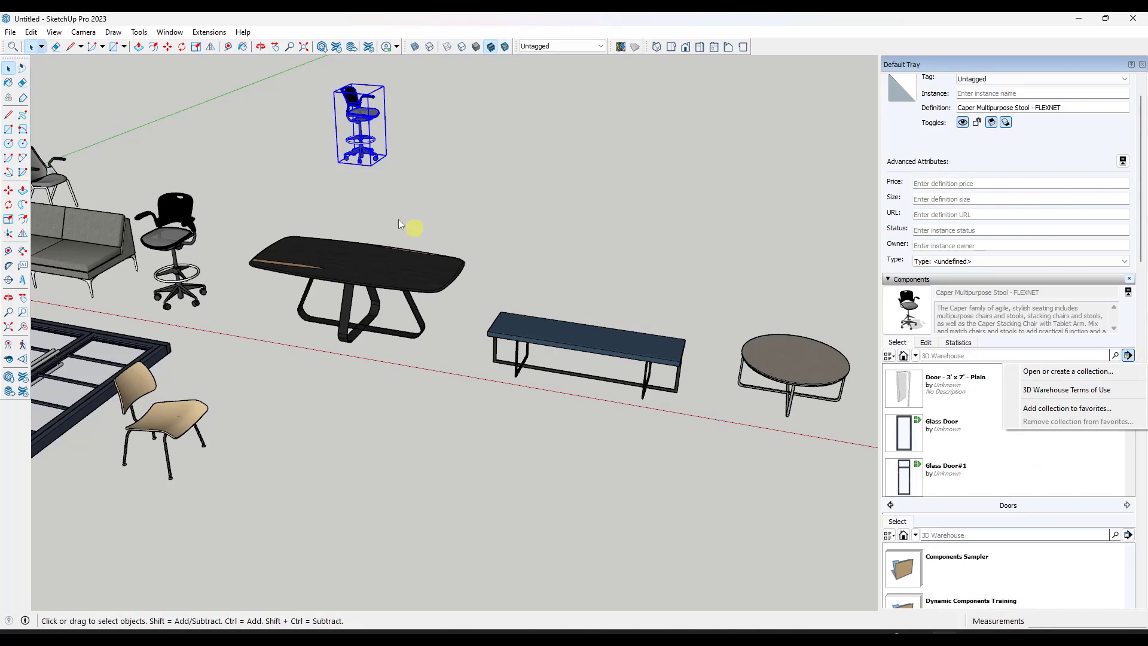
- Load the SKP Files folder as the Components collection through Open or create a collection
{"action": "left_click", "coordinate": [366, 234]}
{"action": "scroll", "coordinate": [374, 213], "scroll_direction": "down", "scroll_amount": 1}
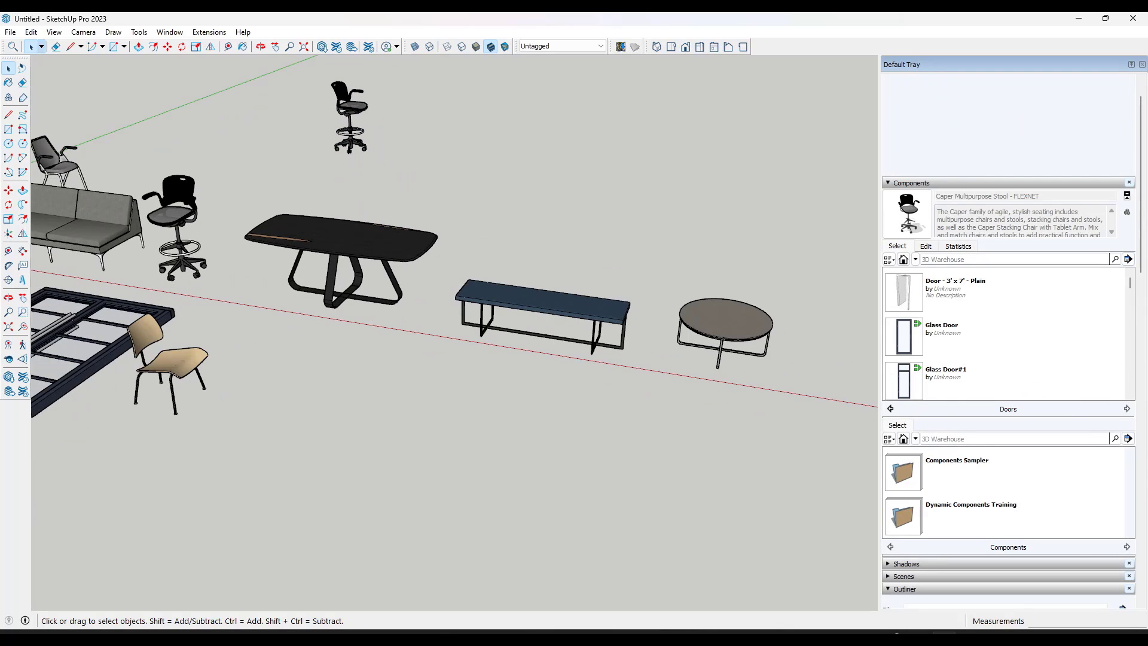
{"action": "left_click", "coordinate": [1127, 259]}
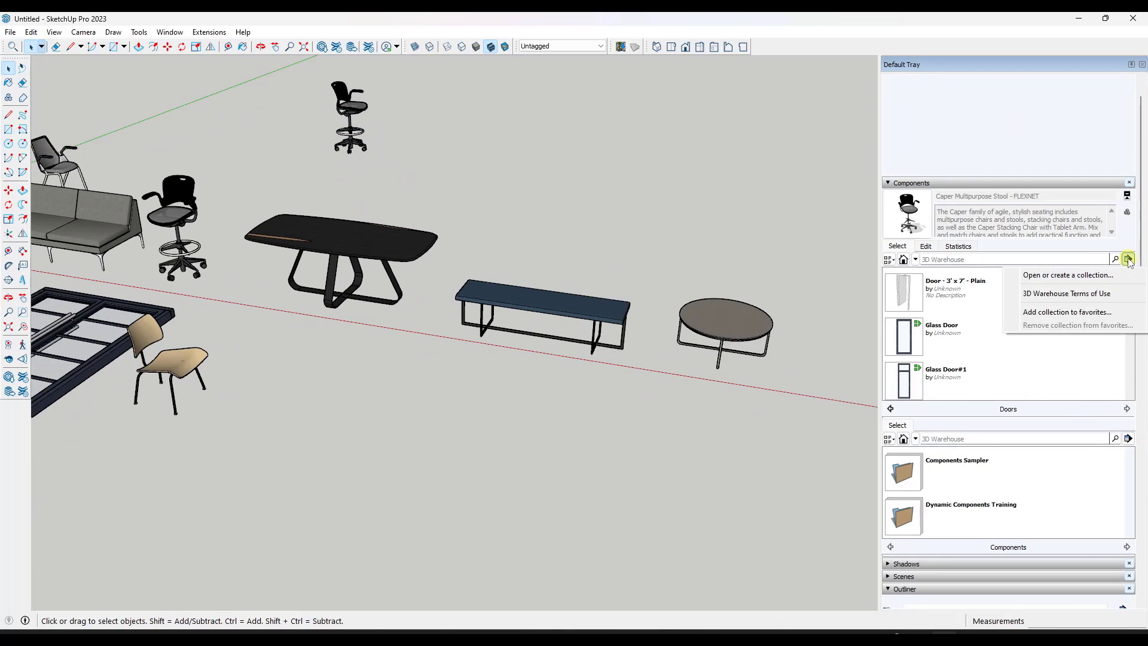
{"action": "left_click", "coordinate": [1070, 272]}
{"action": "left_click", "coordinate": [260, 61]}
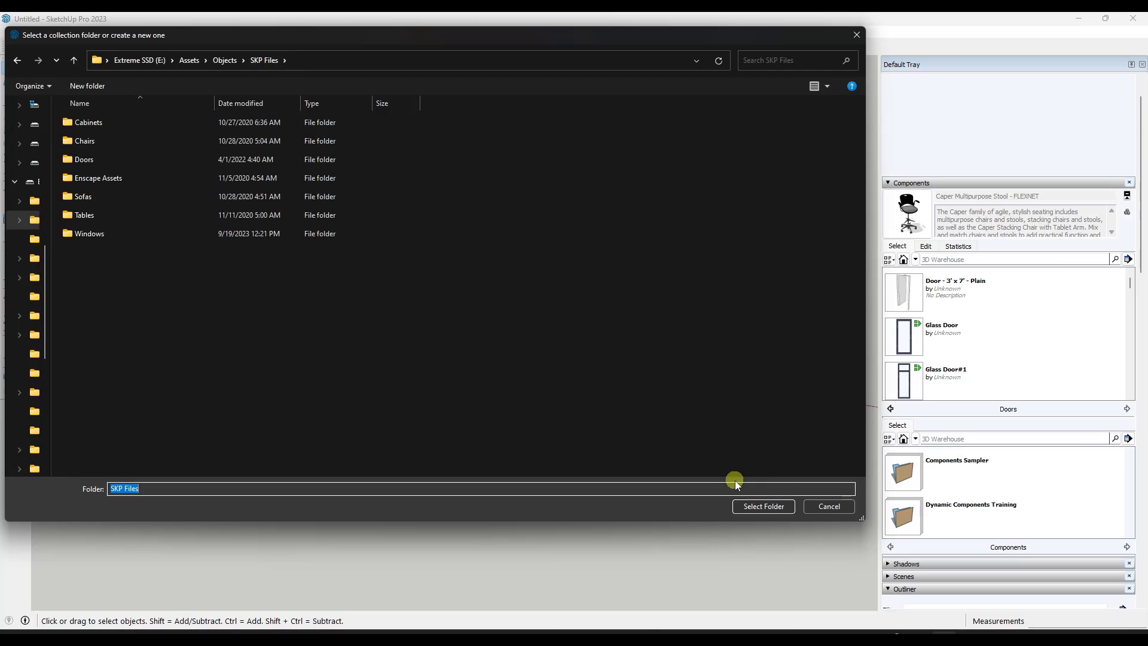
{"action": "left_click", "coordinate": [754, 506]}
{"action": "scroll", "coordinate": [956, 353], "scroll_direction": "down", "scroll_amount": 3}
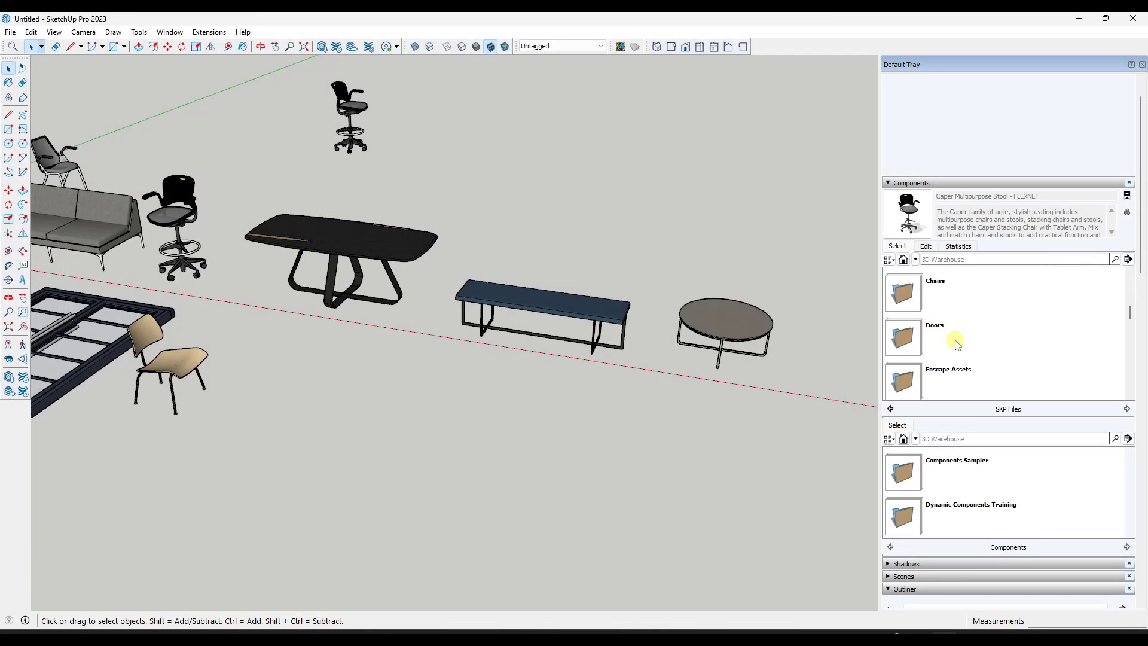
{"action": "scroll", "coordinate": [960, 356], "scroll_direction": "down", "scroll_amount": 1}
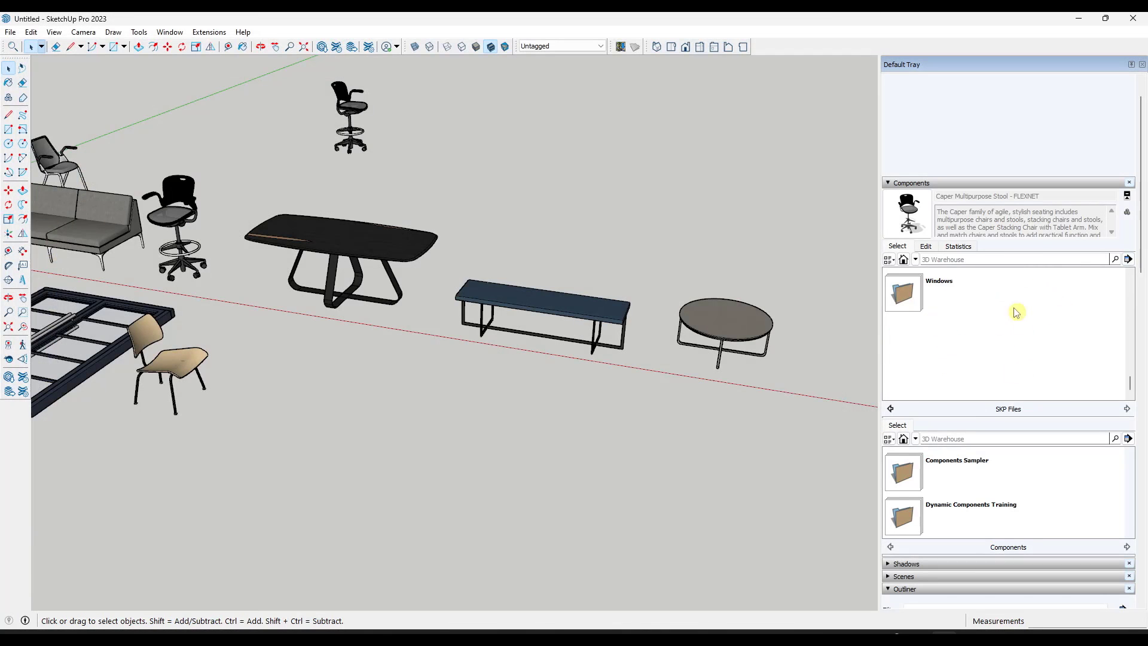
{"action": "scroll", "coordinate": [321, 230], "scroll_direction": "down", "scroll_amount": 3}
- Orbit around the furniture and select the plywood dining chair in the model
{"action": "middle_click_drag", "start_coordinate": [321, 230], "coordinate": [328, 244]}
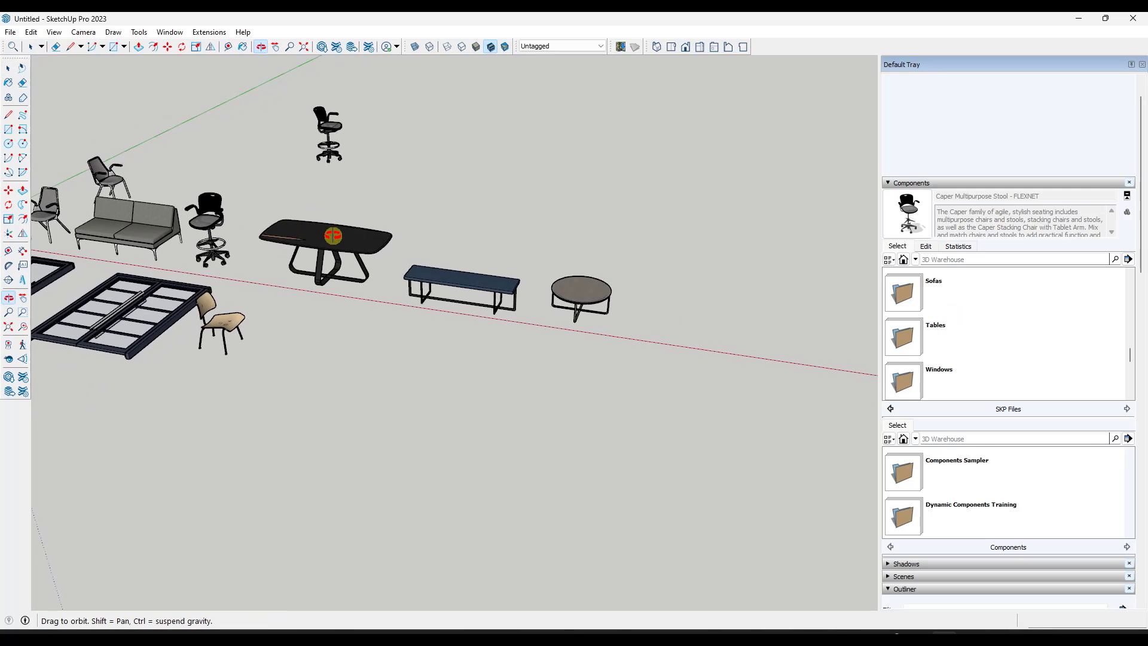
{"action": "scroll", "coordinate": [323, 233], "scroll_direction": "up", "scroll_amount": 5}
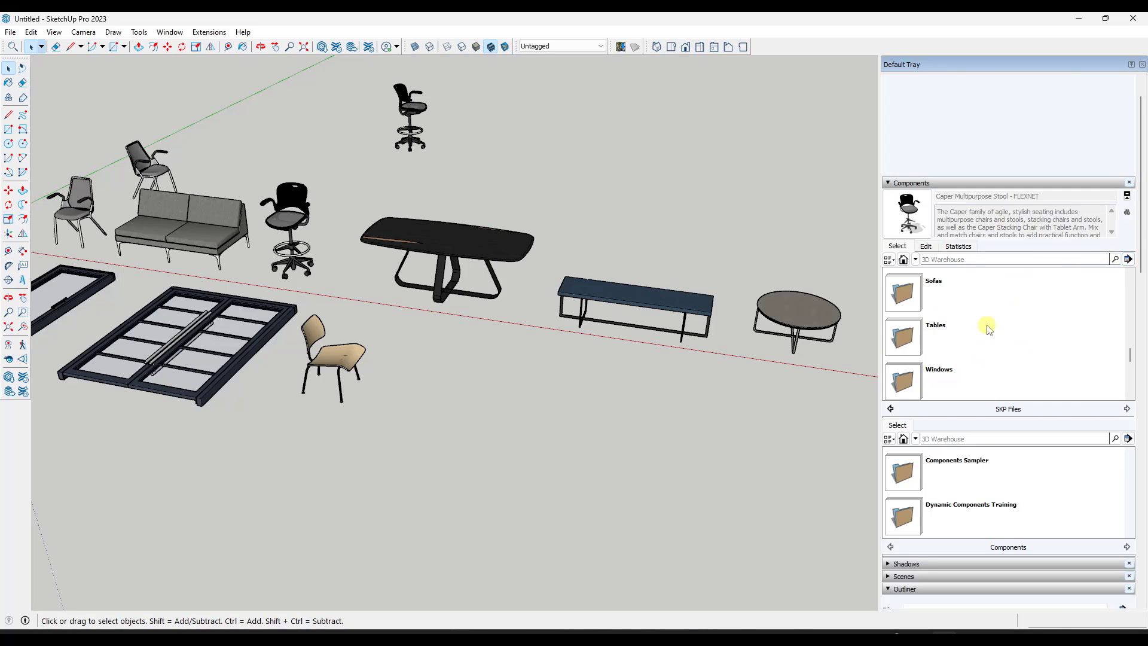
{"action": "middle_click_drag", "start_coordinate": [614, 310], "coordinate": [577, 241]}
{"action": "scroll", "coordinate": [563, 251], "scroll_direction": "down", "scroll_amount": 3}
{"action": "scroll", "coordinate": [308, 306], "scroll_direction": "up", "scroll_amount": 3}
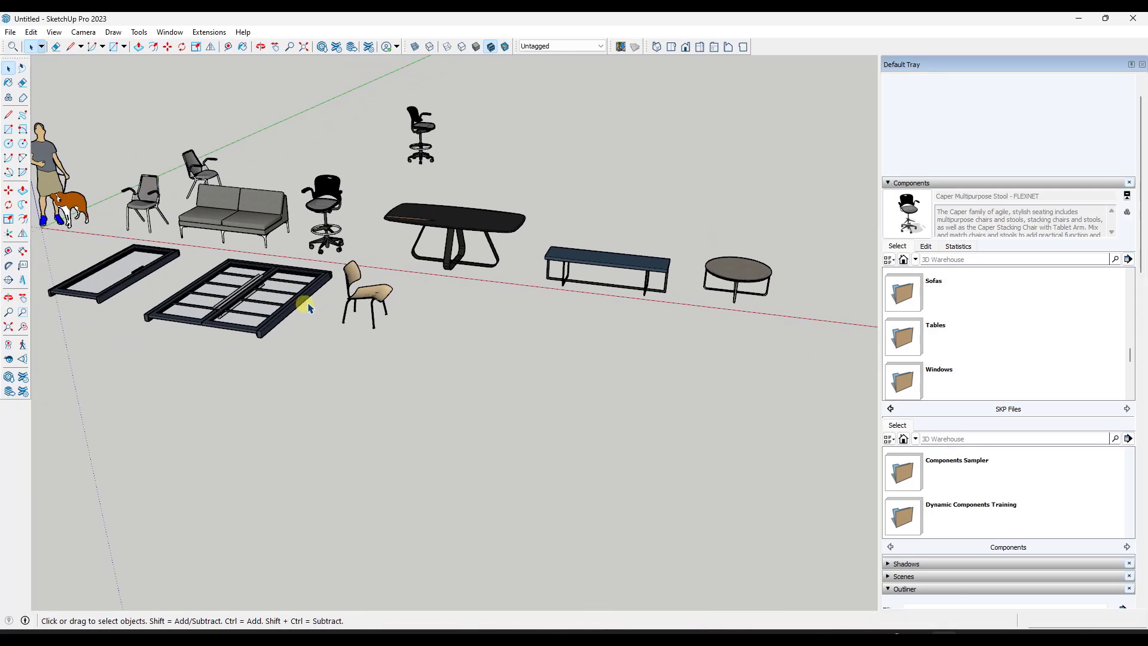
{"action": "left_click", "coordinate": [355, 306]}
- Open the collection's Chairs folder in Components and scroll its chair list
{"action": "middle_click_drag", "start_coordinate": [368, 302], "coordinate": [386, 308]}
{"action": "scroll", "coordinate": [950, 407], "scroll_direction": "up", "scroll_amount": 2}
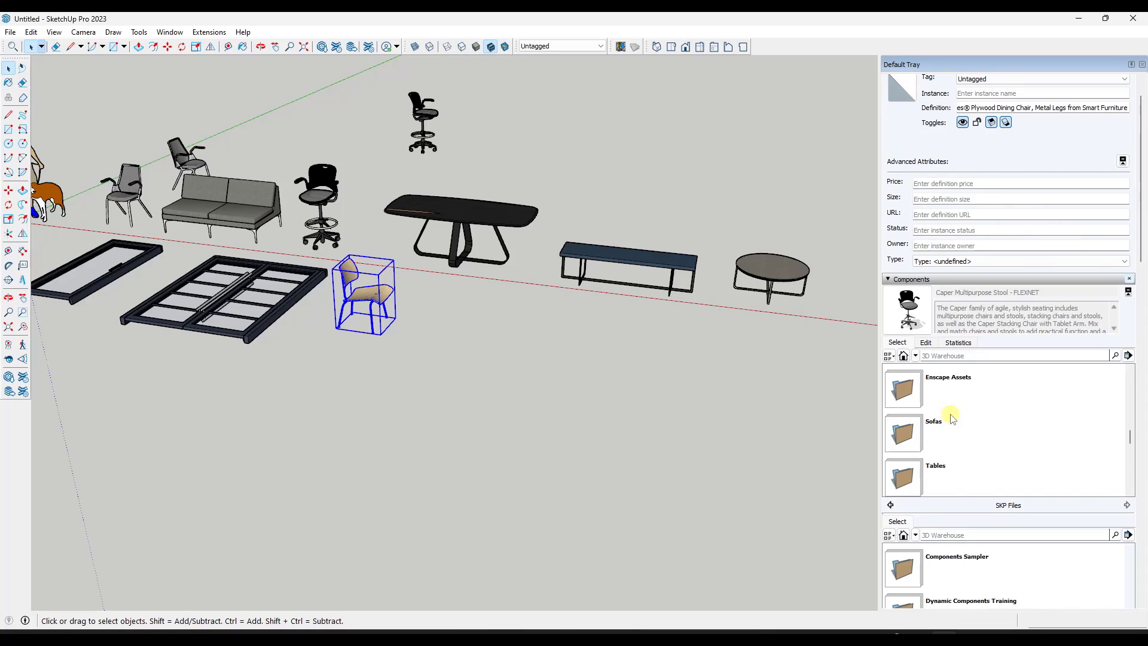
{"action": "scroll", "coordinate": [950, 416], "scroll_direction": "up", "scroll_amount": 1}
{"action": "left_click", "coordinate": [929, 392]}
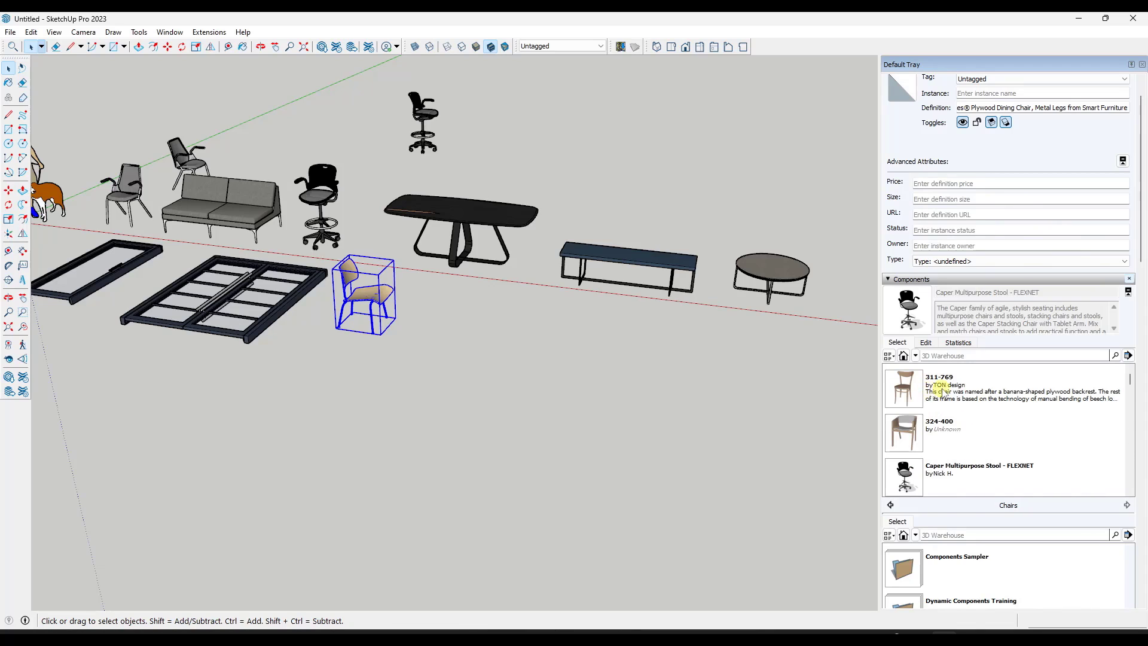
{"action": "scroll", "coordinate": [975, 423], "scroll_direction": "down", "scroll_amount": 6}
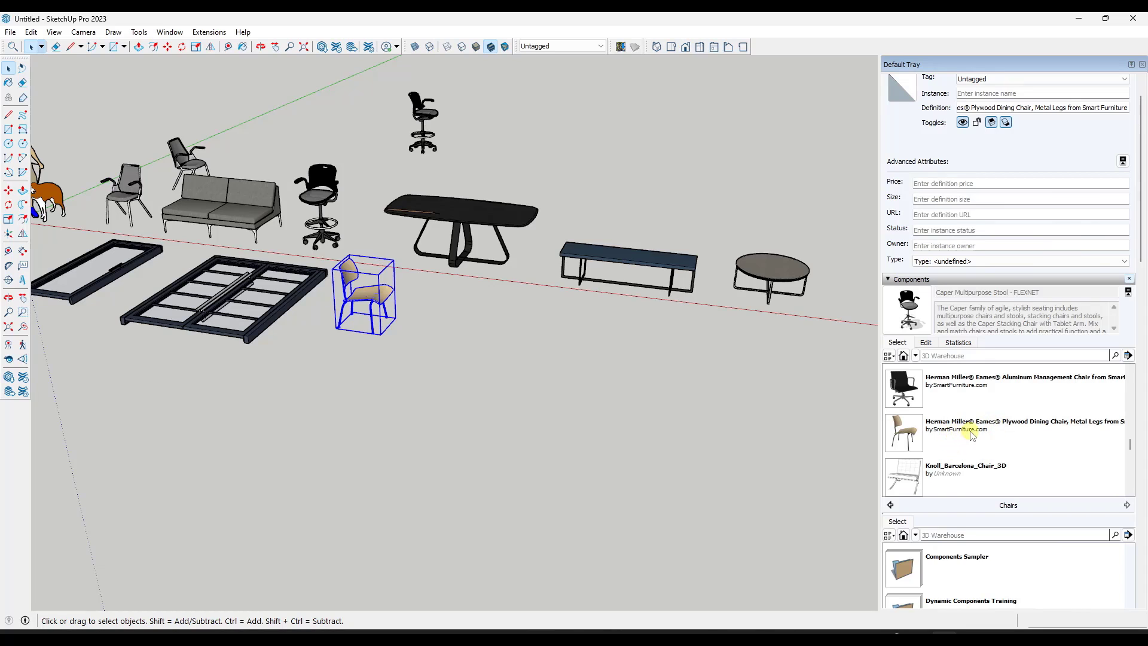
{"action": "middle_click_drag", "start_coordinate": [383, 319], "coordinate": [335, 316]}
{"action": "scroll", "coordinate": [344, 311], "scroll_direction": "up", "scroll_amount": 2}
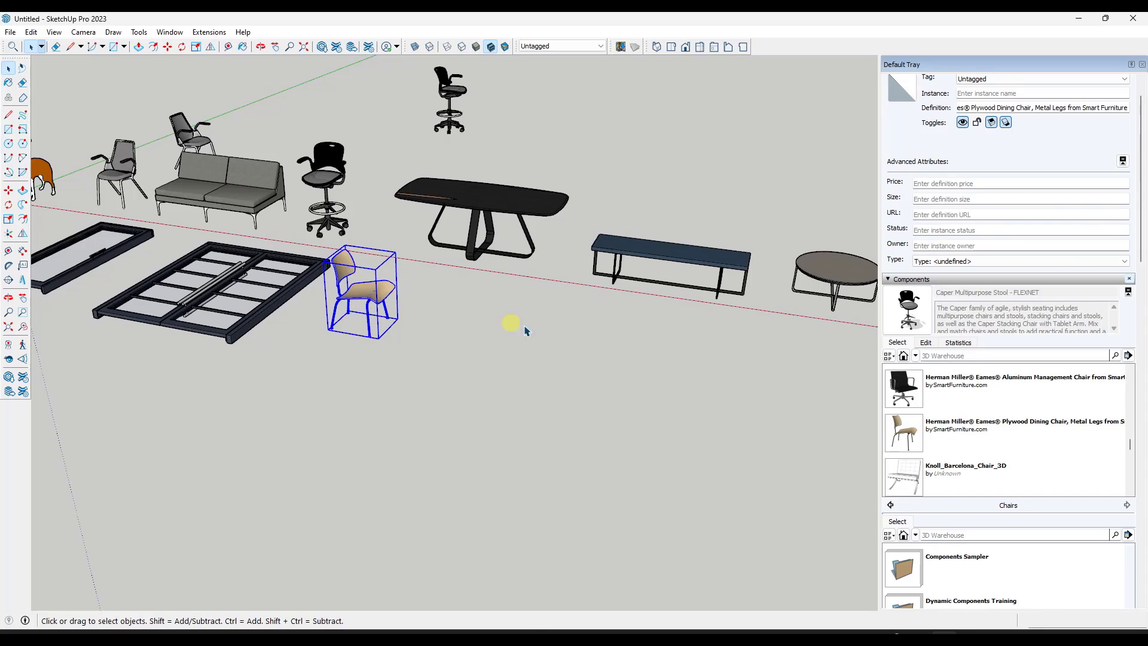
- Place a second Eames Plywood Dining Chair in front of the bench and return to Select
{"action": "left_click", "coordinate": [960, 427]}
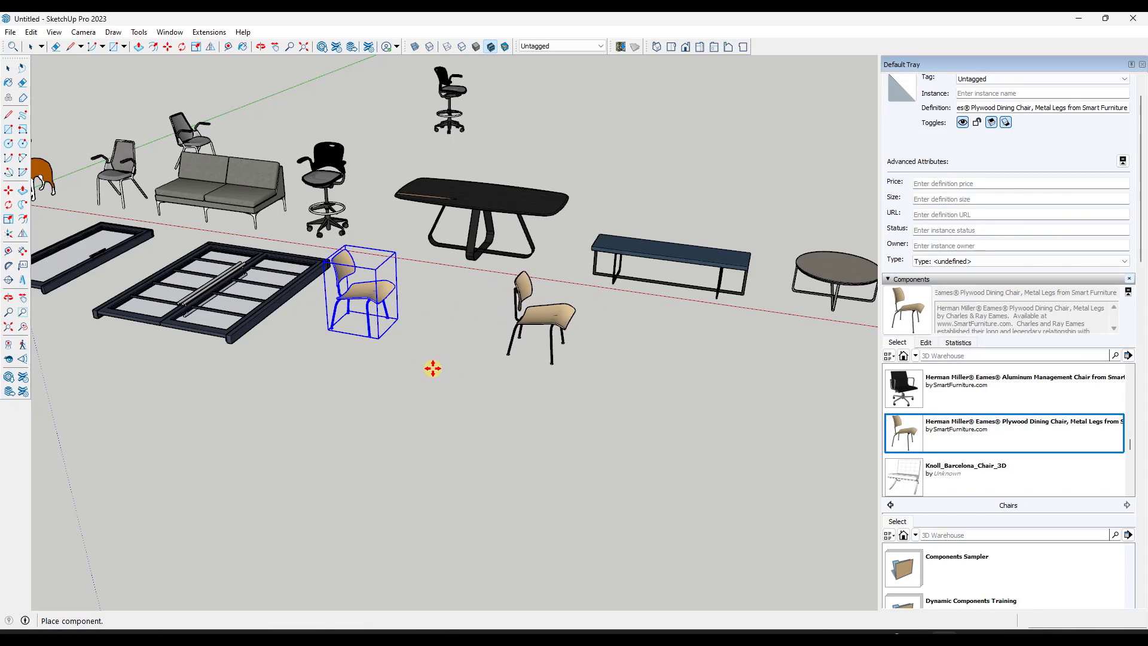
{"action": "left_click", "coordinate": [435, 370]}
{"action": "key", "text": "m"}
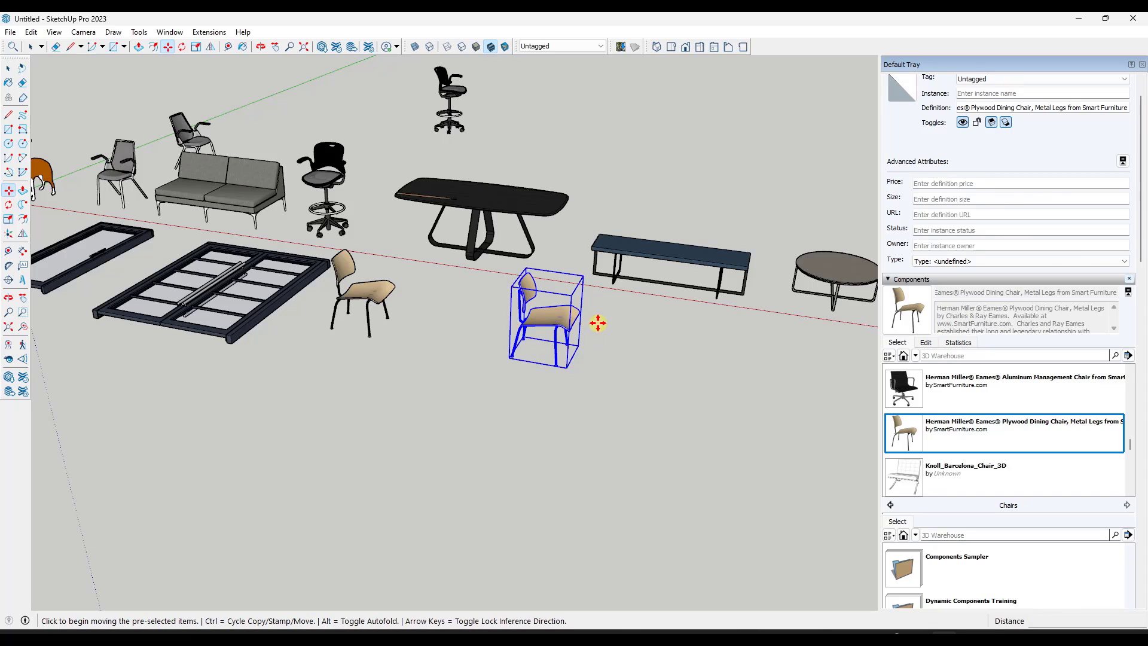
{"action": "key", "text": "space"}
{"action": "scroll", "coordinate": [541, 320], "scroll_direction": "up", "scroll_amount": 3}
- Enter and exit the new chair and the bench, then reopen the new chair for editing
{"action": "double_click", "coordinate": [545, 323]}
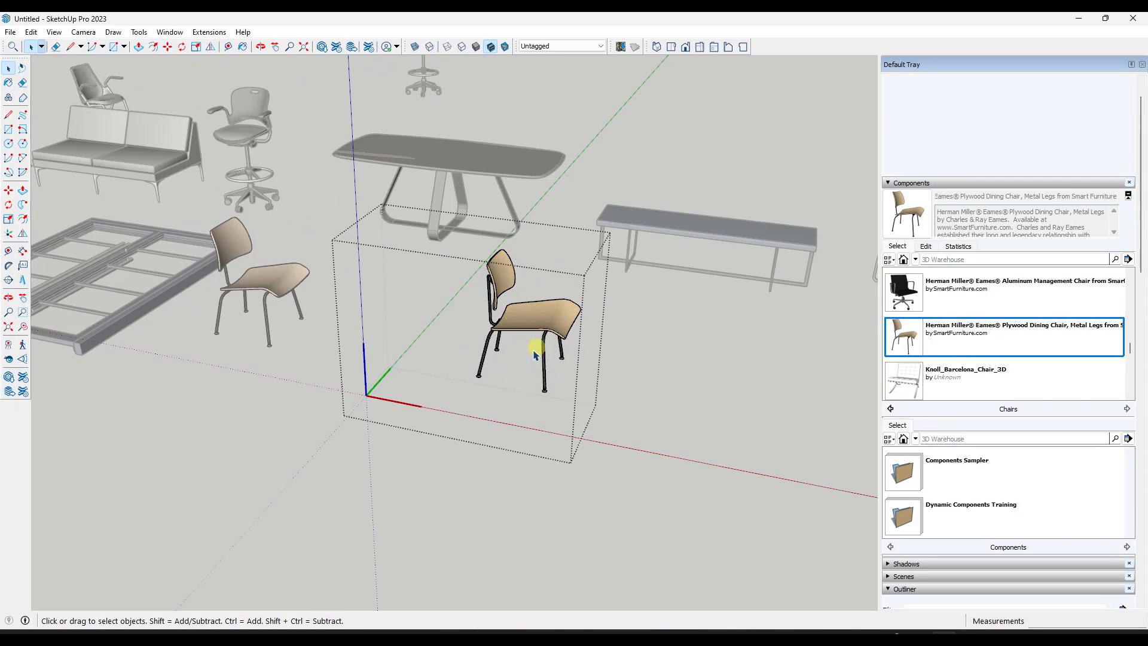
{"action": "left_click", "coordinate": [630, 287]}
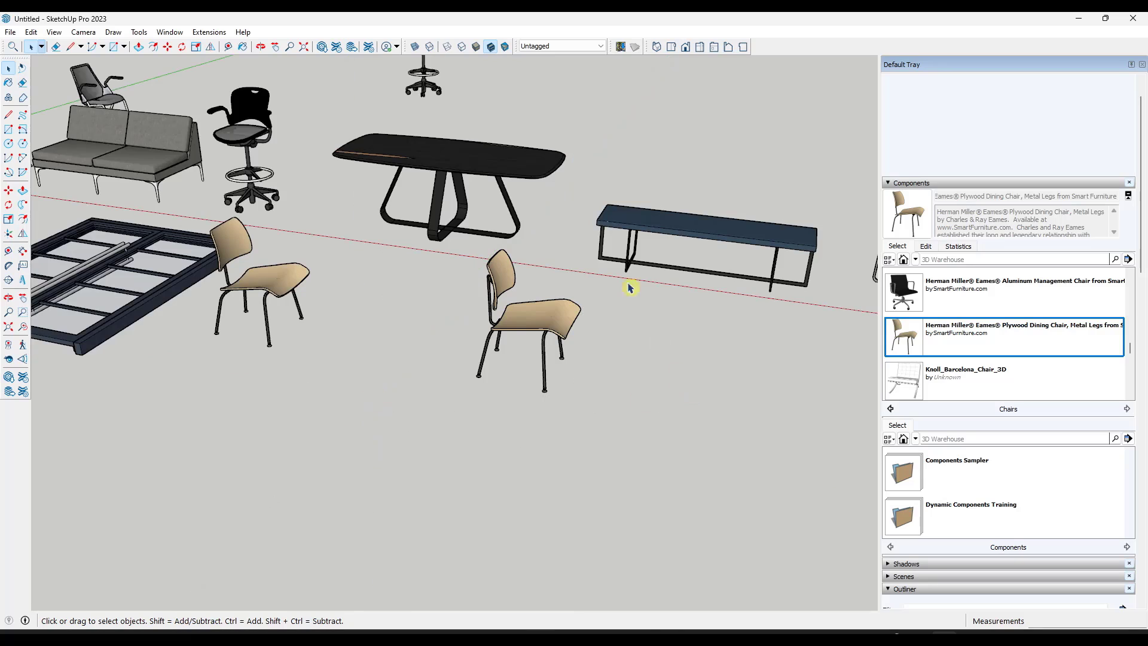
{"action": "double_click", "coordinate": [632, 223]}
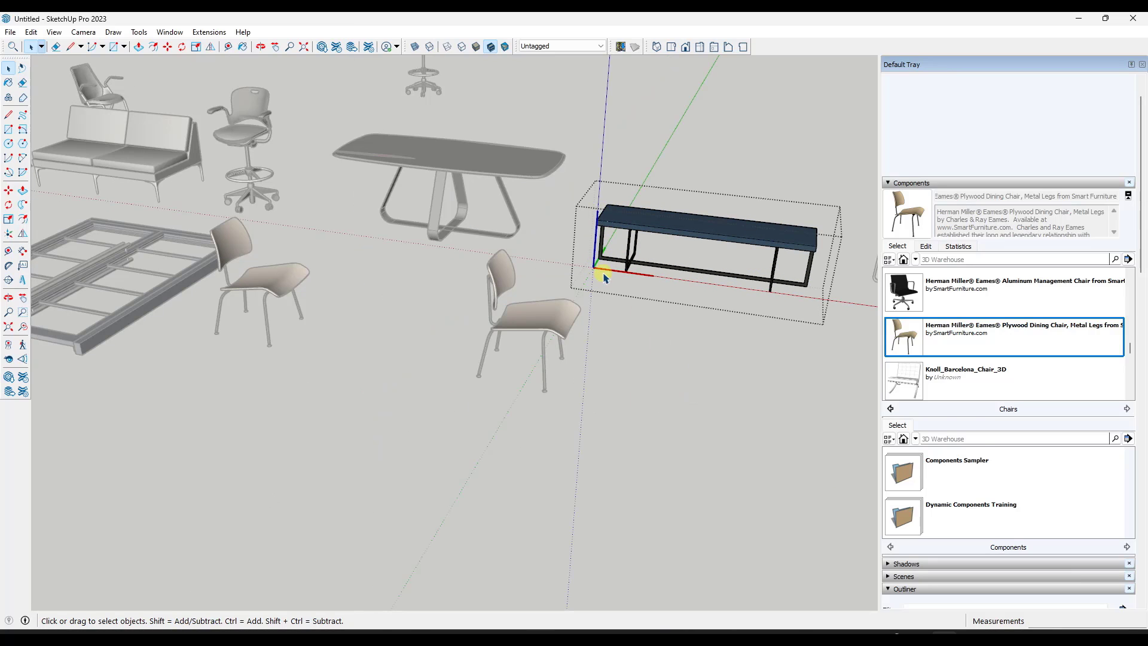
{"action": "left_click", "coordinate": [630, 330]}
{"action": "scroll", "coordinate": [630, 330], "scroll_direction": "up", "scroll_amount": 3}
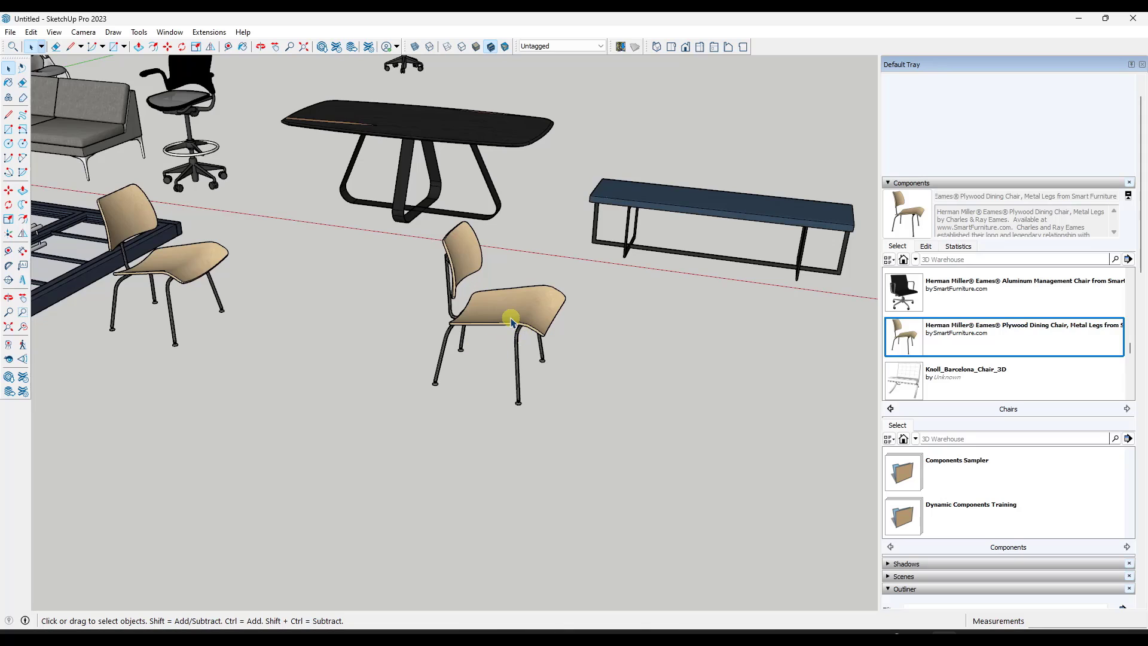
{"action": "double_click", "coordinate": [511, 321]}
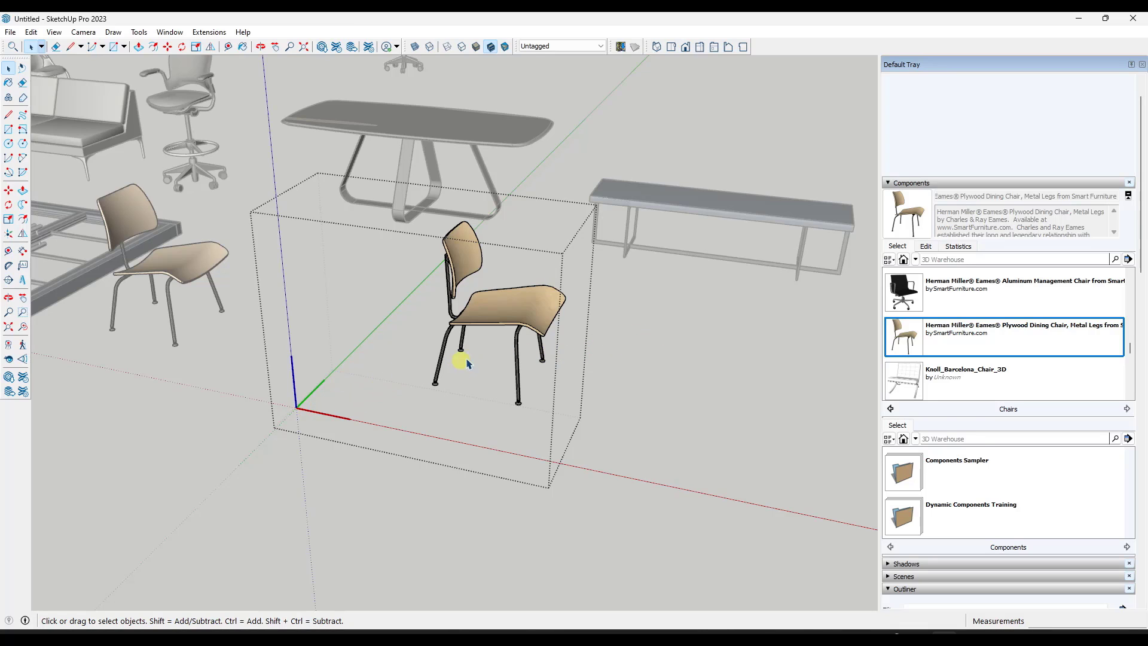
- Move the chair component's axes origin to a leg's foot and update its component axes
{"action": "scroll", "coordinate": [499, 371], "scroll_direction": "up", "scroll_amount": 10}
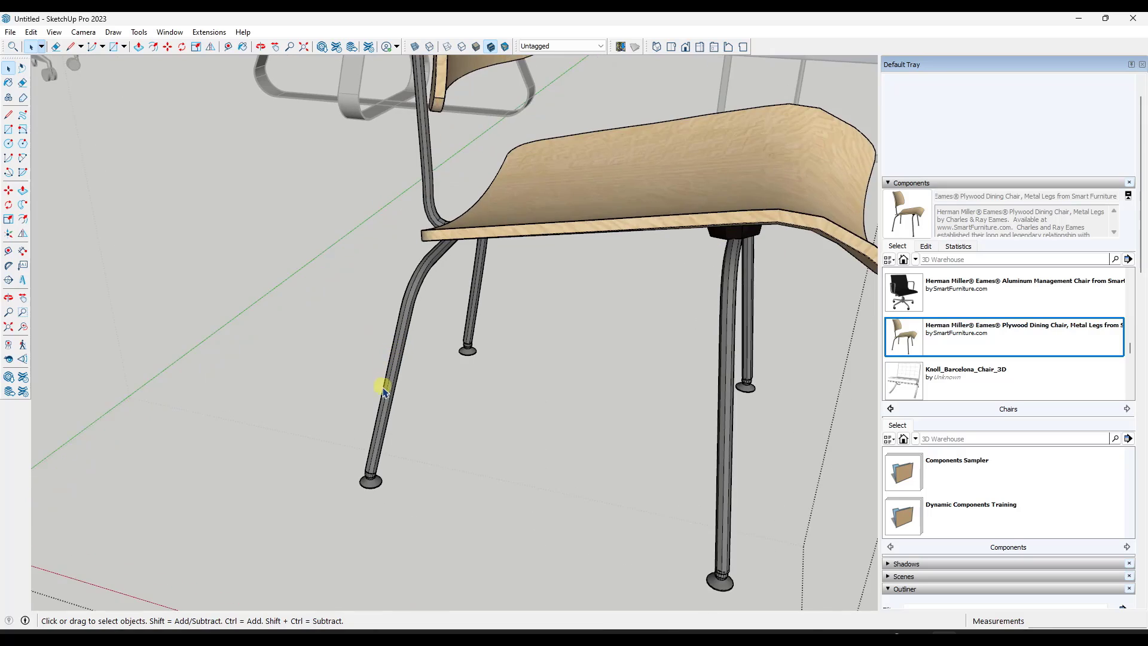
{"action": "middle_click_drag", "start_coordinate": [399, 374], "coordinate": [393, 291]}
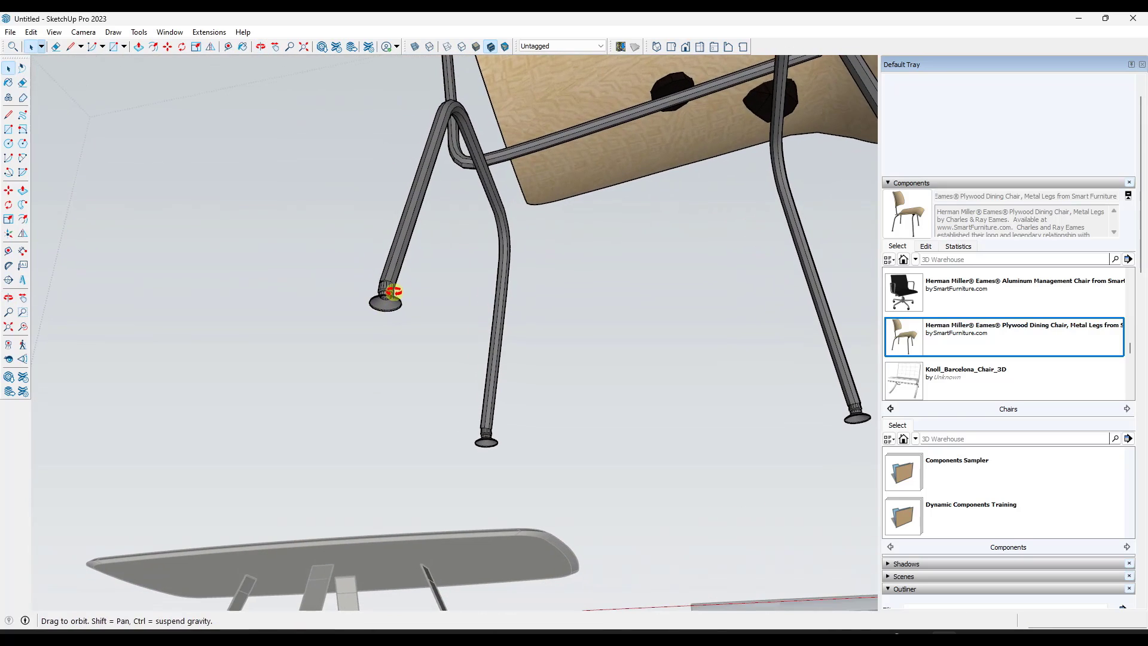
{"action": "left_click", "coordinate": [9, 235]}
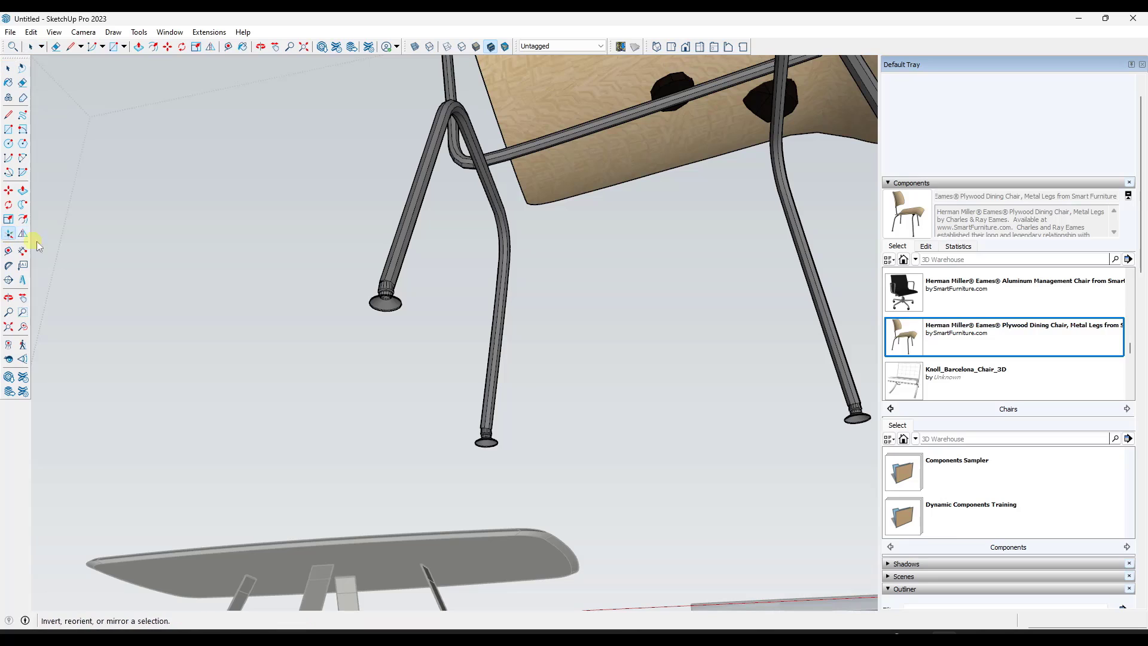
{"action": "left_click", "coordinate": [371, 299]}
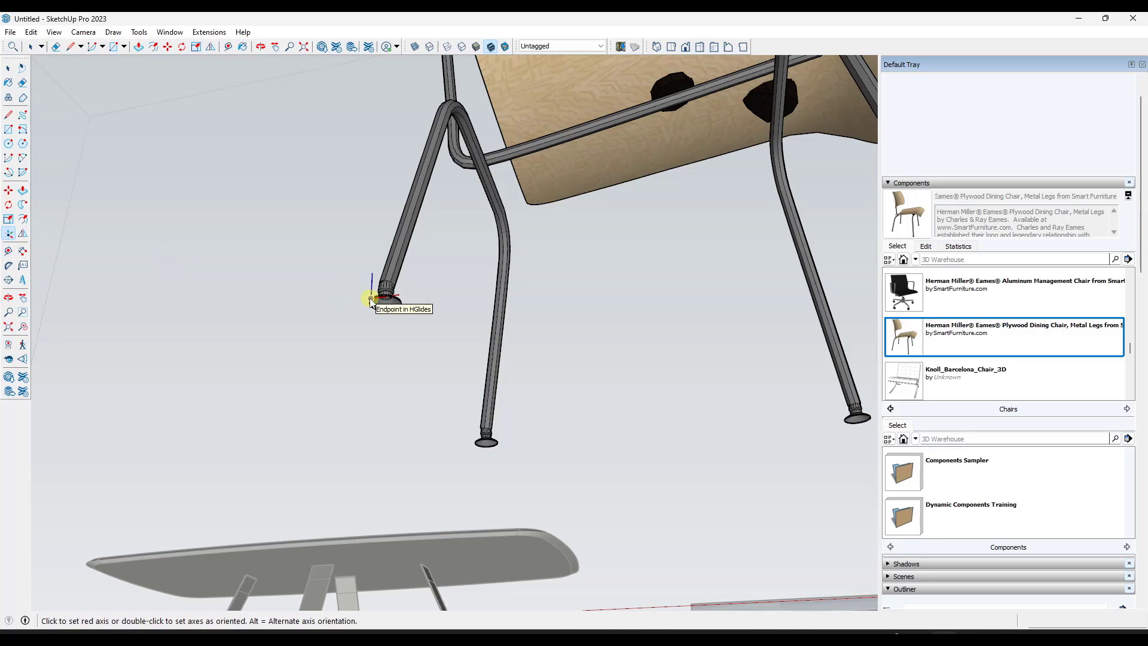
{"action": "scroll", "coordinate": [371, 299], "scroll_direction": "up", "scroll_amount": 1}
{"action": "double_click", "coordinate": [370, 299]}
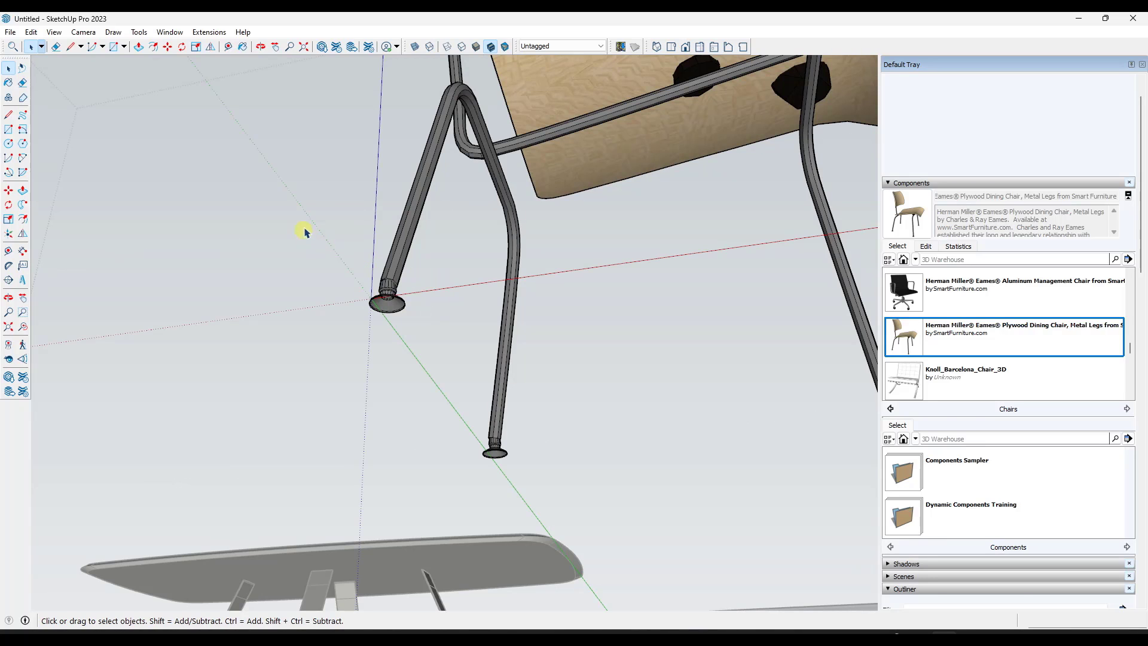
{"action": "left_click", "coordinate": [331, 184]}
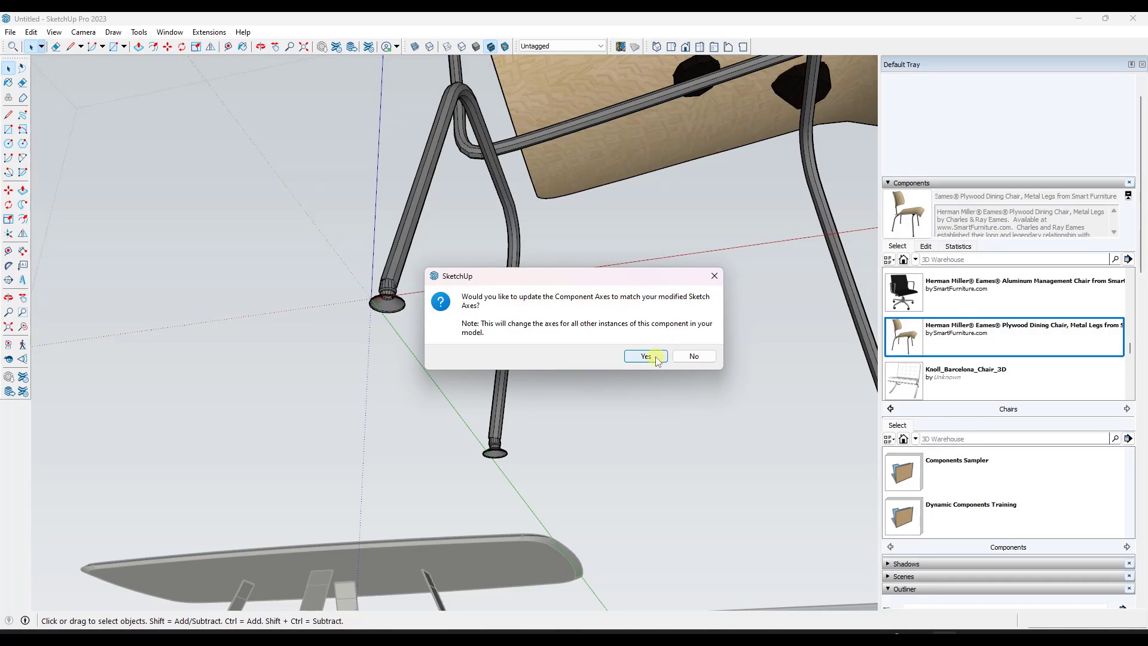
{"action": "left_click", "coordinate": [694, 356]}
{"action": "scroll", "coordinate": [551, 329], "scroll_direction": "down", "scroll_amount": 5}
- Save the re-axed chair over Eames Dining Chair Metal Legs.skp in the Chairs folder
{"action": "middle_click_drag", "start_coordinate": [458, 296], "coordinate": [436, 389]}
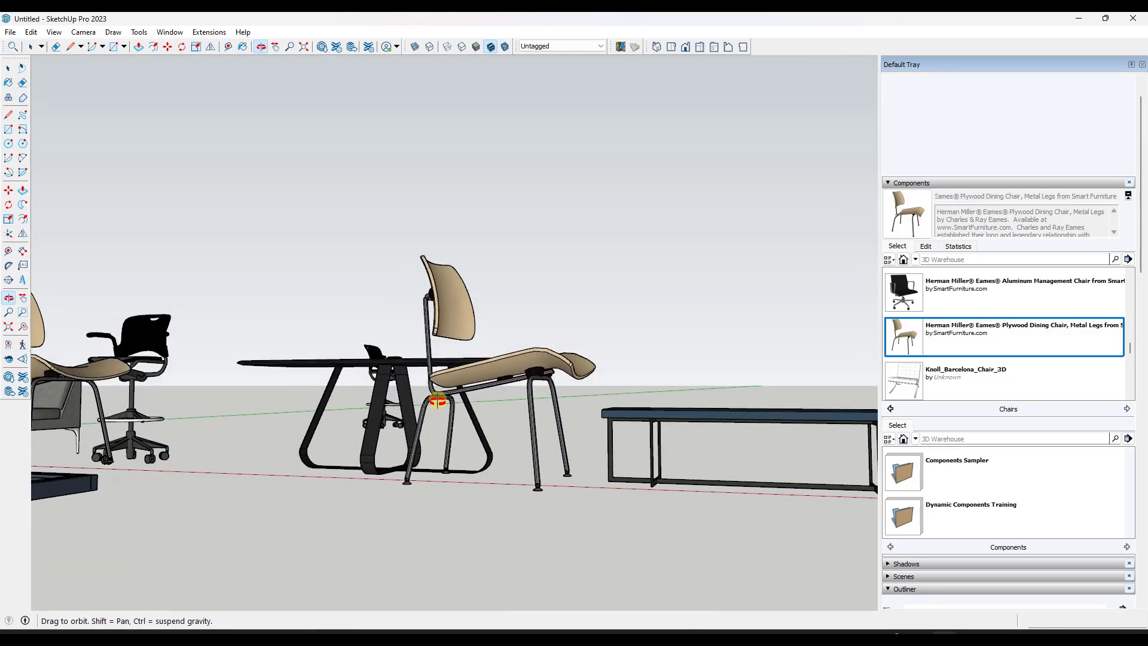
{"action": "scroll", "coordinate": [428, 256], "scroll_direction": "down", "scroll_amount": 5}
{"action": "middle_click_drag", "start_coordinate": [428, 257], "coordinate": [455, 432]}
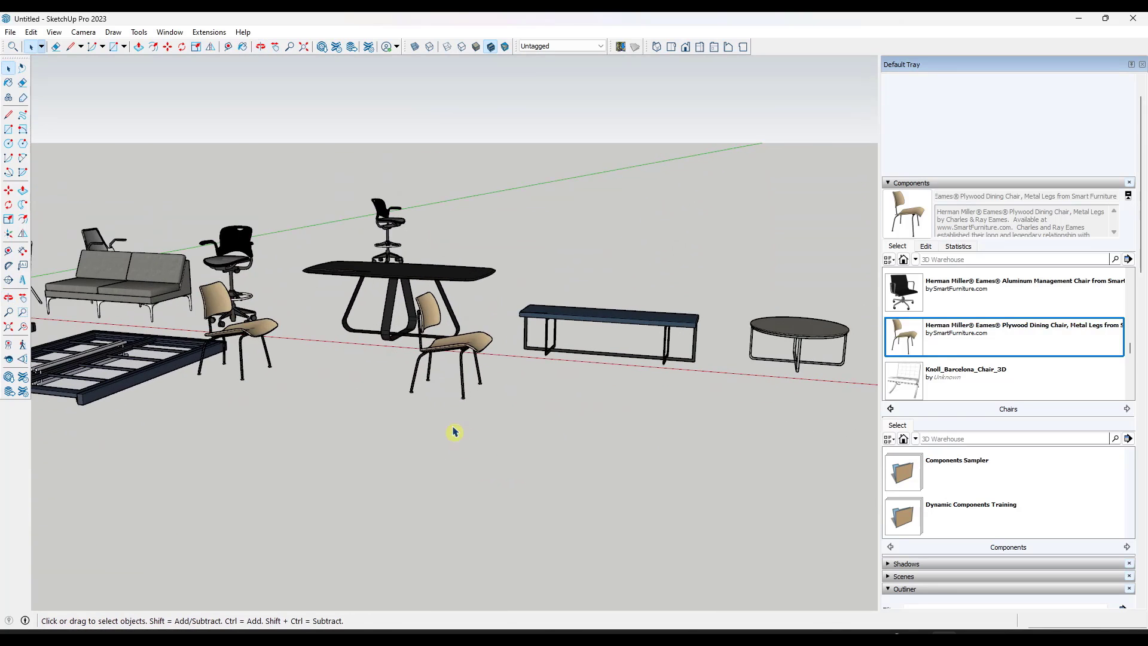
{"action": "left_click", "coordinate": [455, 345]}
{"action": "right_click", "coordinate": [454, 345]}
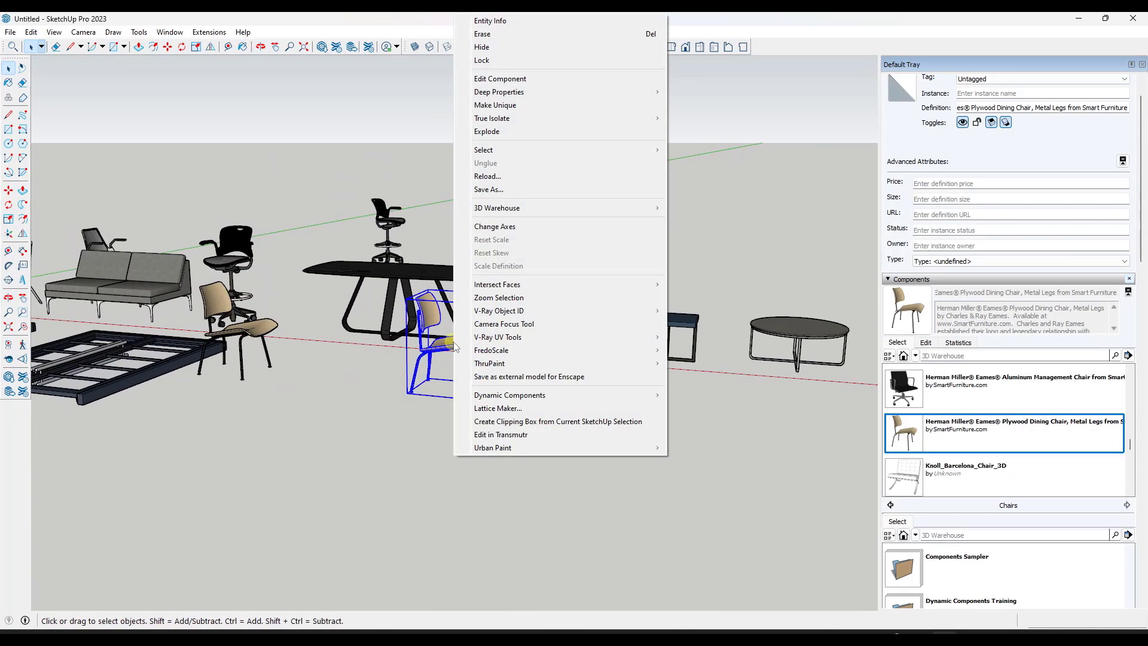
{"action": "left_click", "coordinate": [485, 189]}
{"action": "double_click", "coordinate": [88, 149]}
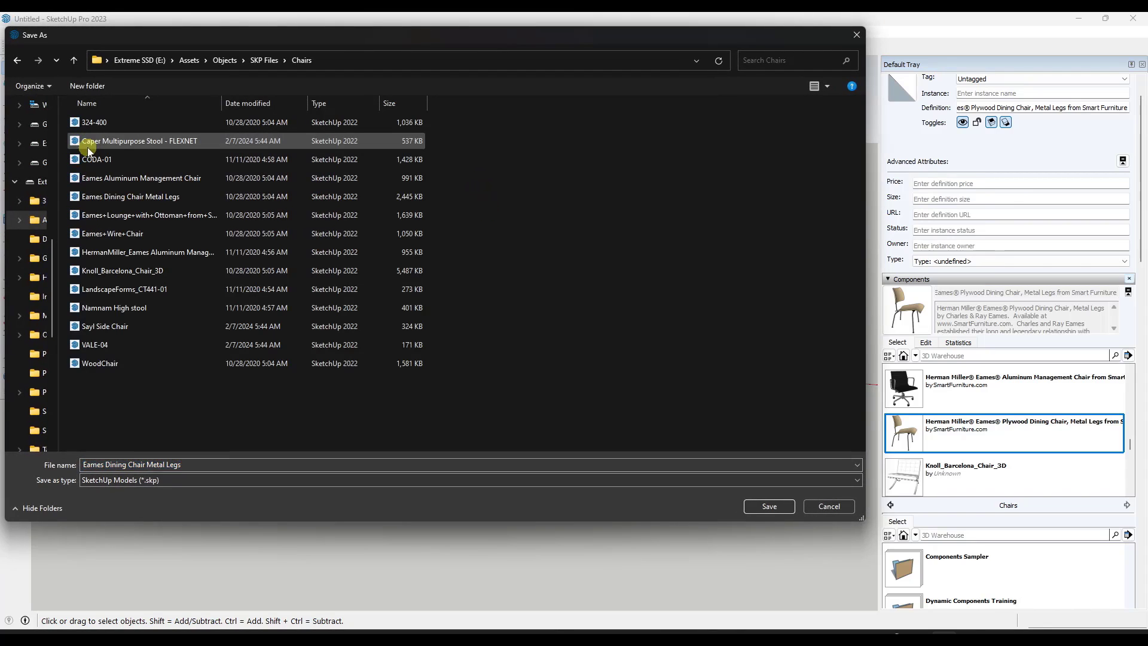
{"action": "left_click", "coordinate": [769, 506]}
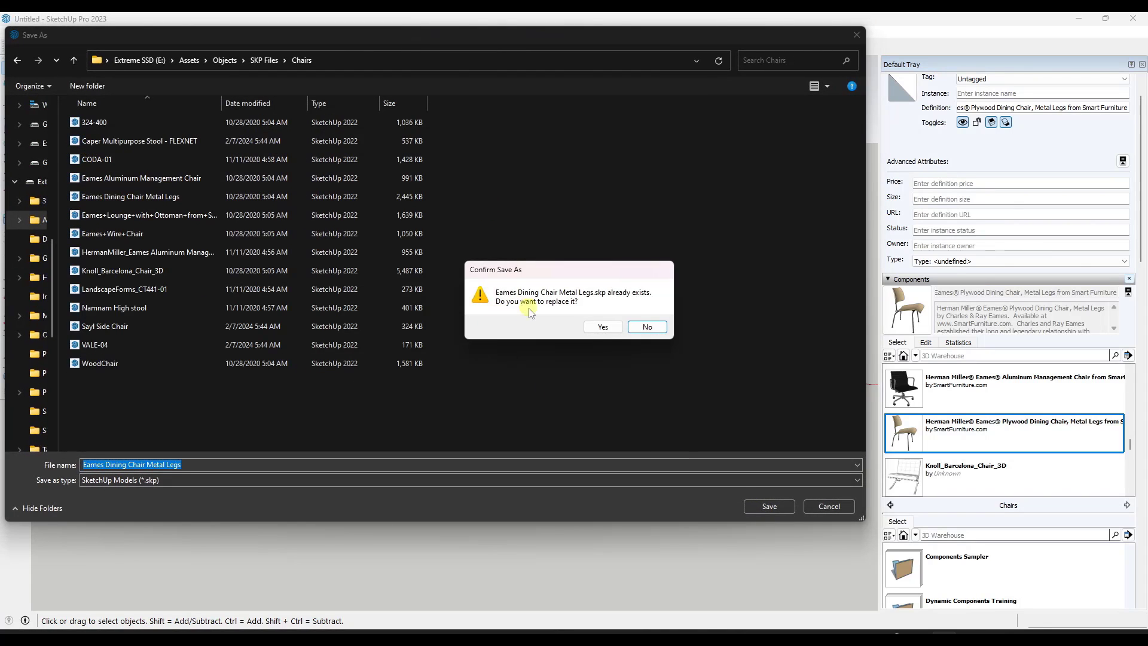
{"action": "left_click", "coordinate": [603, 328]}
- Place another Plywood Dining Chair from the Chairs collection in front of the bench
{"action": "scroll", "coordinate": [421, 353], "scroll_direction": "down", "scroll_amount": 2}
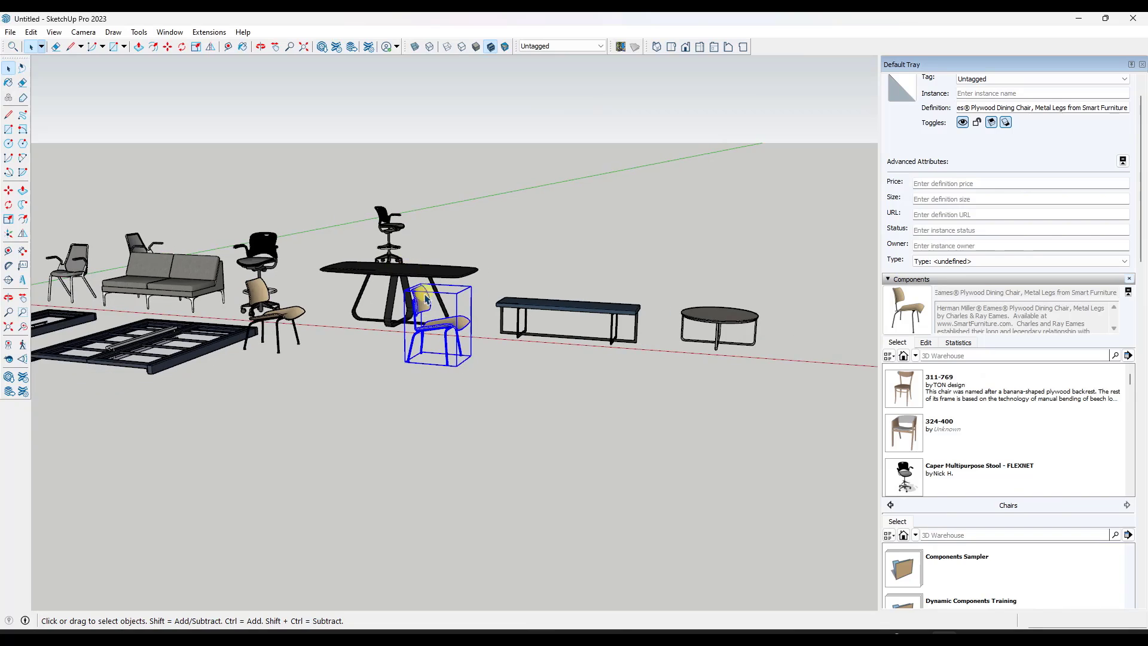
{"action": "scroll", "coordinate": [424, 359], "scroll_direction": "up", "scroll_amount": 2}
{"action": "scroll", "coordinate": [1004, 436], "scroll_direction": "down", "scroll_amount": 8}
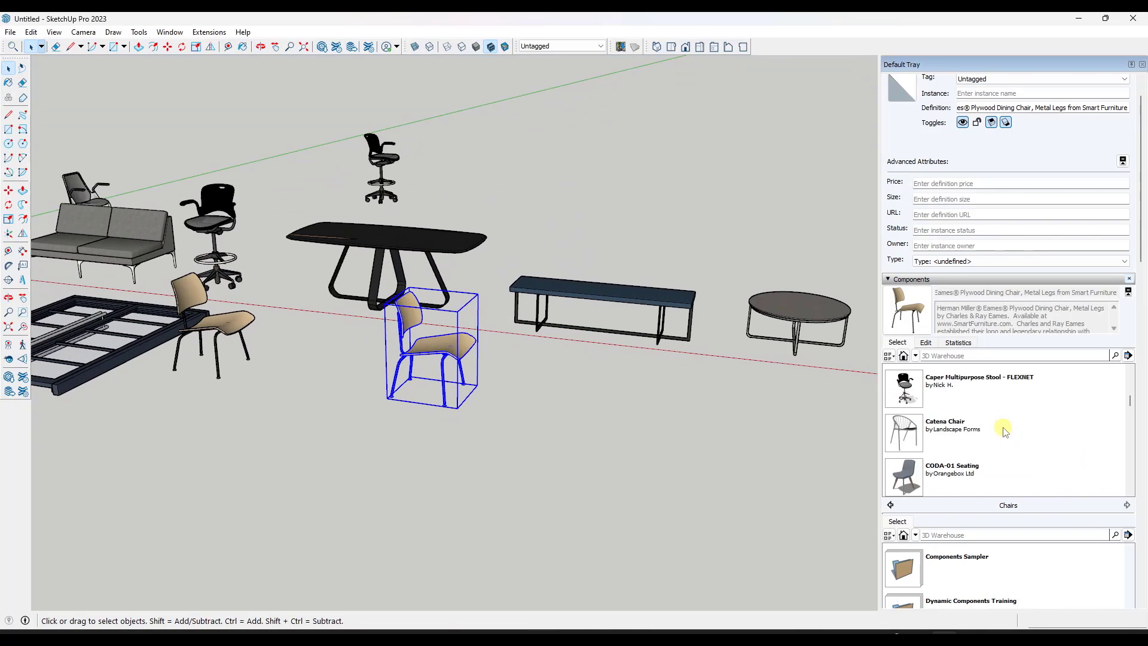
{"action": "scroll", "coordinate": [1006, 433], "scroll_direction": "up", "scroll_amount": 1}
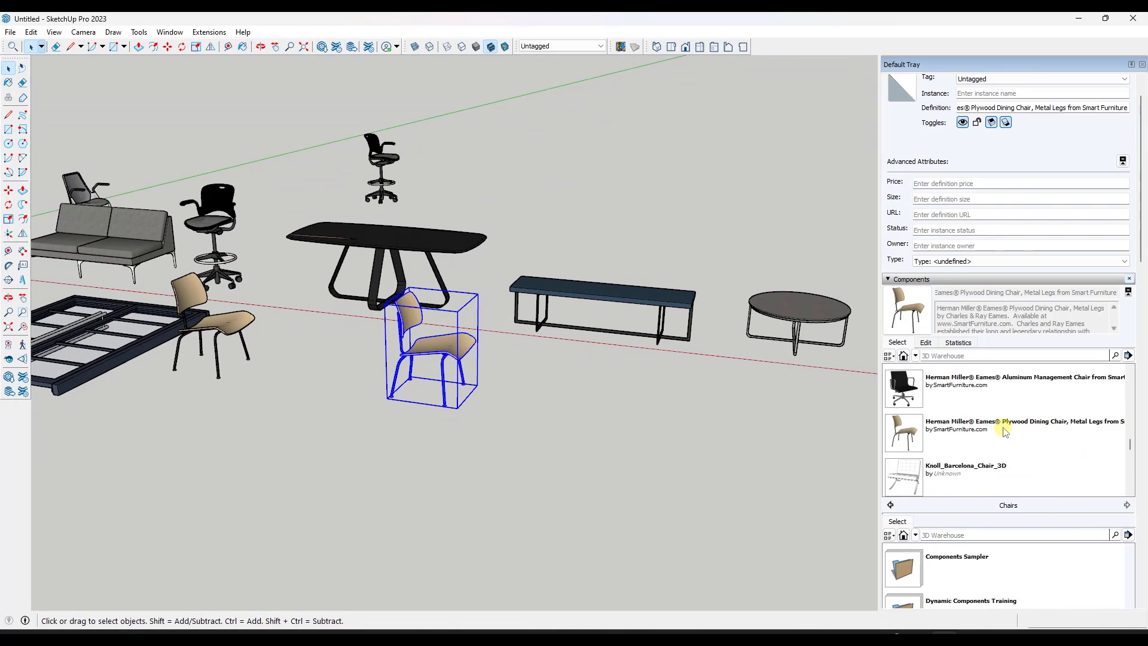
{"action": "scroll", "coordinate": [377, 376], "scroll_direction": "down", "scroll_amount": 2}
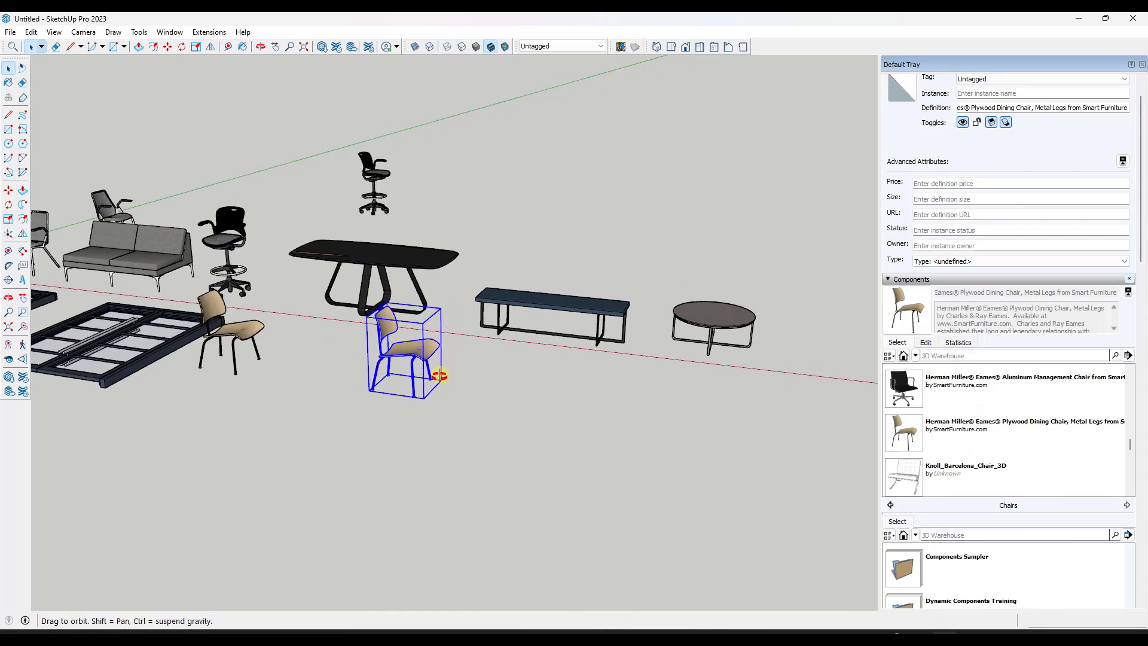
{"action": "left_click", "coordinate": [952, 435]}
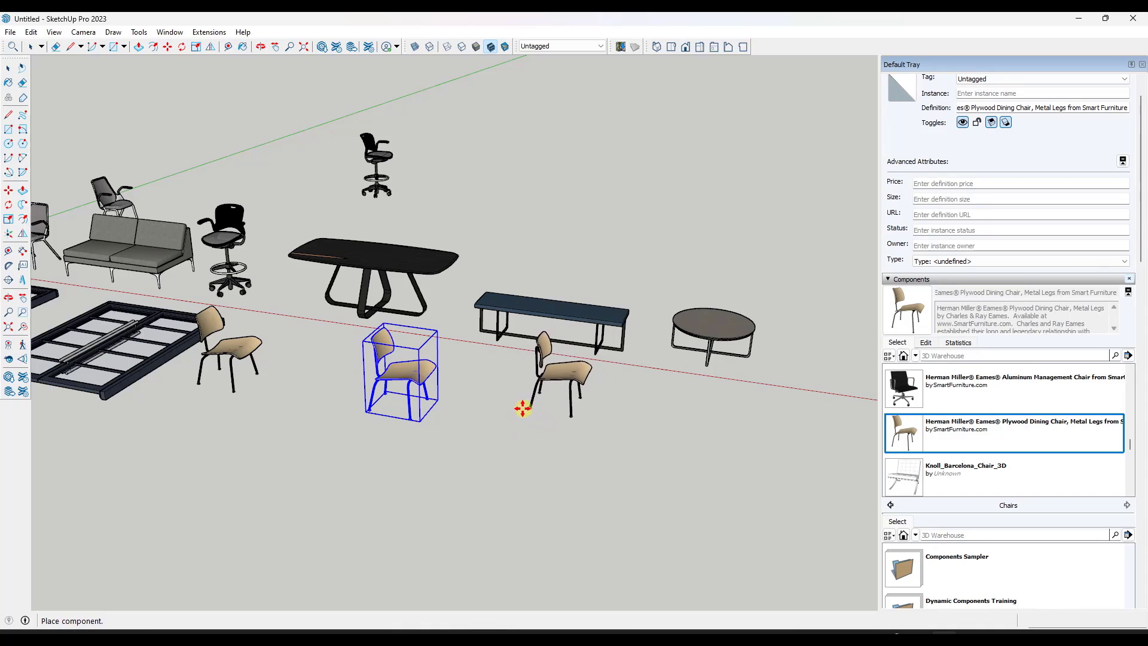
{"action": "left_click", "coordinate": [487, 421]}
{"action": "scroll", "coordinate": [466, 416], "scroll_direction": "down", "scroll_amount": 2}
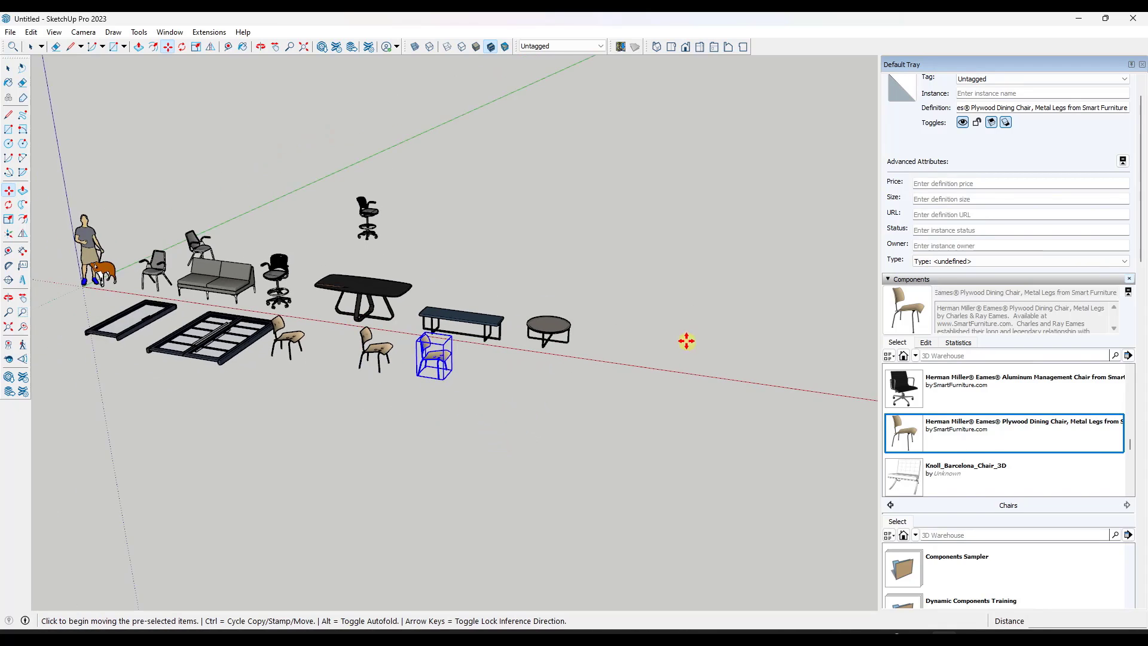
{"action": "scroll", "coordinate": [486, 323], "scroll_direction": "up", "scroll_amount": 5}
{"action": "key", "text": "space"}
{"action": "left_click", "coordinate": [497, 328]}
{"action": "scroll", "coordinate": [500, 329], "scroll_direction": "up", "scroll_amount": 2}
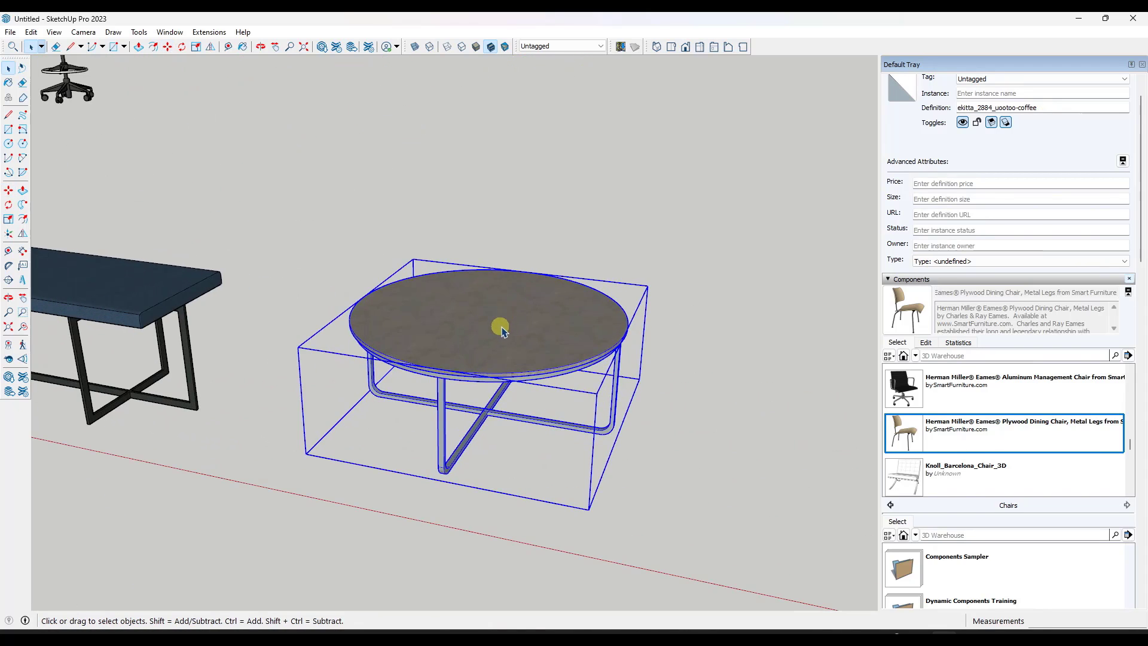
- Reset the coffee table component's axes to originate at the tabletop centre
{"action": "scroll", "coordinate": [526, 299], "scroll_direction": "down", "scroll_amount": 2}
{"action": "middle_click_drag", "start_coordinate": [538, 287], "coordinate": [540, 302]}
{"action": "double_click", "coordinate": [519, 317]}
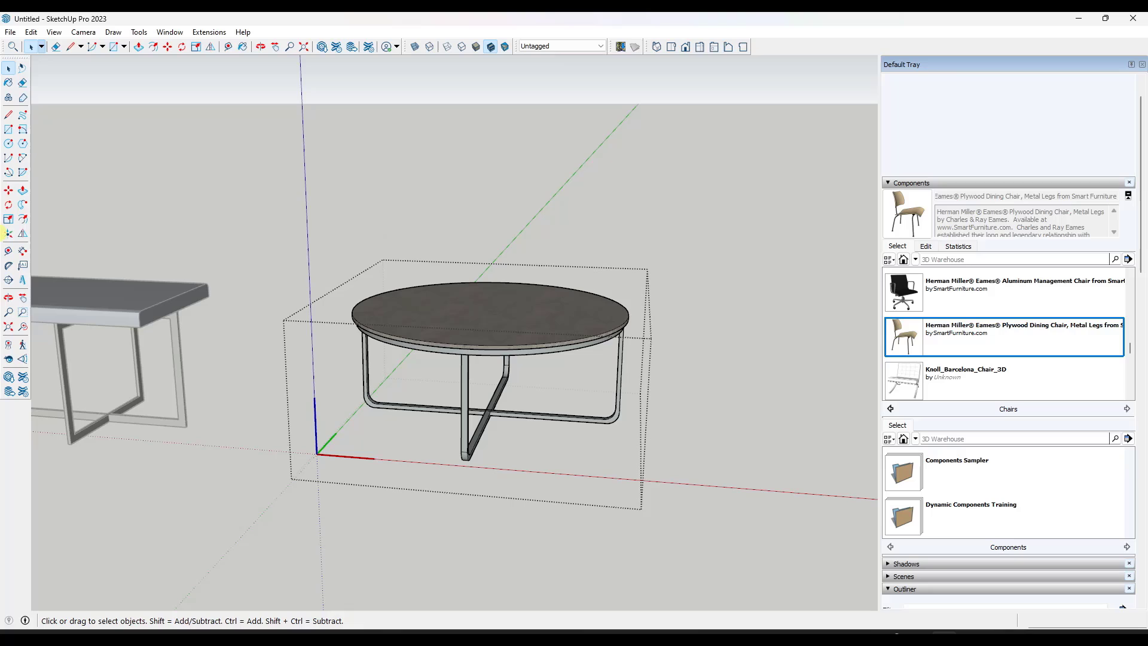
{"action": "left_click", "coordinate": [8, 233]}
{"action": "left_click", "coordinate": [490, 309]}
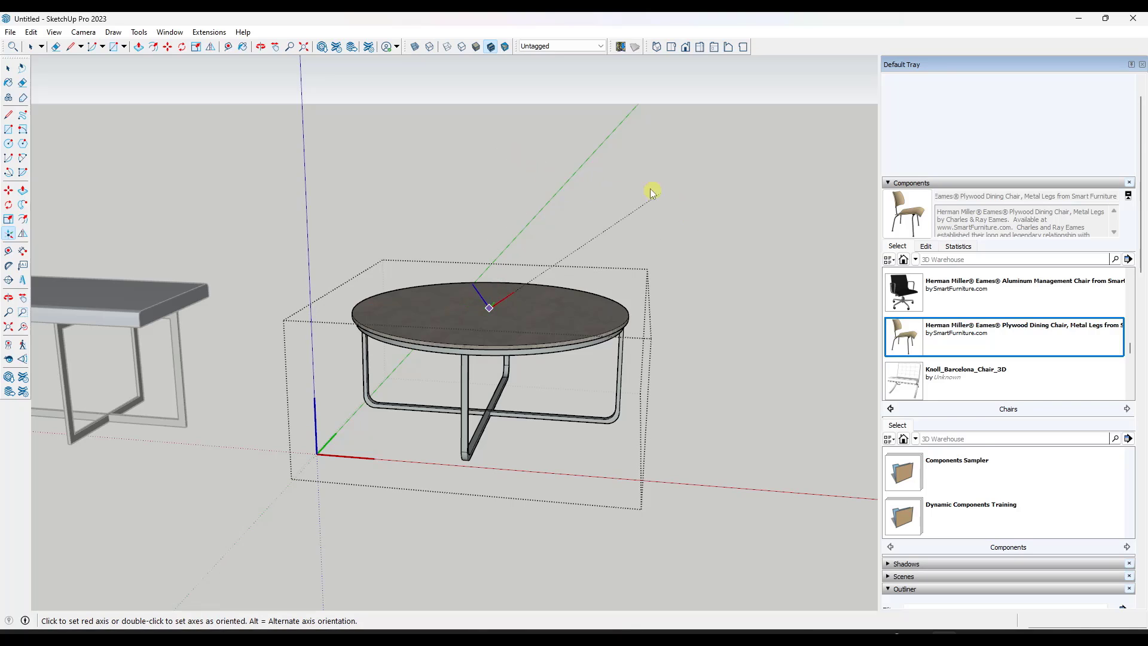
{"action": "left_click", "coordinate": [489, 188]}
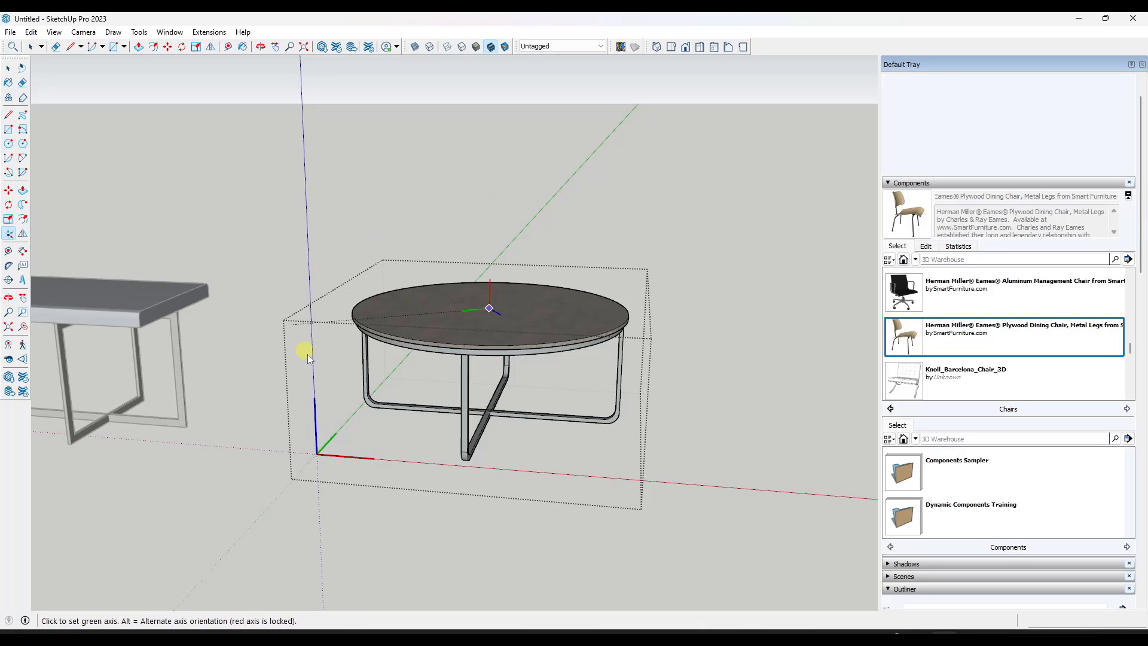
{"action": "left_click", "coordinate": [266, 300]}
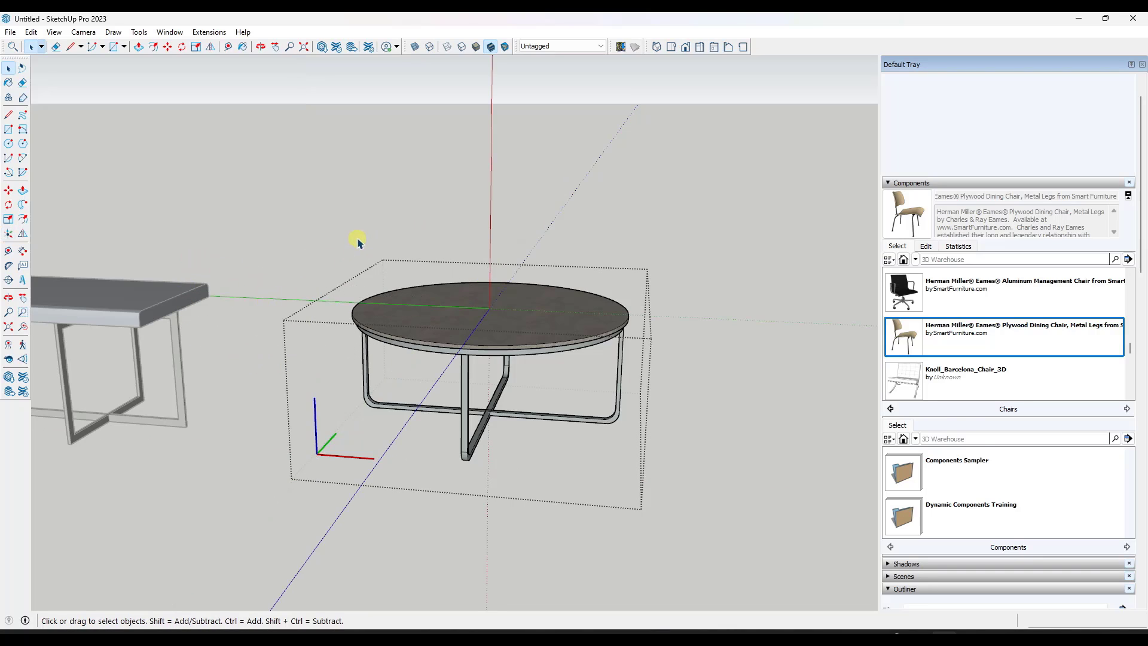
{"action": "left_click", "coordinate": [648, 356]}
{"action": "middle_click_drag", "start_coordinate": [648, 356], "coordinate": [503, 300]}
{"action": "scroll", "coordinate": [449, 300], "scroll_direction": "up", "scroll_amount": 3}
- Save the coffee table as ekitta_2884_uootoo-coffee in the SKP Files Tables folder
{"action": "right_click", "coordinate": [443, 301]}
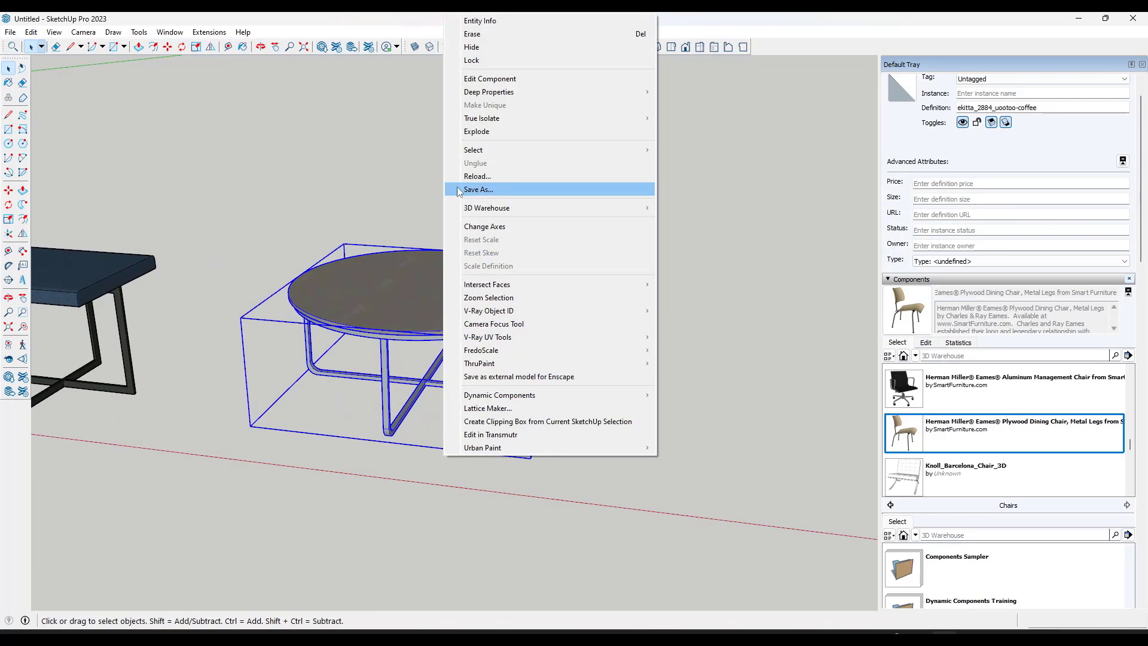
{"action": "left_click", "coordinate": [478, 190]}
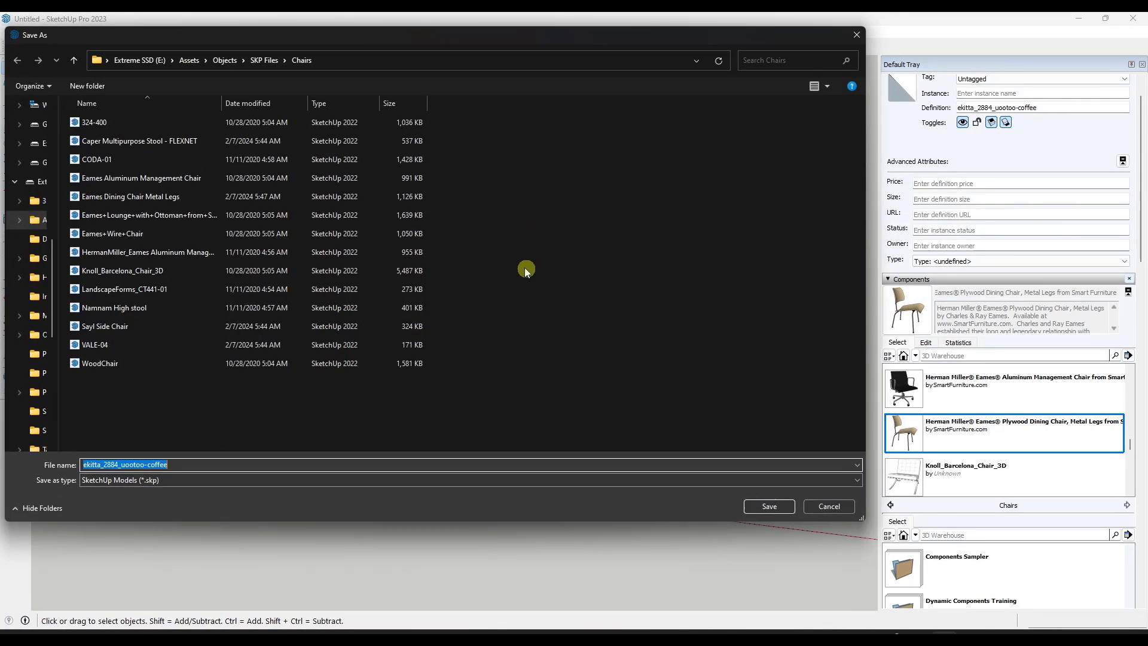
{"action": "left_click", "coordinate": [265, 62]}
{"action": "double_click", "coordinate": [113, 215]}
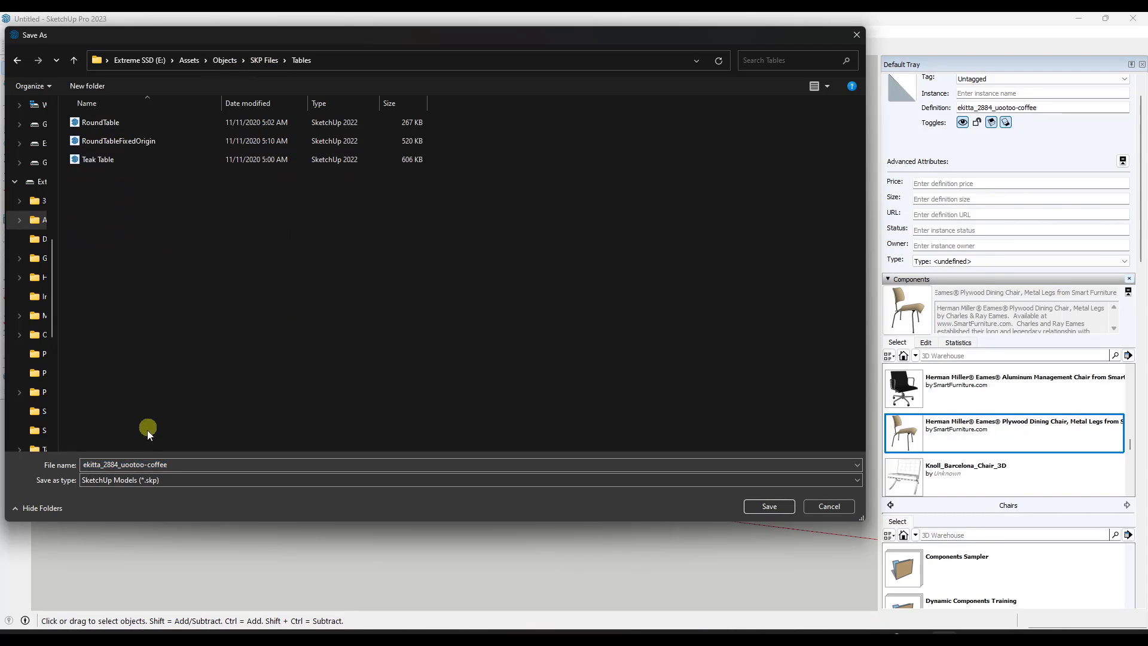
{"action": "left_click", "coordinate": [184, 466]}
{"action": "left_click", "coordinate": [768, 508]}
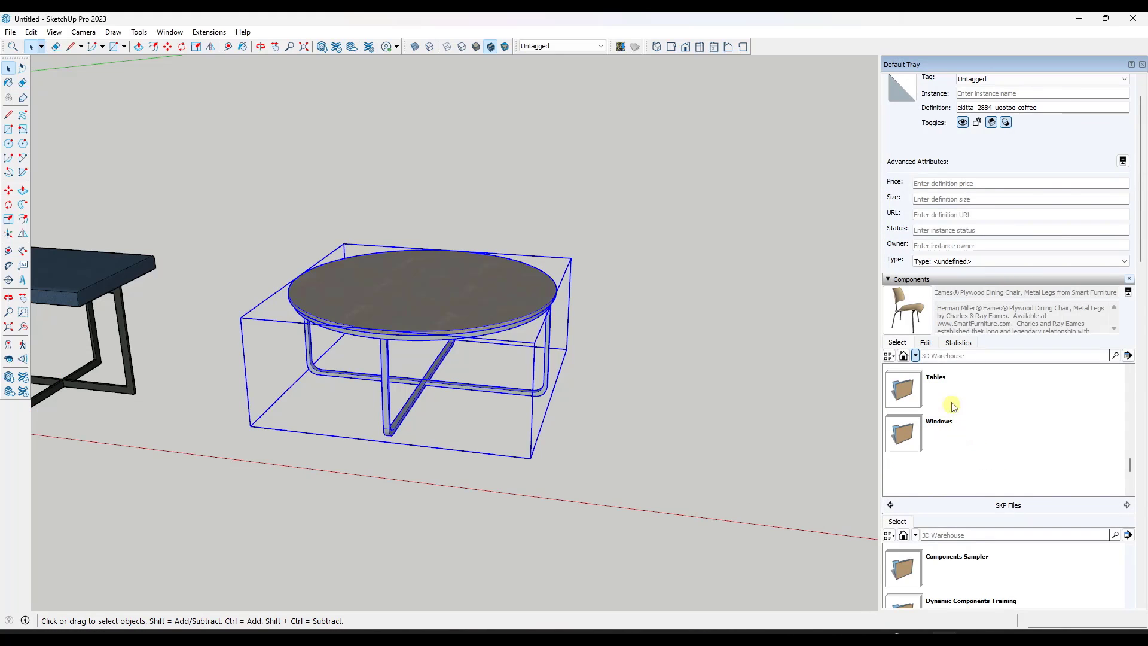
- Place two copies of the ekitta coffee table from the Tables collection beside the original
{"action": "scroll", "coordinate": [495, 341], "scroll_direction": "down", "scroll_amount": 3}
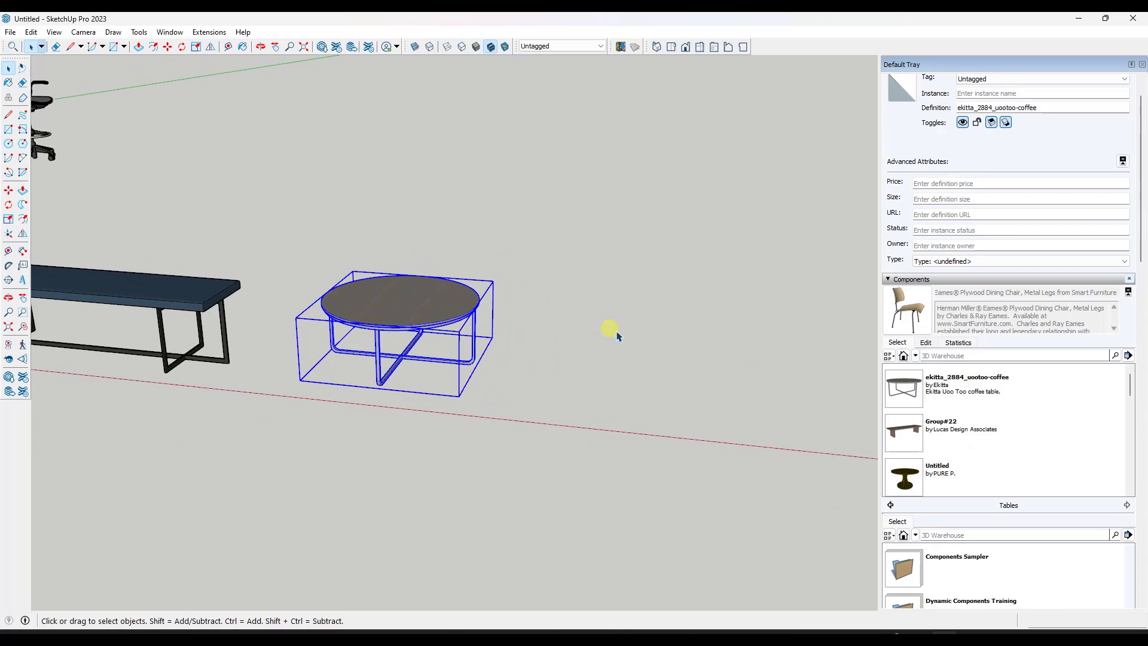
{"action": "left_click", "coordinate": [903, 388]}
{"action": "left_click", "coordinate": [625, 346]}
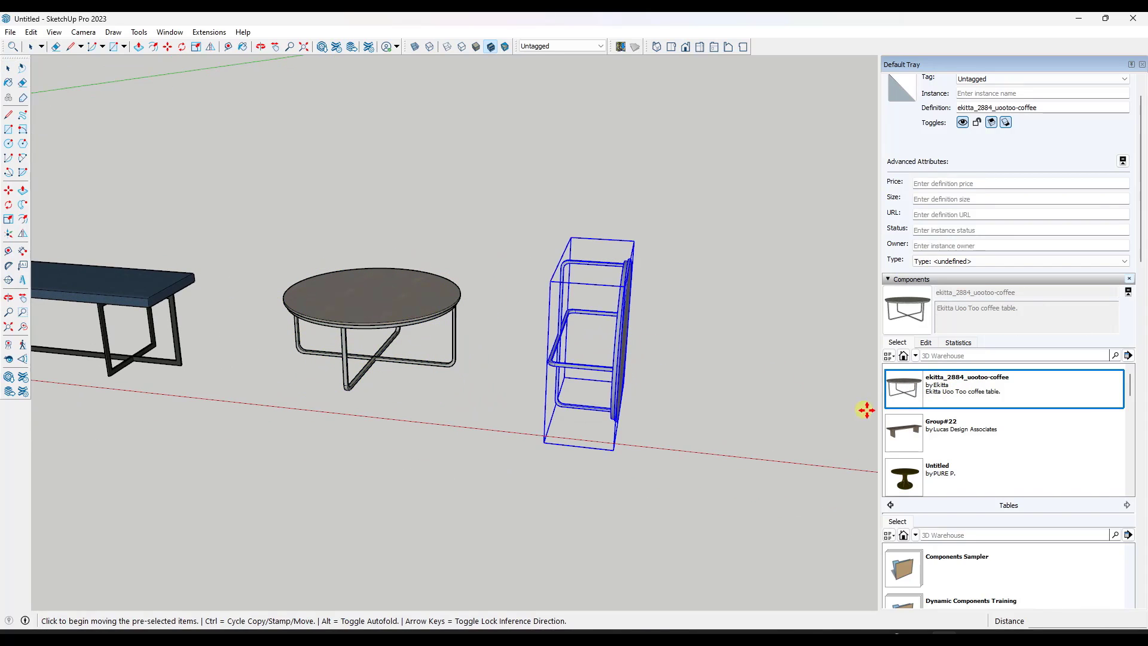
{"action": "left_click", "coordinate": [903, 388]}
{"action": "left_click", "coordinate": [732, 359]}
{"action": "middle_click_drag", "start_coordinate": [732, 359], "coordinate": [618, 341]}
- Delete both tipped coffee-table copies, leaving the original coffee table selected
{"action": "key", "text": "m"}
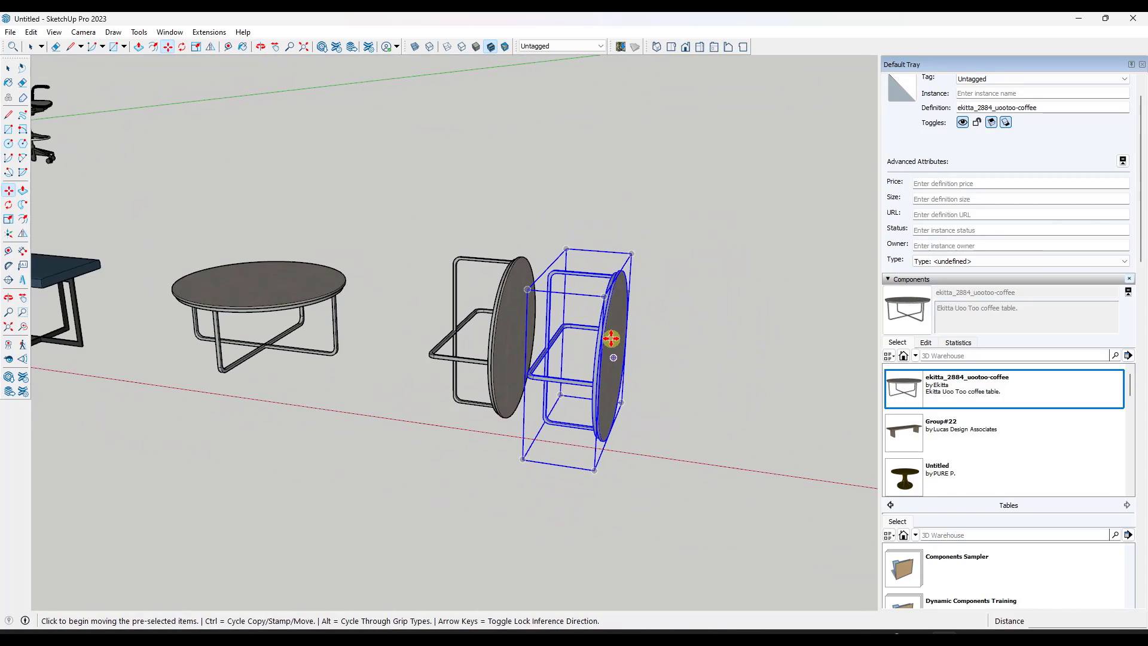
{"action": "key", "text": "space"}
{"action": "key", "text": "Delete"}
{"action": "left_click", "coordinate": [510, 329]}
{"action": "key", "text": "Delete"}
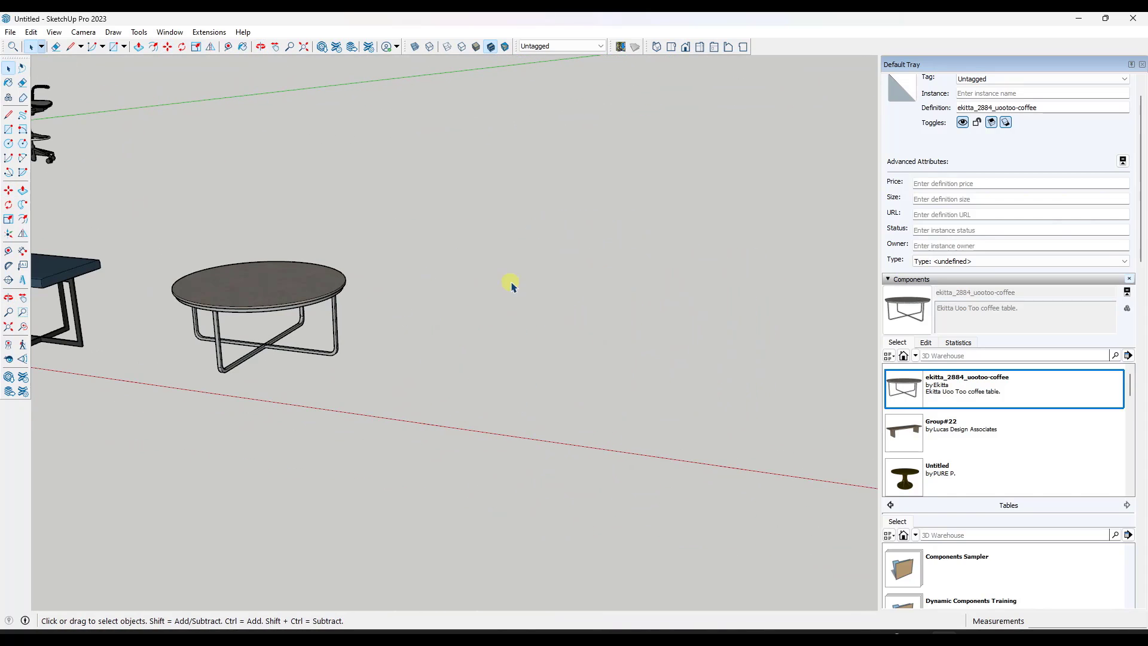
{"action": "middle_click_drag", "start_coordinate": [510, 284], "coordinate": [341, 294]}
{"action": "scroll", "coordinate": [405, 318], "scroll_direction": "up", "scroll_amount": 4}
{"action": "left_click", "coordinate": [405, 318]}
{"action": "middle_click_drag", "start_coordinate": [402, 371], "coordinate": [418, 217]}
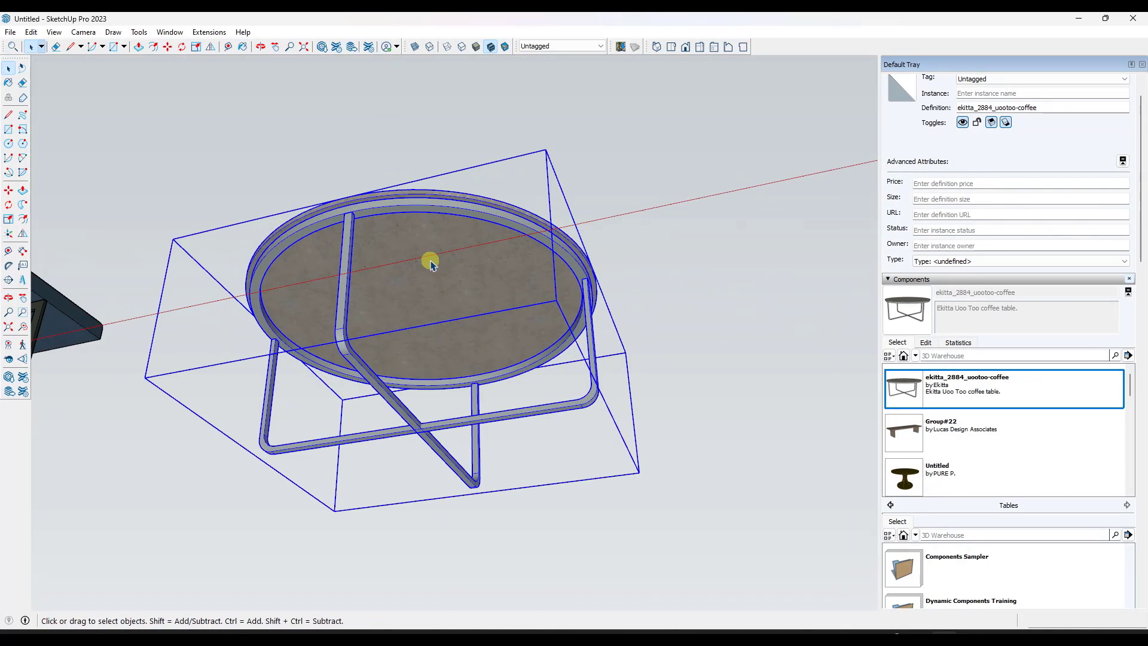
- Inside the coffee table, set new axes with the origin where the base bars cross and red/green along the bars
{"action": "double_click", "coordinate": [452, 281]}
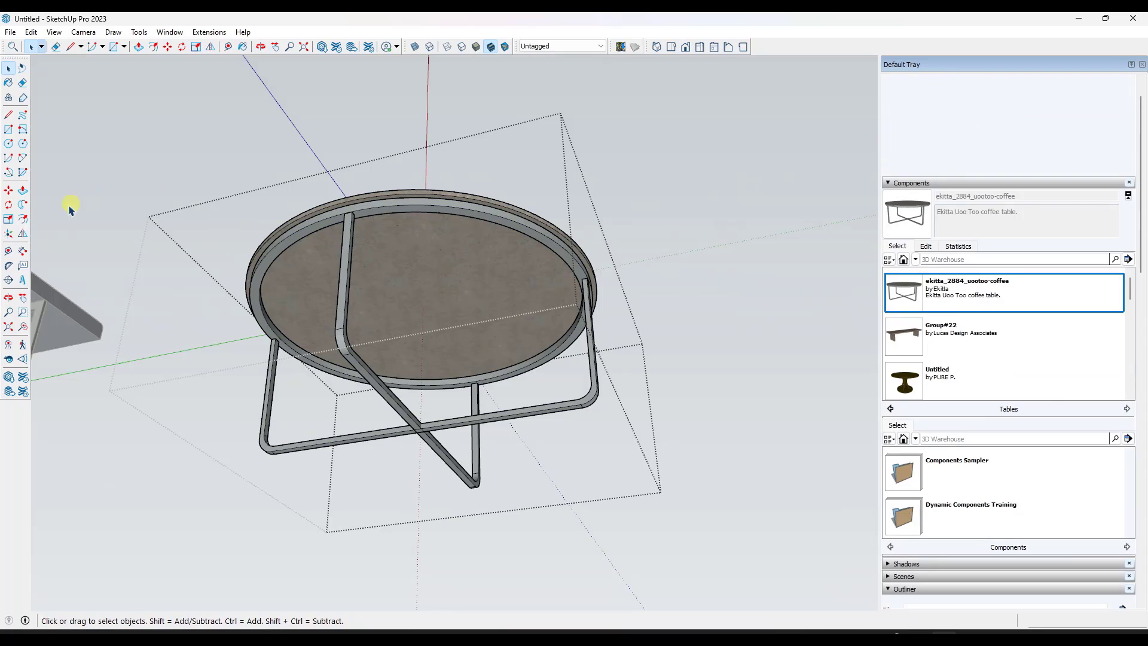
{"action": "left_click", "coordinate": [8, 235]}
{"action": "scroll", "coordinate": [447, 433], "scroll_direction": "up", "scroll_amount": 8}
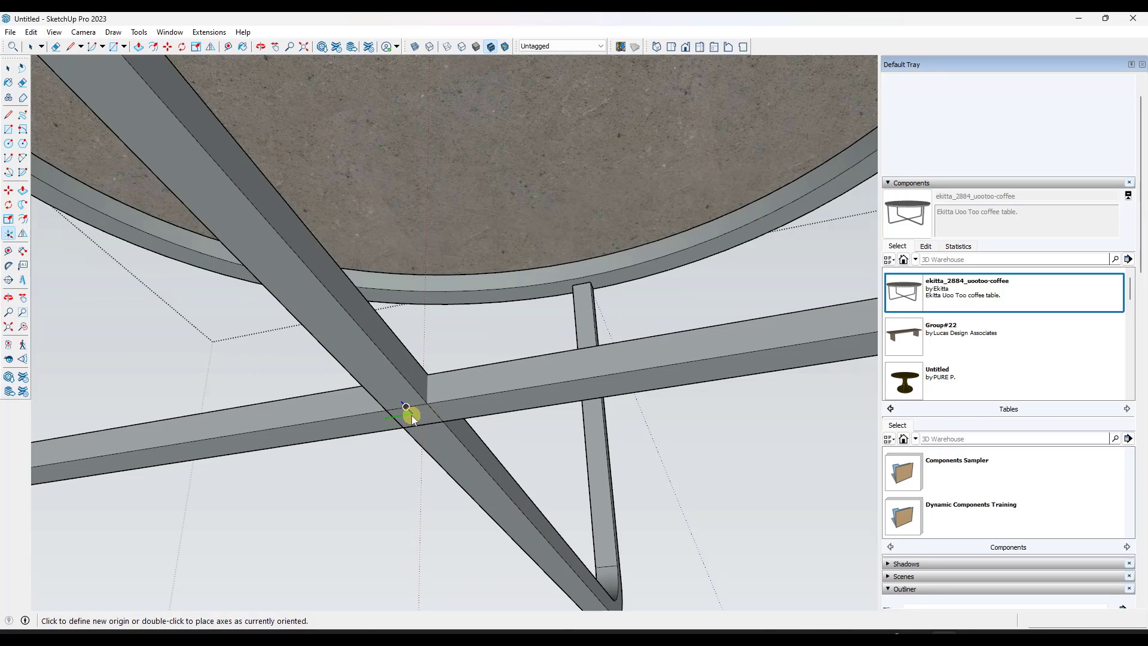
{"action": "left_click", "coordinate": [413, 417]}
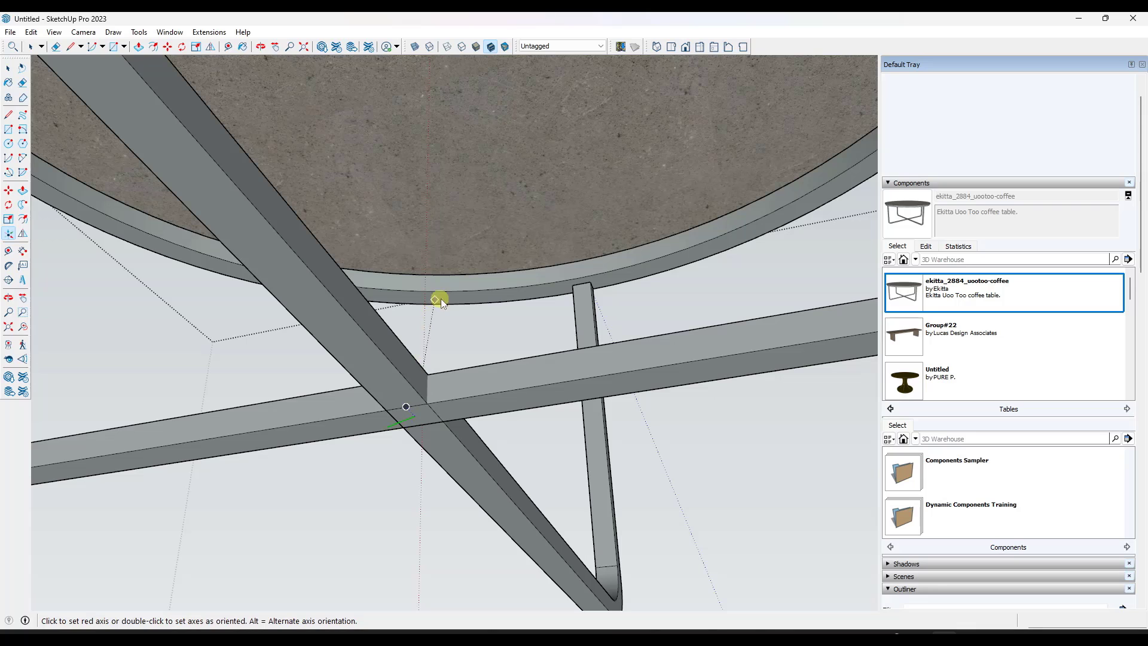
{"action": "middle_click_drag", "start_coordinate": [424, 464], "coordinate": [154, 249]}
{"action": "left_click", "coordinate": [154, 246]}
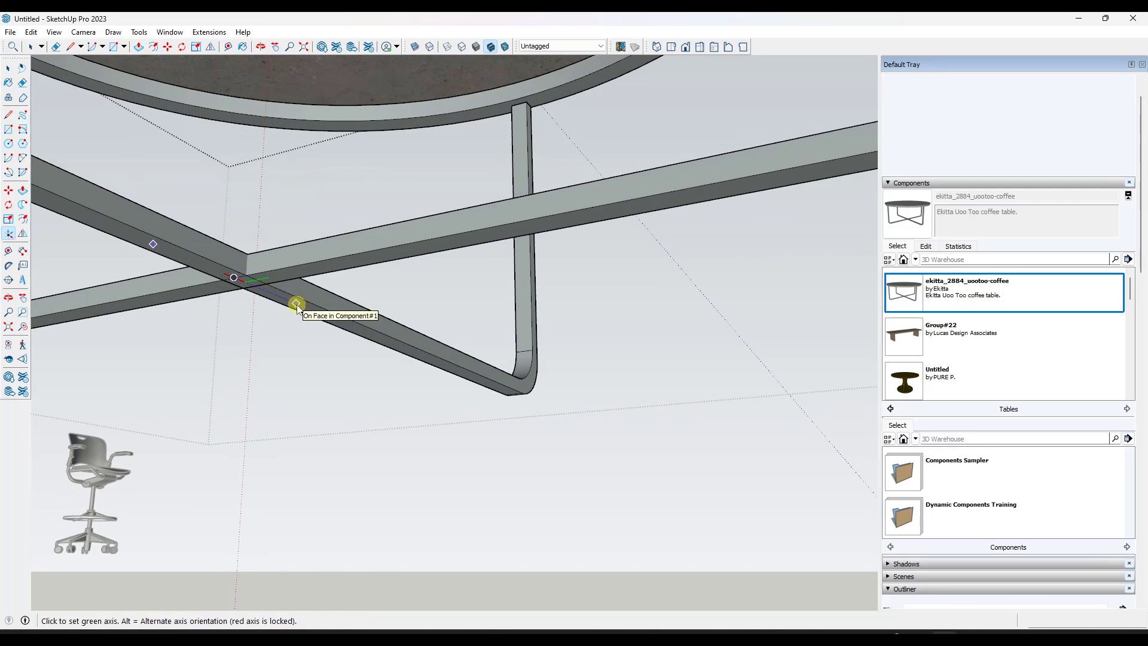
{"action": "left_click", "coordinate": [297, 306]}
{"action": "scroll", "coordinate": [442, 474], "scroll_direction": "down", "scroll_amount": 3}
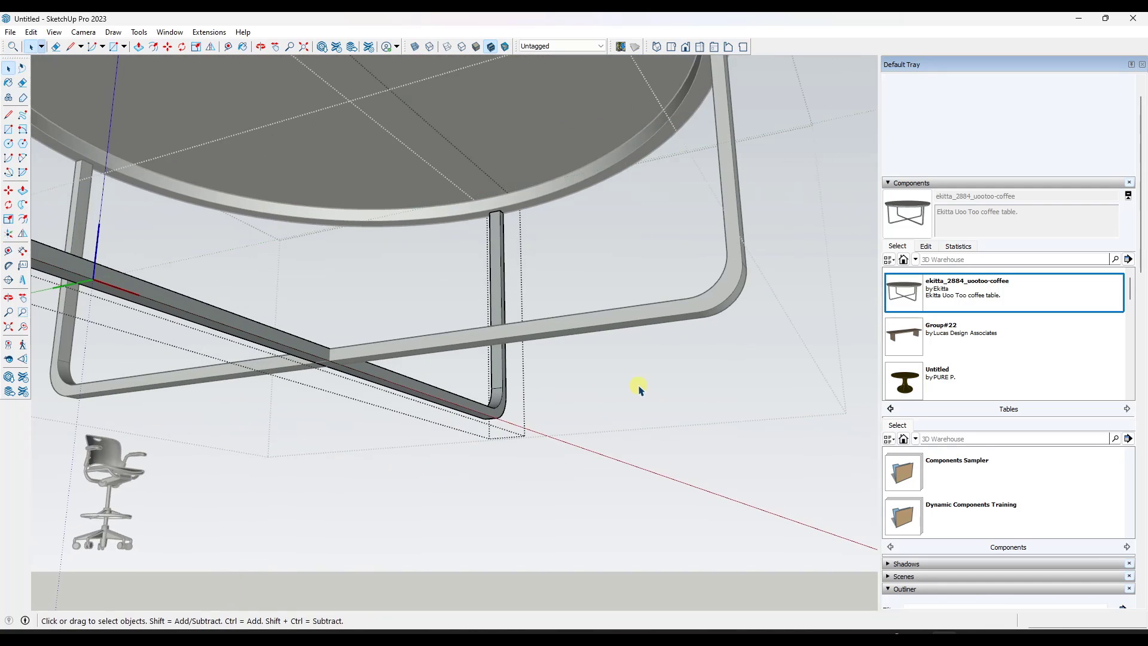
{"action": "scroll", "coordinate": [640, 389], "scroll_direction": "up", "scroll_amount": 3}
{"action": "scroll", "coordinate": [457, 381], "scroll_direction": "down", "scroll_amount": 3}
{"action": "mouse_move", "coordinate": [415, 353]}
{"action": "middle_mouse_down"}
{"action": "mouse_move", "coordinate": [402, 397]}
{"action": "mouse_move", "coordinate": [435, 379]}
{"action": "mouse_move", "coordinate": [408, 348]}
{"action": "middle_mouse_up"}
- Apply the new axes and save the table as ekitta_2884_uootoo-coffee in Tables, replacing the existing file
{"action": "left_click", "coordinate": [589, 354]}
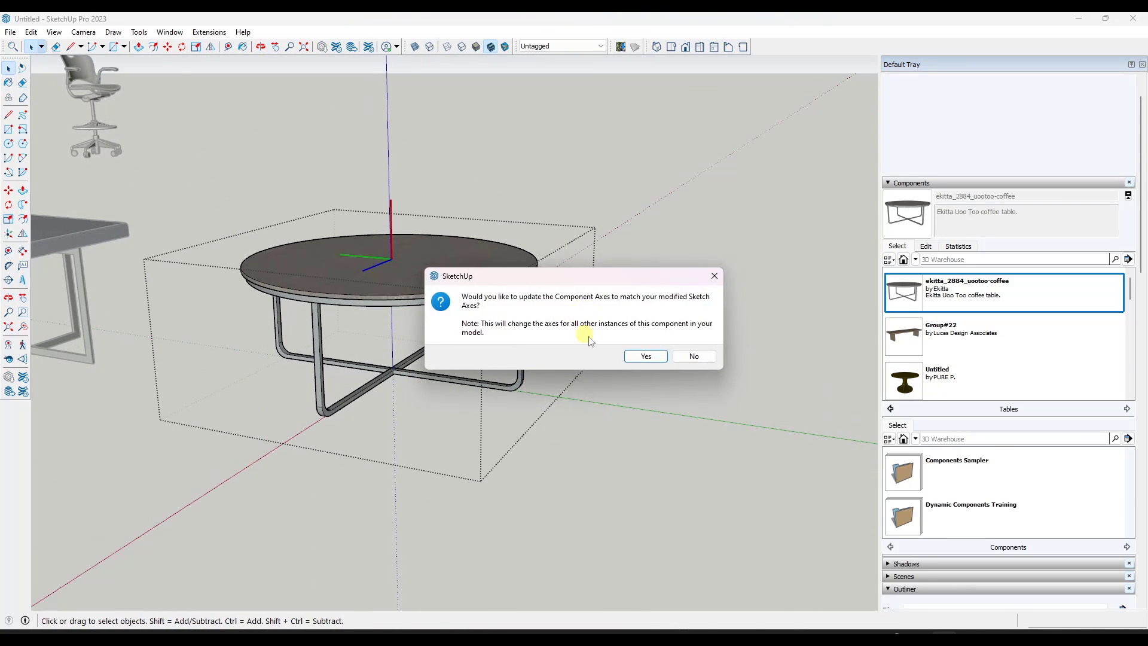
{"action": "right_click", "coordinate": [377, 252]}
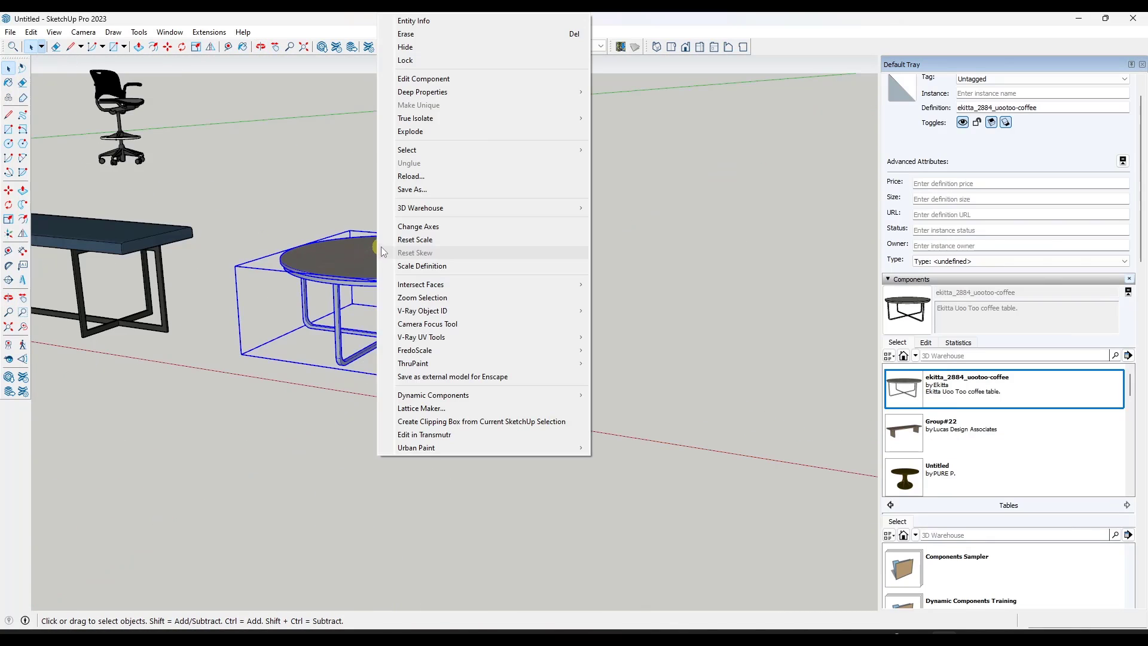
{"action": "left_click", "coordinate": [412, 189]}
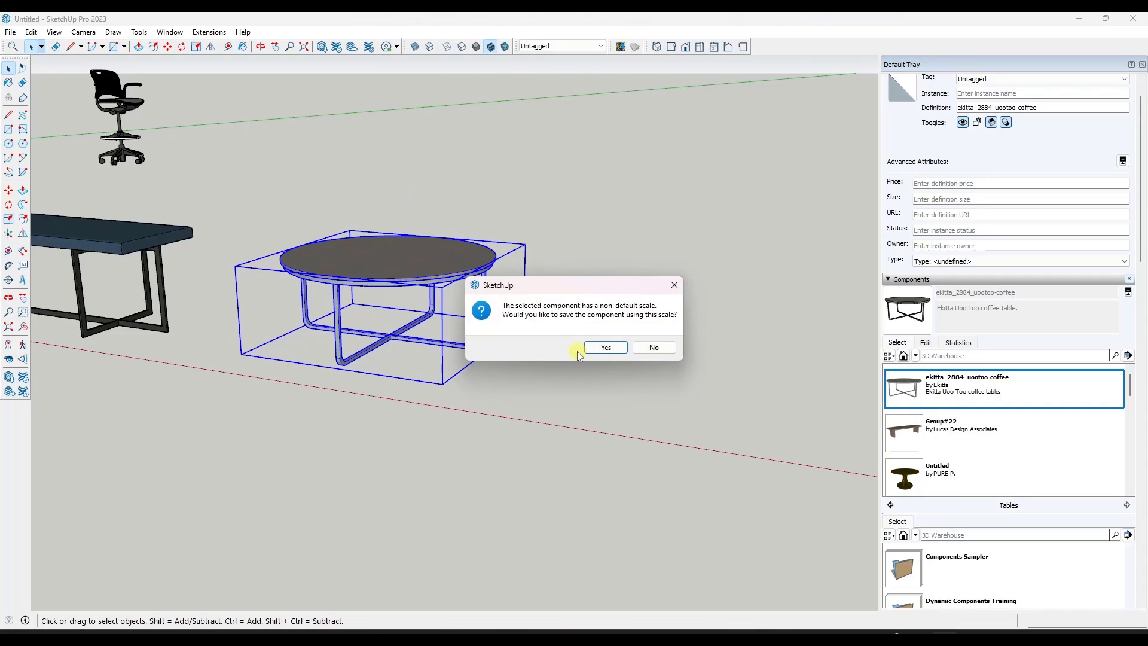
{"action": "left_click", "coordinate": [606, 347]}
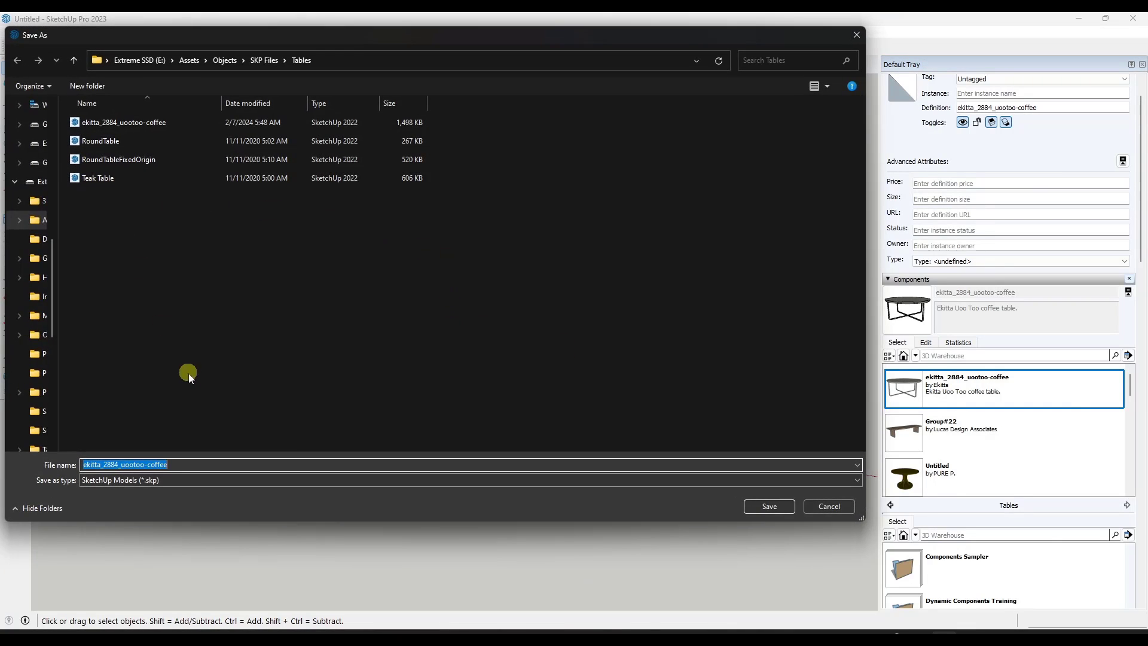
{"action": "left_click", "coordinate": [773, 507]}
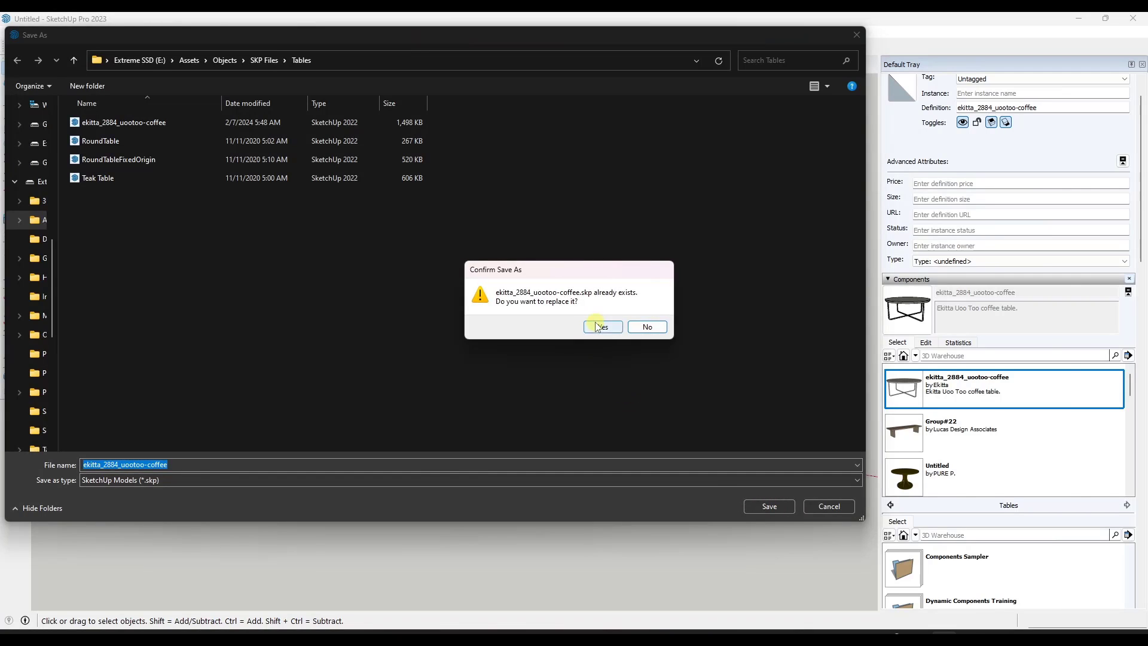
{"action": "left_click", "coordinate": [600, 327]}
- Place a second upright coffee table from Components beside the first one
{"action": "left_click", "coordinate": [951, 389]}
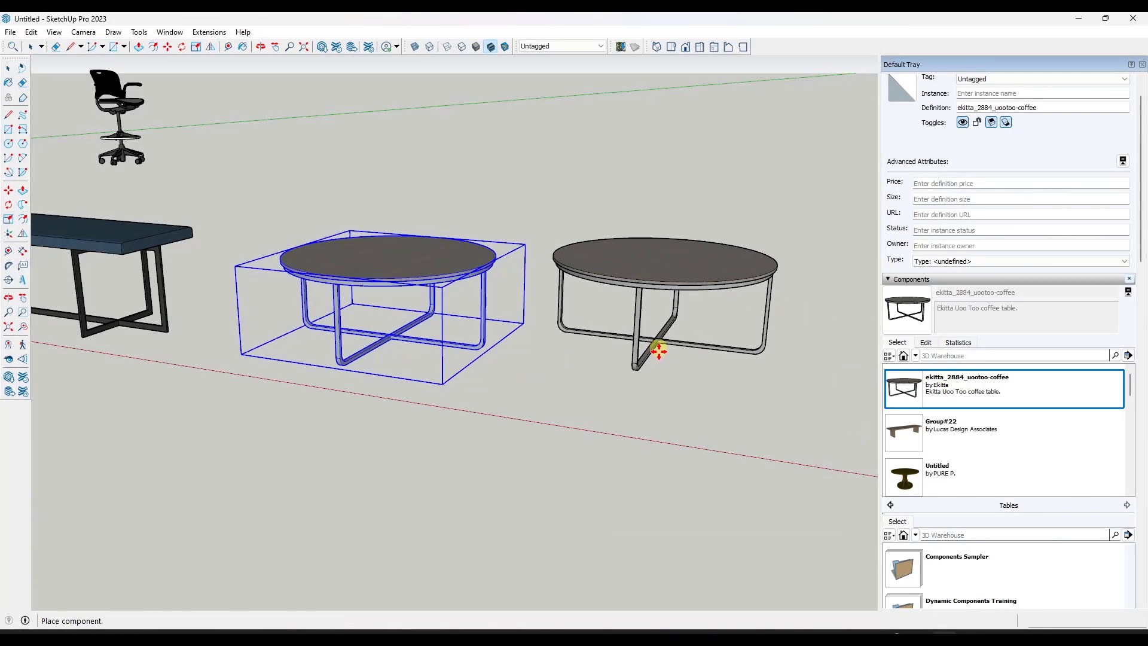
{"action": "left_click", "coordinate": [665, 375]}
{"action": "key", "text": "m"}
{"action": "middle_click_drag", "start_coordinate": [430, 312], "coordinate": [472, 351]}
{"action": "key", "text": "space"}
{"action": "key", "text": "space"}
{"action": "scroll", "coordinate": [637, 399], "scroll_direction": "down", "scroll_amount": 2}
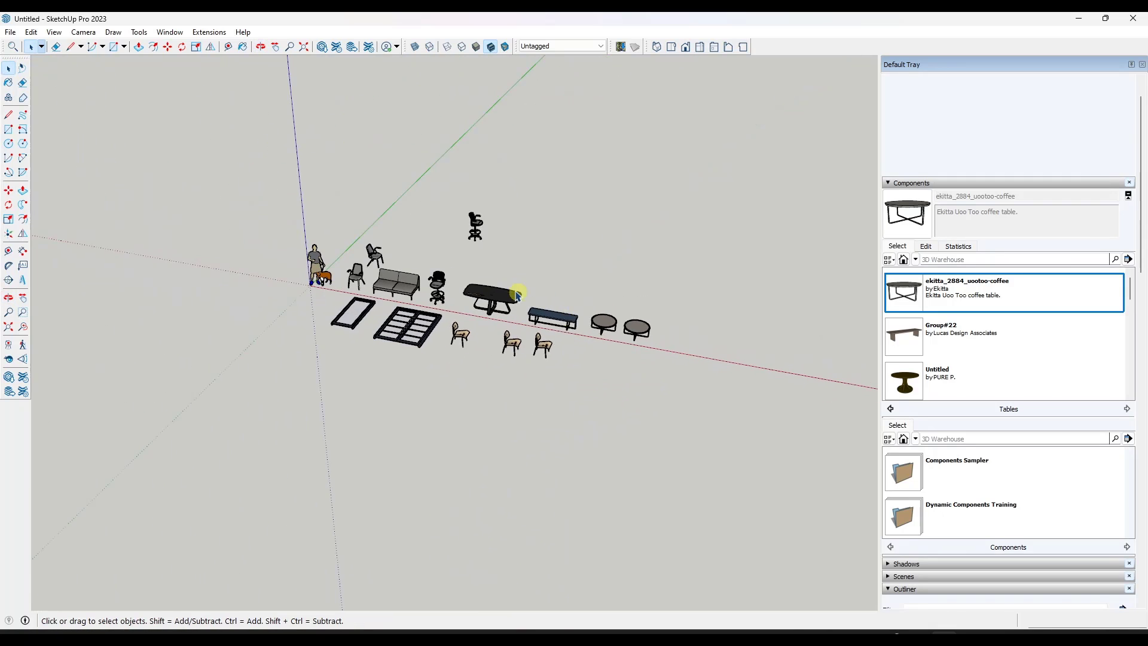
{"action": "scroll", "coordinate": [521, 311], "scroll_direction": "up", "scroll_amount": 3}
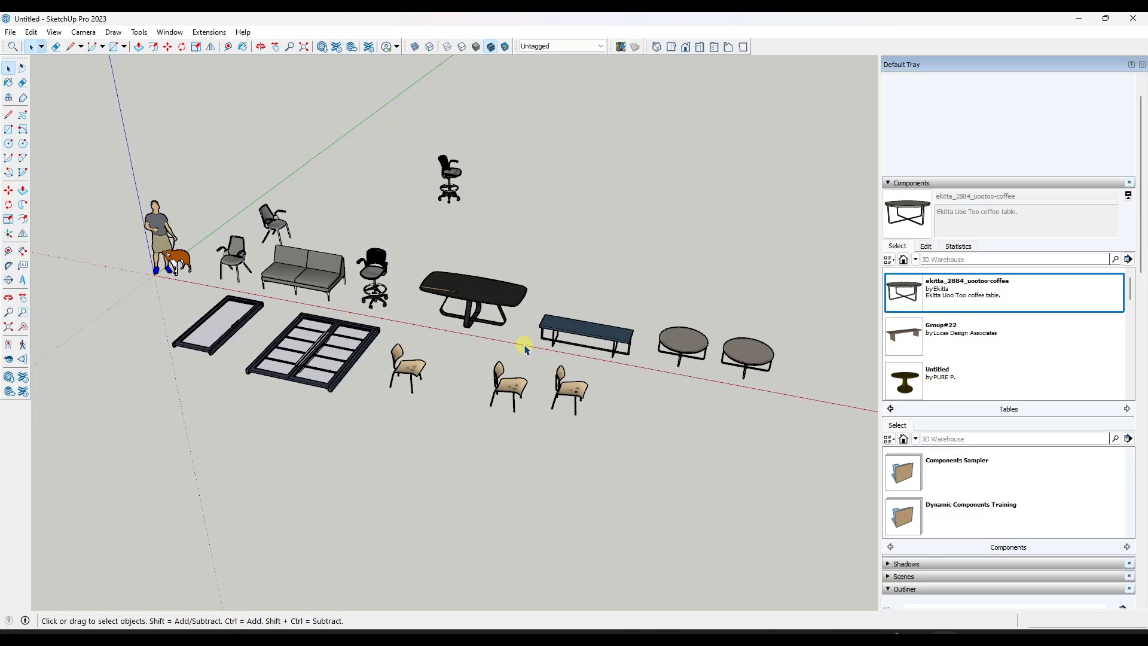
{"action": "middle_click_drag", "start_coordinate": [466, 343], "coordinate": [339, 302]}
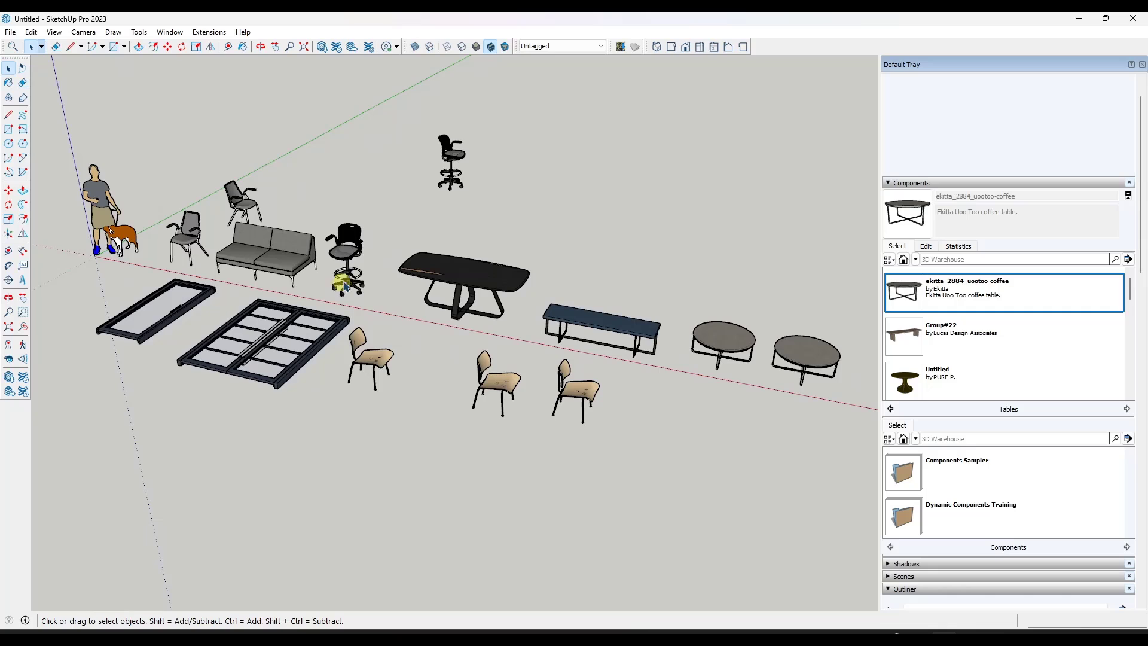
- In 3D Warehouse, create a 'Tables' collection and add Dining Table Alta Corte aamu to it
{"action": "left_click", "coordinate": [322, 47]}
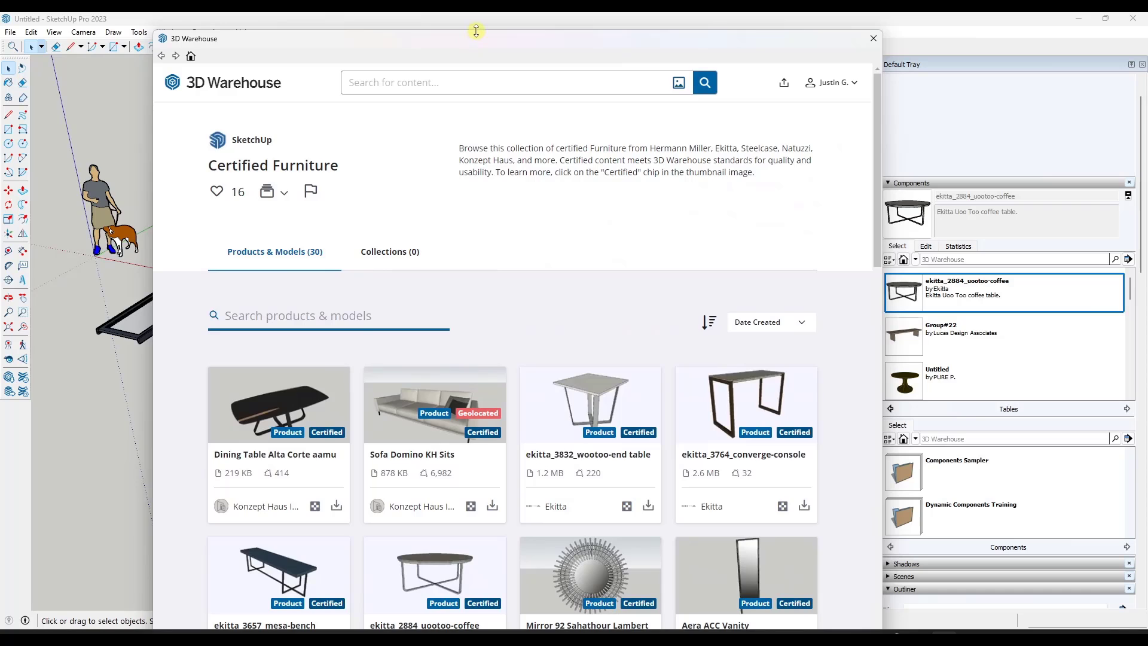
{"action": "left_click_drag", "start_coordinate": [476, 31], "coordinate": [483, 81]}
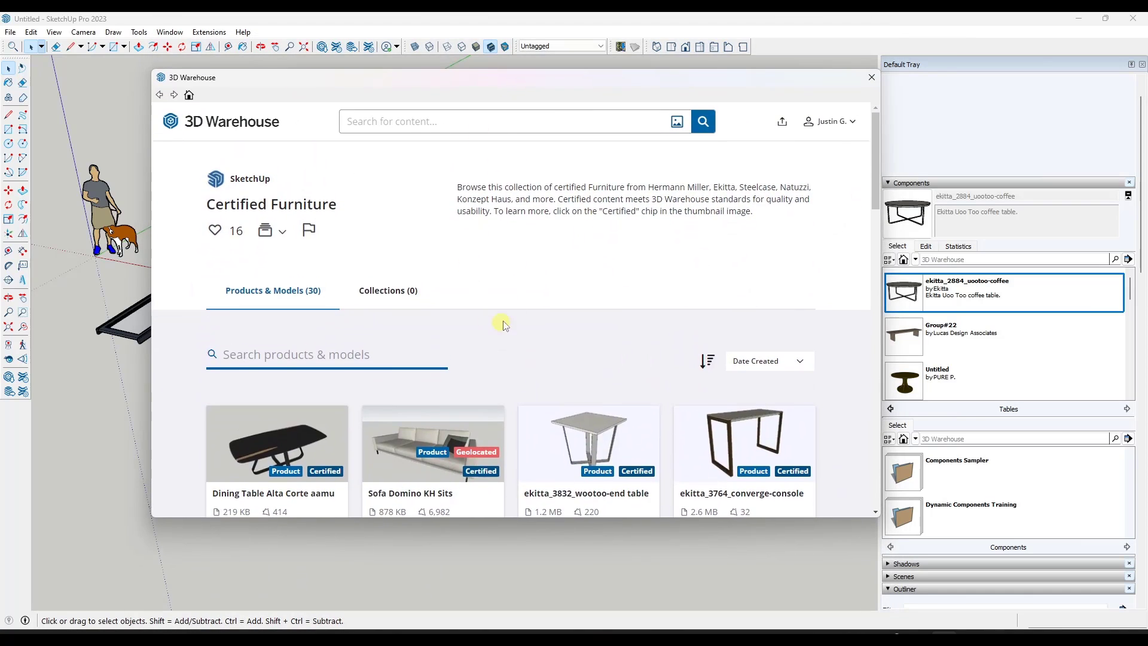
{"action": "scroll", "coordinate": [504, 325], "scroll_direction": "down", "scroll_amount": 2}
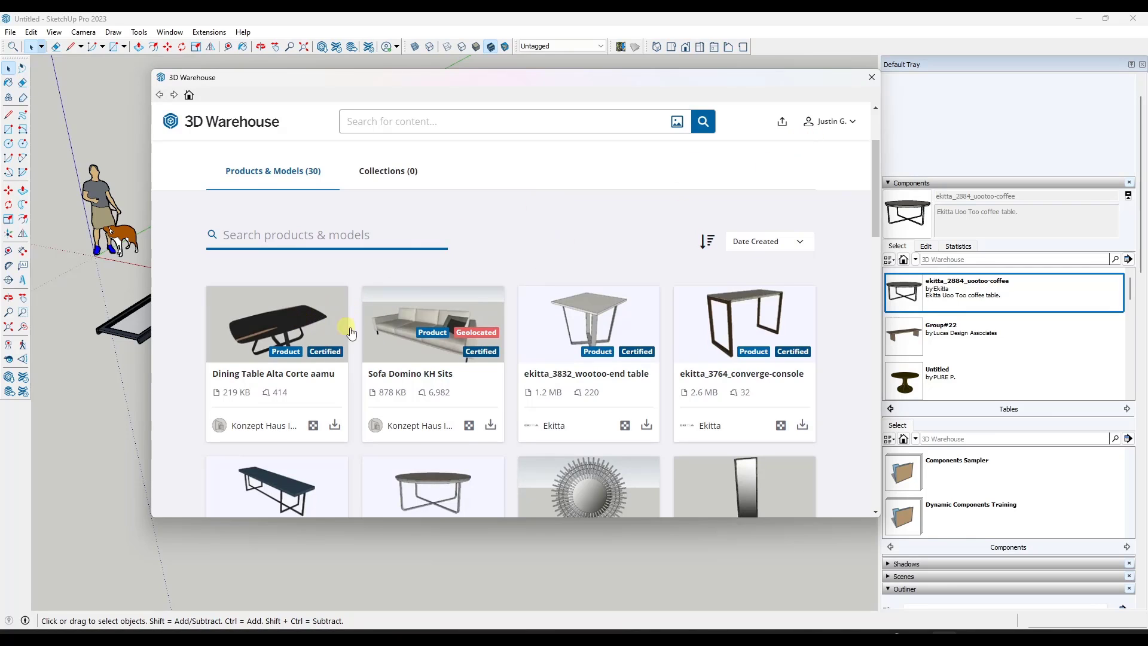
{"action": "left_click", "coordinate": [275, 319]}
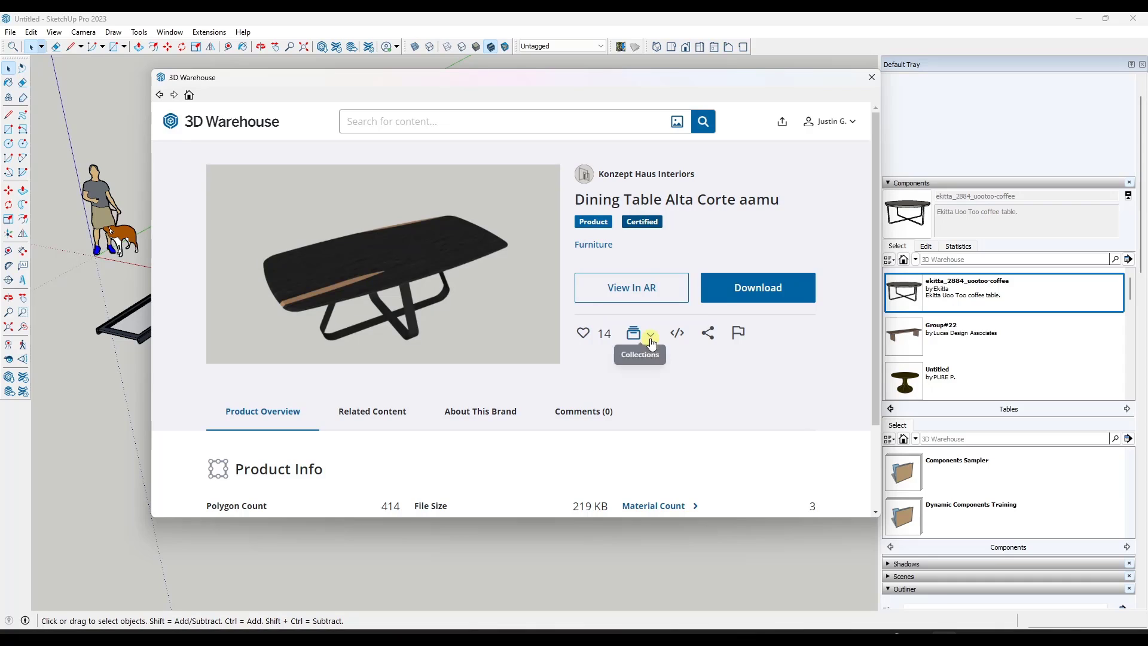
{"action": "left_click", "coordinate": [651, 340]}
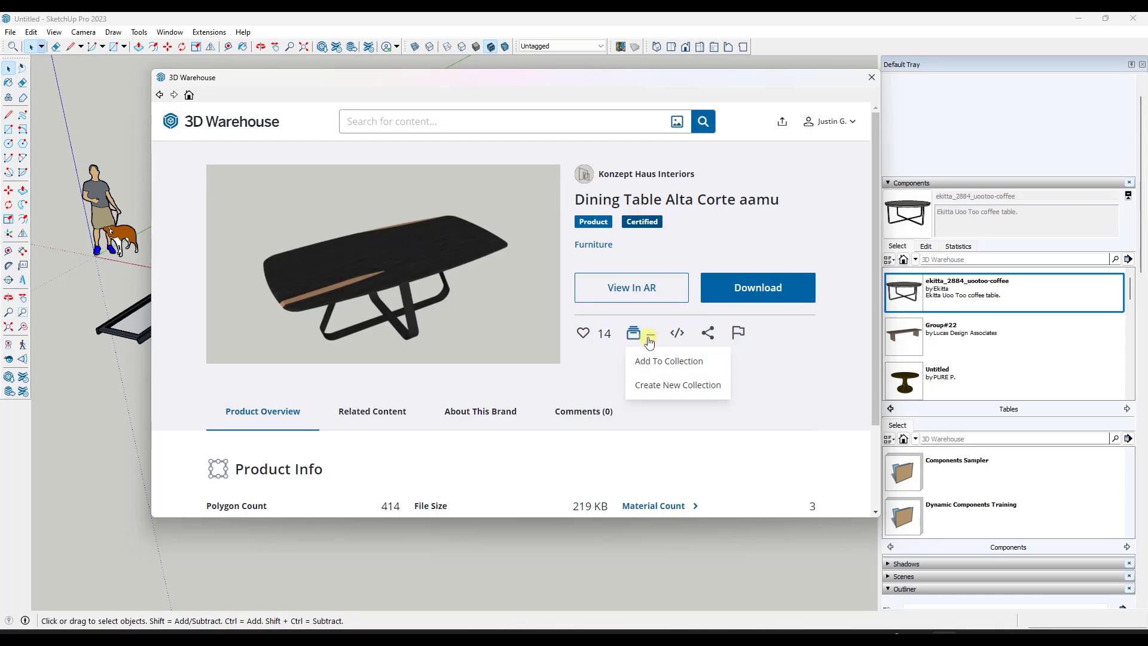
{"action": "left_click", "coordinate": [651, 385]}
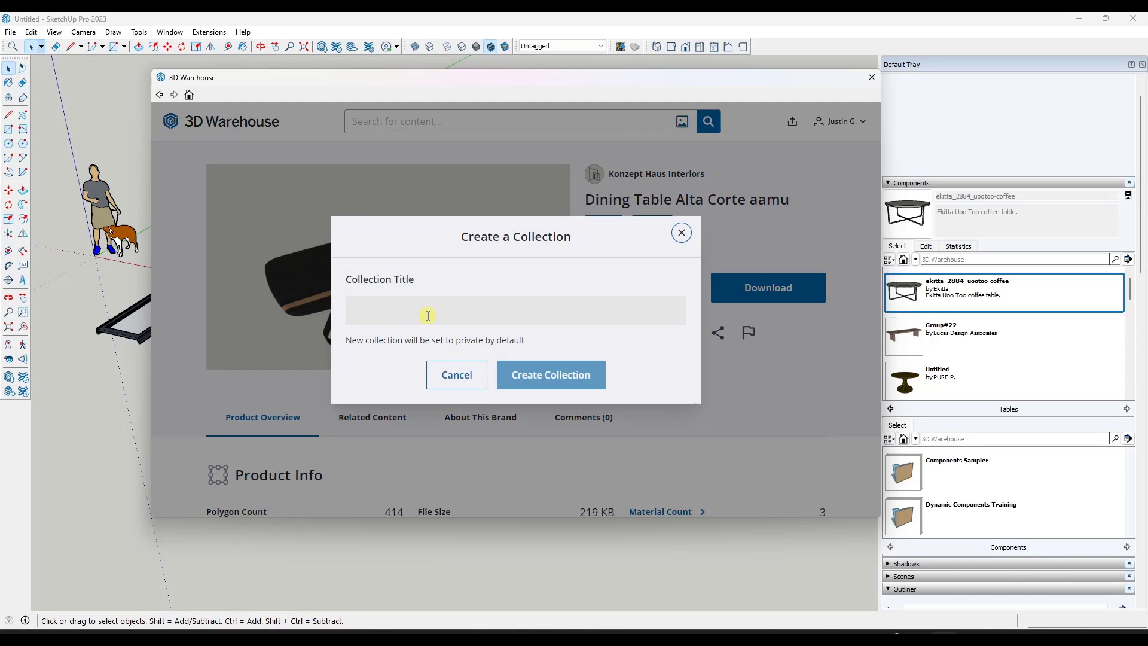
{"action": "type", "text": "Tba"}
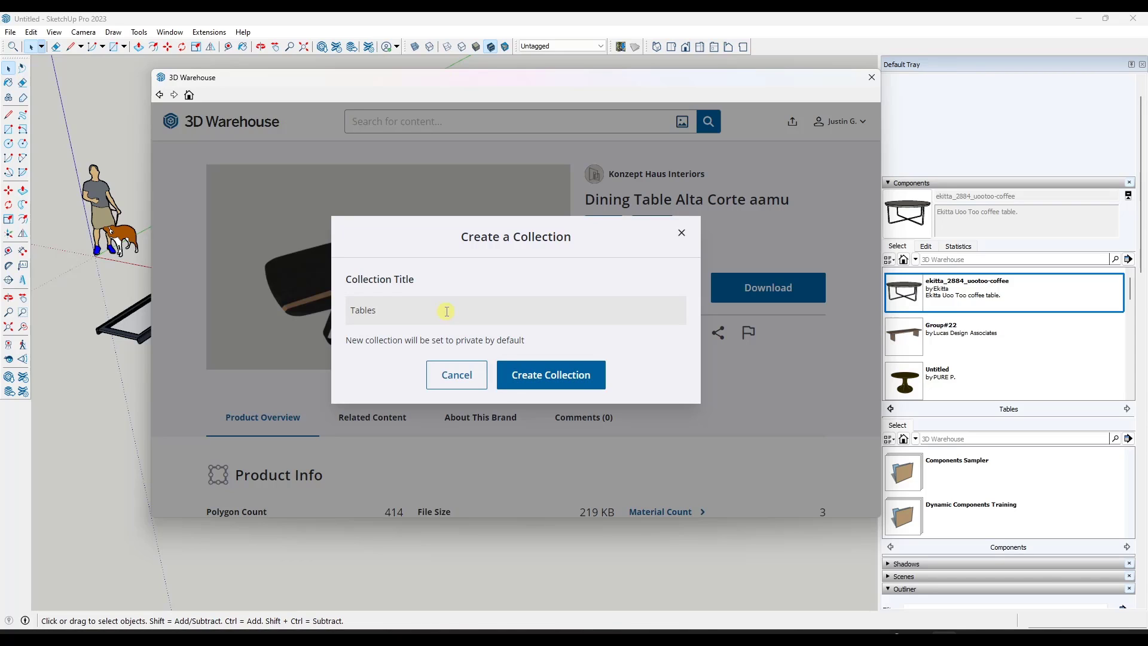
{"action": "left_click", "coordinate": [505, 375]}
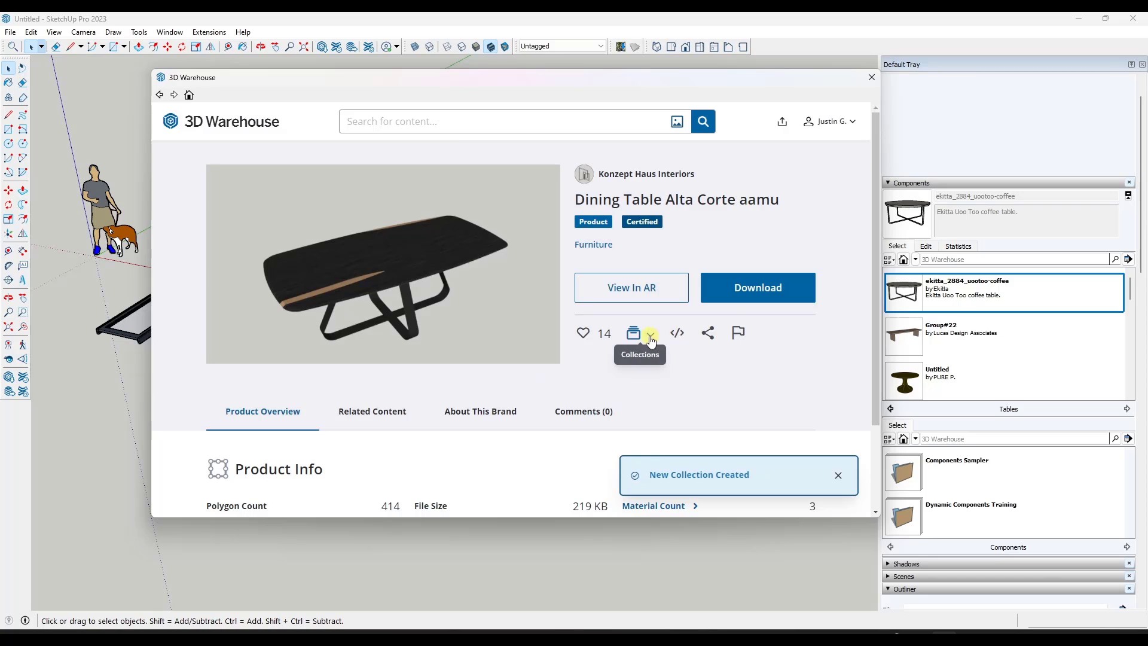
{"action": "left_click", "coordinate": [637, 340]}
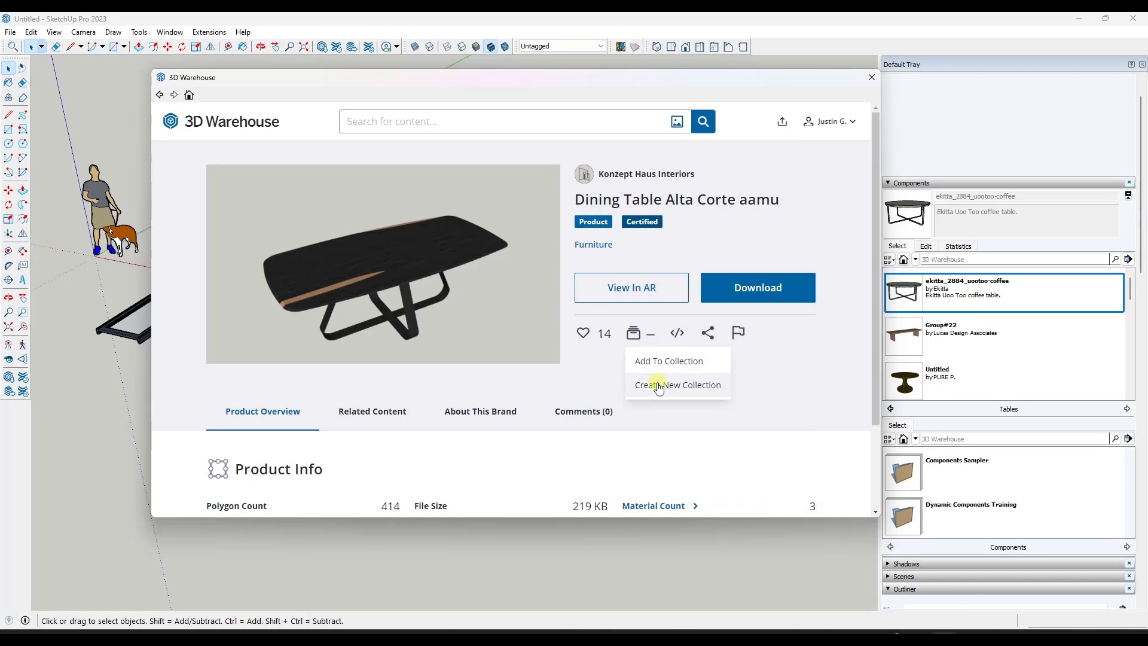
{"action": "left_click", "coordinate": [654, 359]}
{"action": "left_click", "coordinate": [432, 235]}
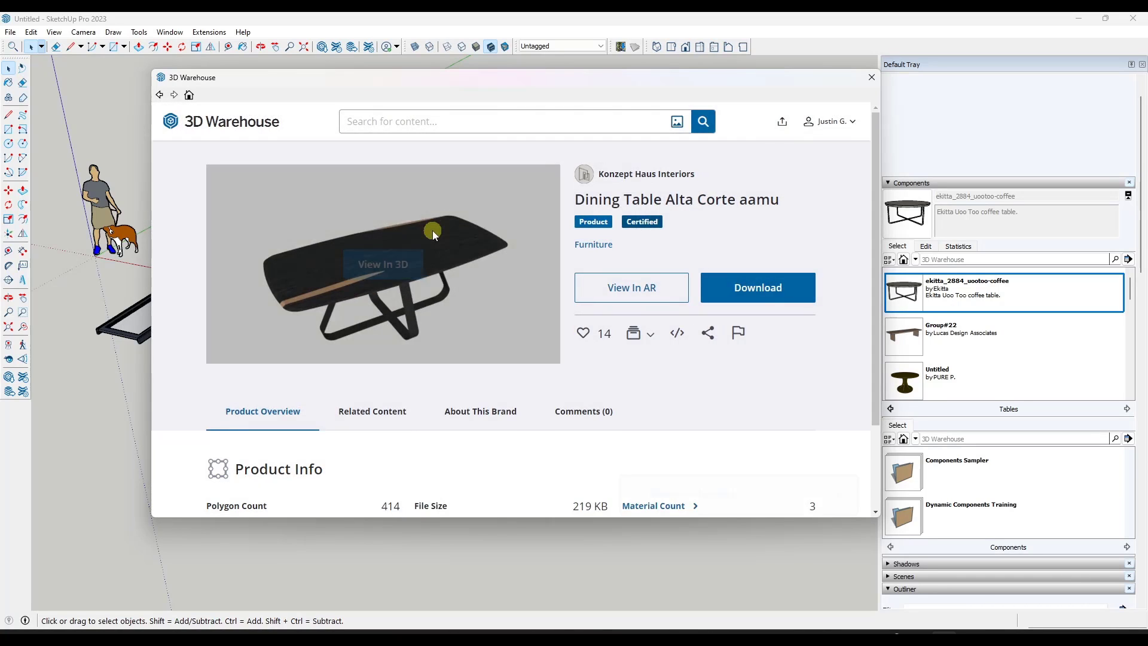
- Add ekitta_3832_wootoo-end table from Certified Furniture to the Tables collection
{"action": "scroll", "coordinate": [652, 334], "scroll_direction": "down", "scroll_amount": 2}
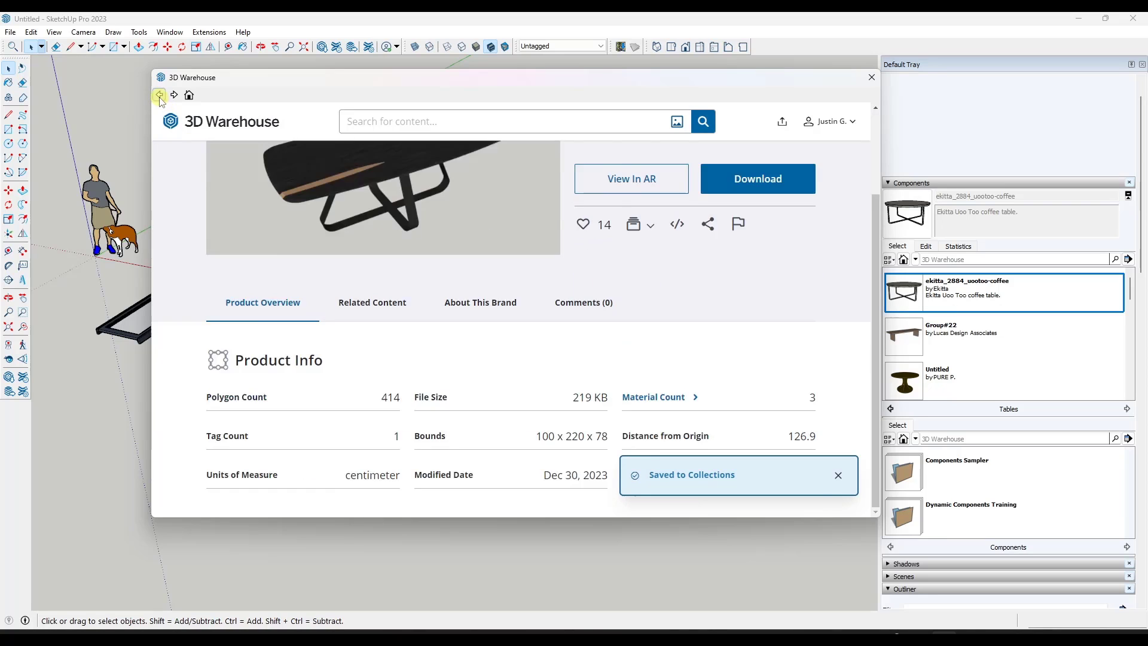
{"action": "left_click", "coordinate": [402, 326]}
{"action": "scroll", "coordinate": [466, 305], "scroll_direction": "down", "scroll_amount": 1}
{"action": "scroll", "coordinate": [466, 305], "scroll_direction": "down", "scroll_amount": 2}
{"action": "left_click", "coordinate": [615, 266]}
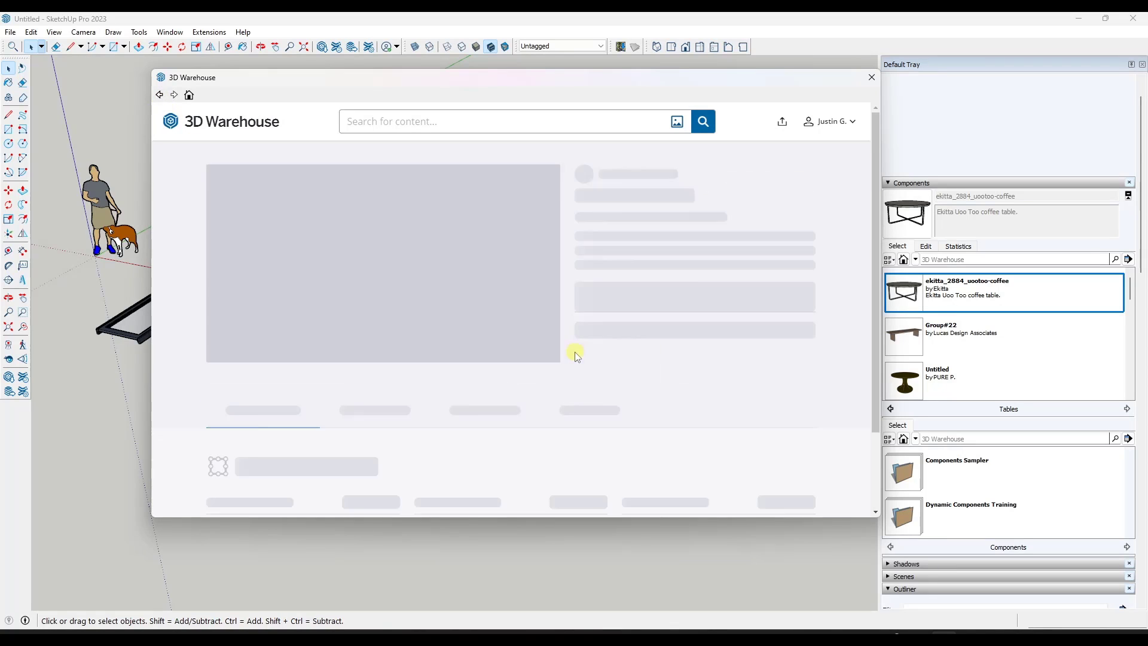
{"action": "left_click", "coordinate": [638, 351]}
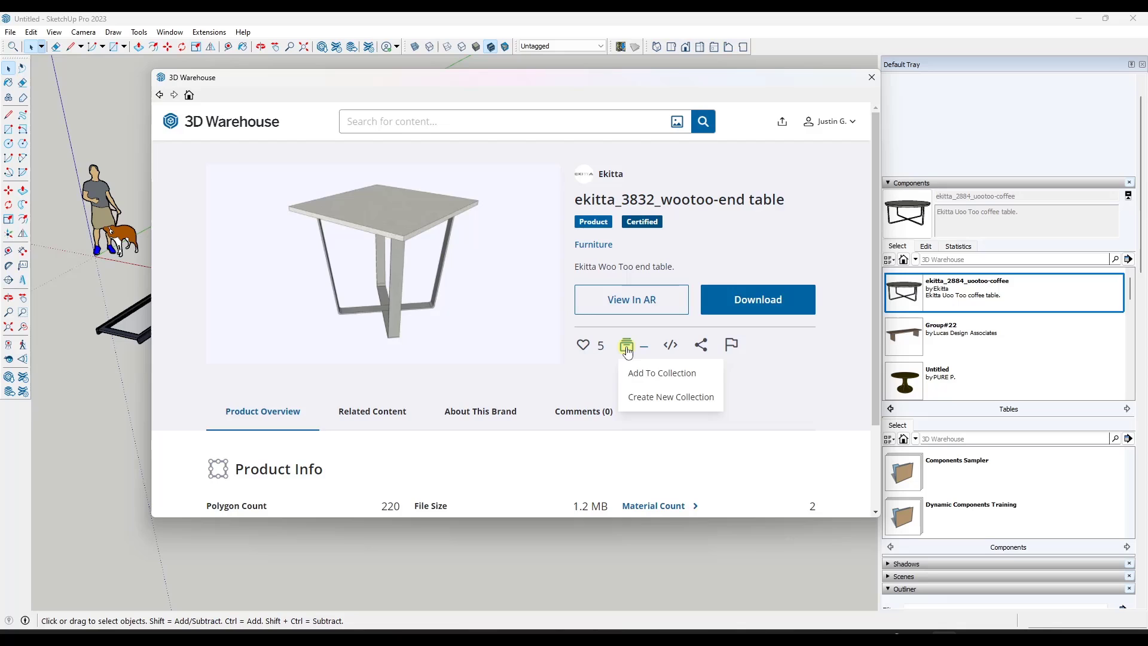
{"action": "left_click", "coordinate": [644, 373]}
{"action": "left_click", "coordinate": [382, 238]}
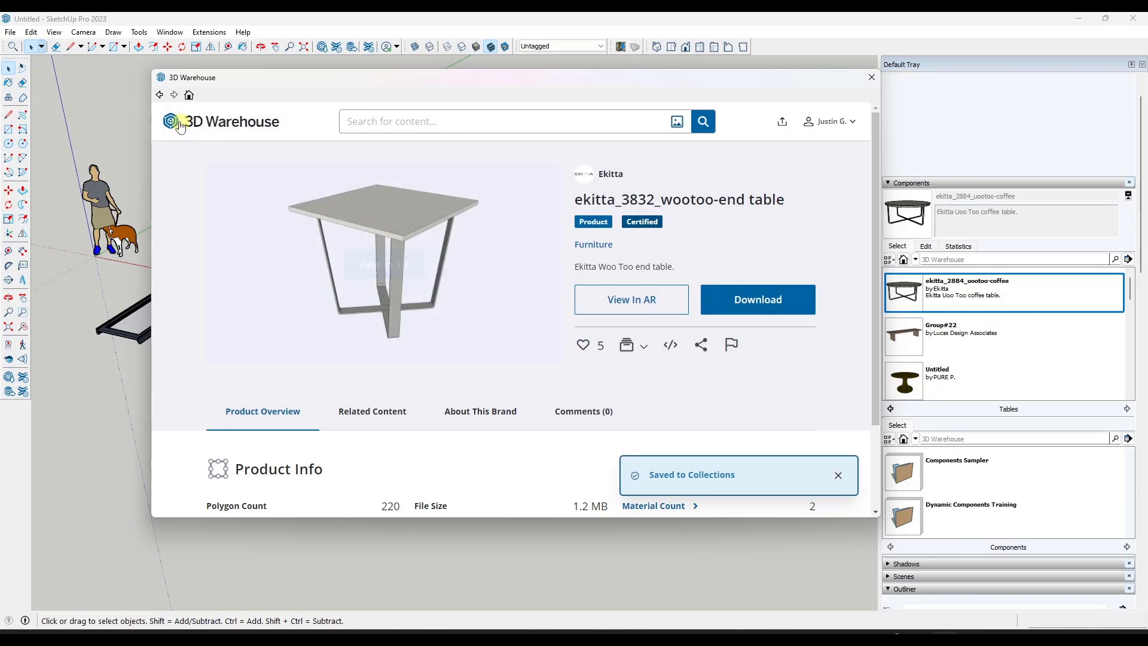
- Add ekitta_3764_converge-console to the Tables collection
{"action": "scroll", "coordinate": [478, 299], "scroll_direction": "down", "scroll_amount": 3}
{"action": "left_click", "coordinate": [537, 360]}
{"action": "scroll", "coordinate": [537, 361], "scroll_direction": "down", "scroll_amount": 3}
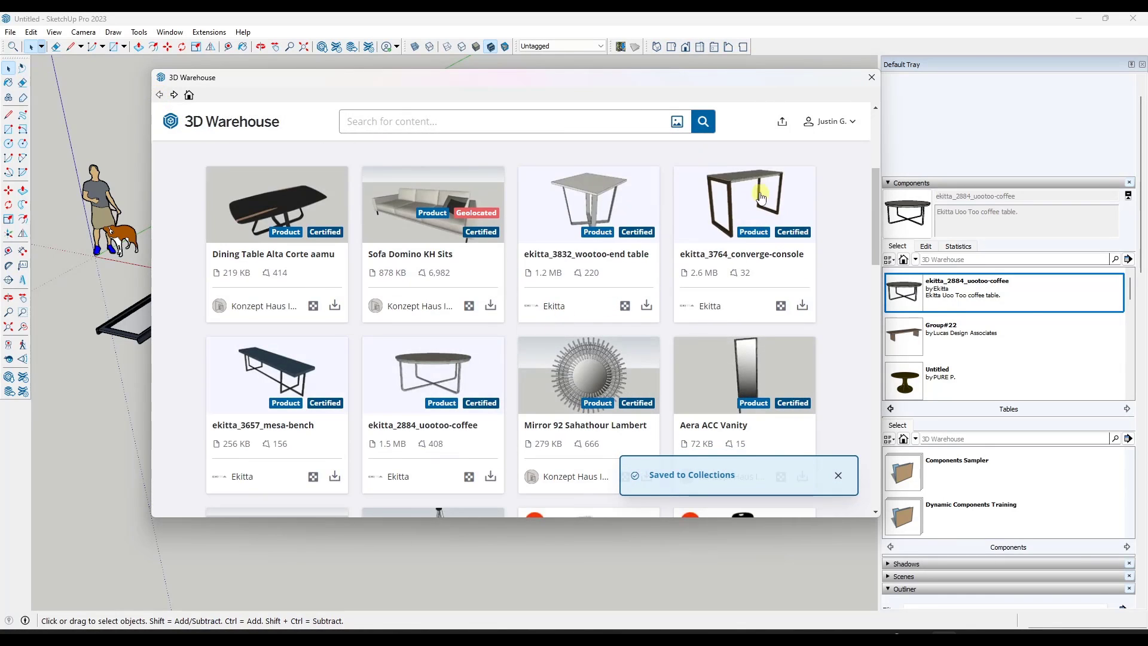
{"action": "left_click", "coordinate": [745, 239]}
{"action": "left_click", "coordinate": [627, 345]}
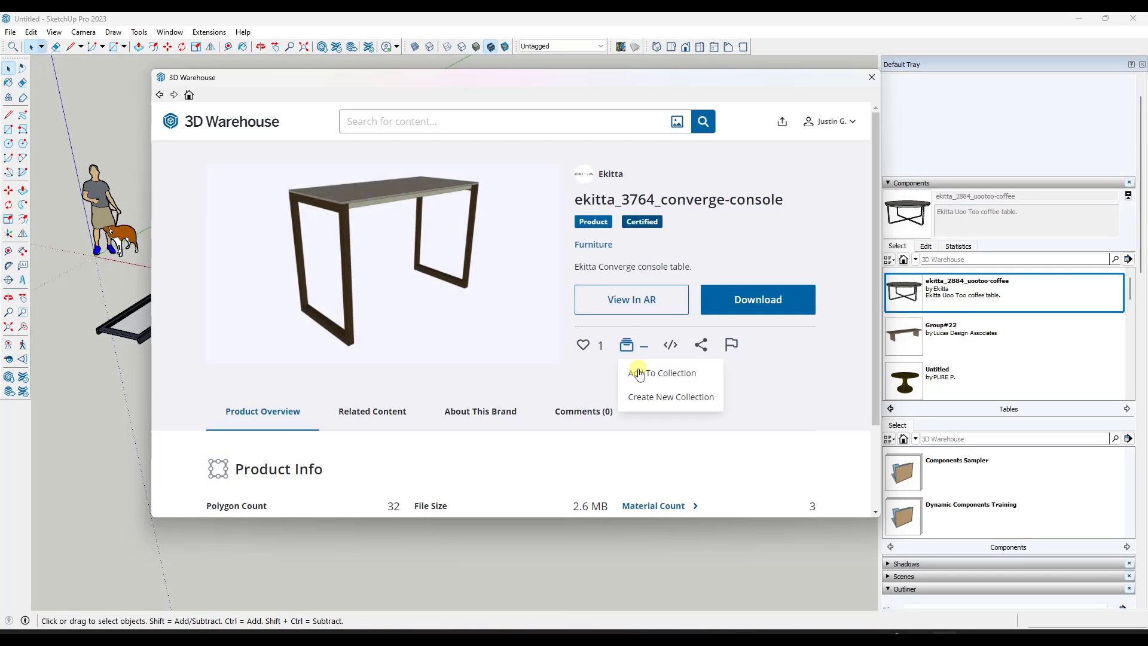
{"action": "left_click", "coordinate": [657, 372]}
{"action": "left_click", "coordinate": [371, 239]}
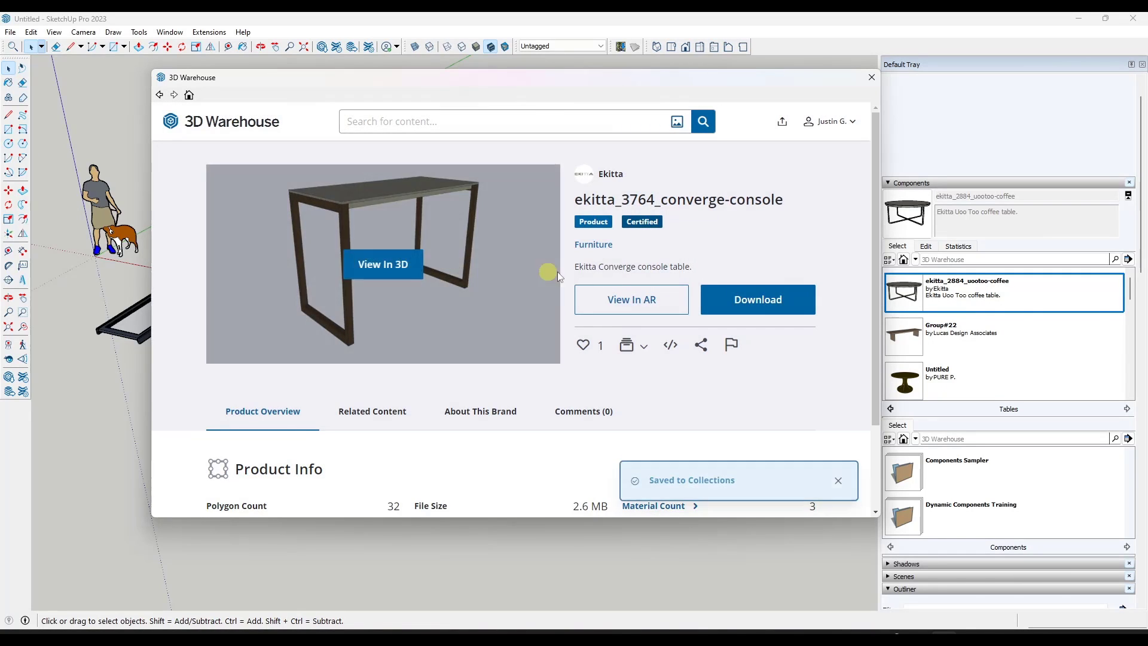
{"action": "scroll", "coordinate": [630, 310], "scroll_direction": "down", "scroll_amount": 3}
{"action": "scroll", "coordinate": [478, 223], "scroll_direction": "up", "scroll_amount": 3}
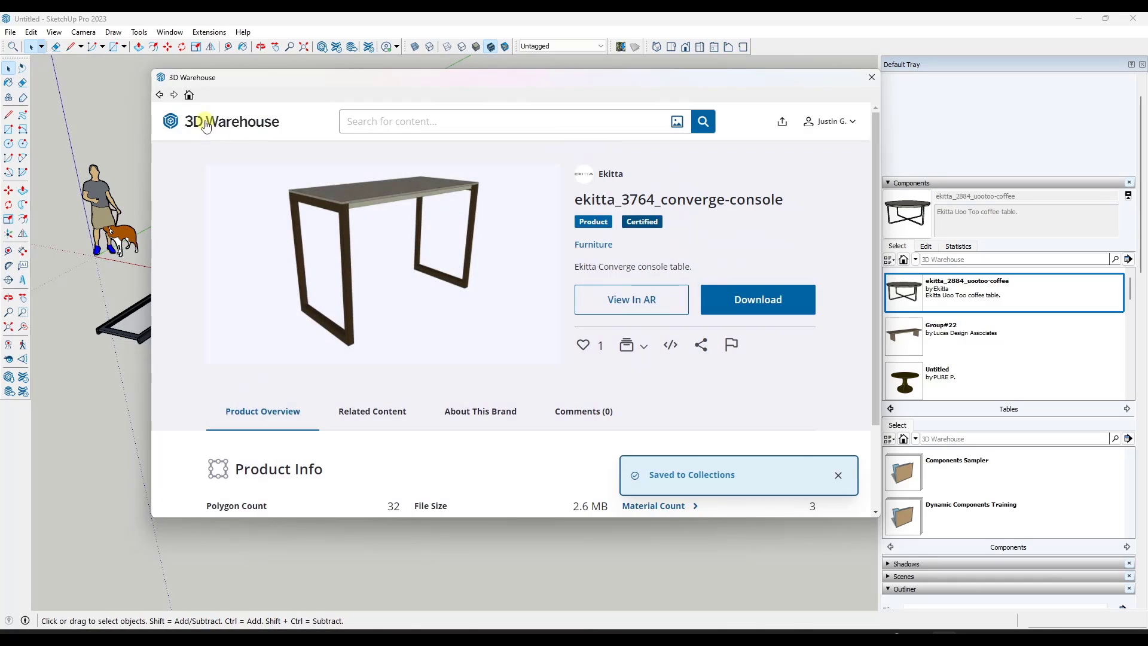
{"action": "left_click", "coordinate": [829, 126]}
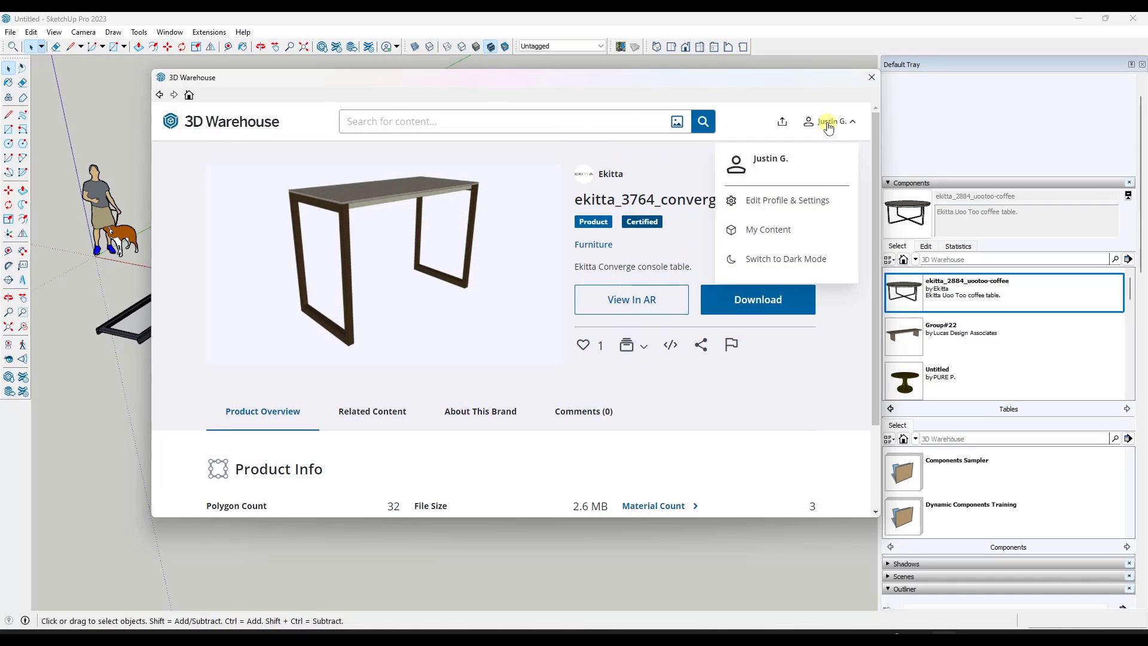
{"action": "left_click", "coordinate": [770, 236]}
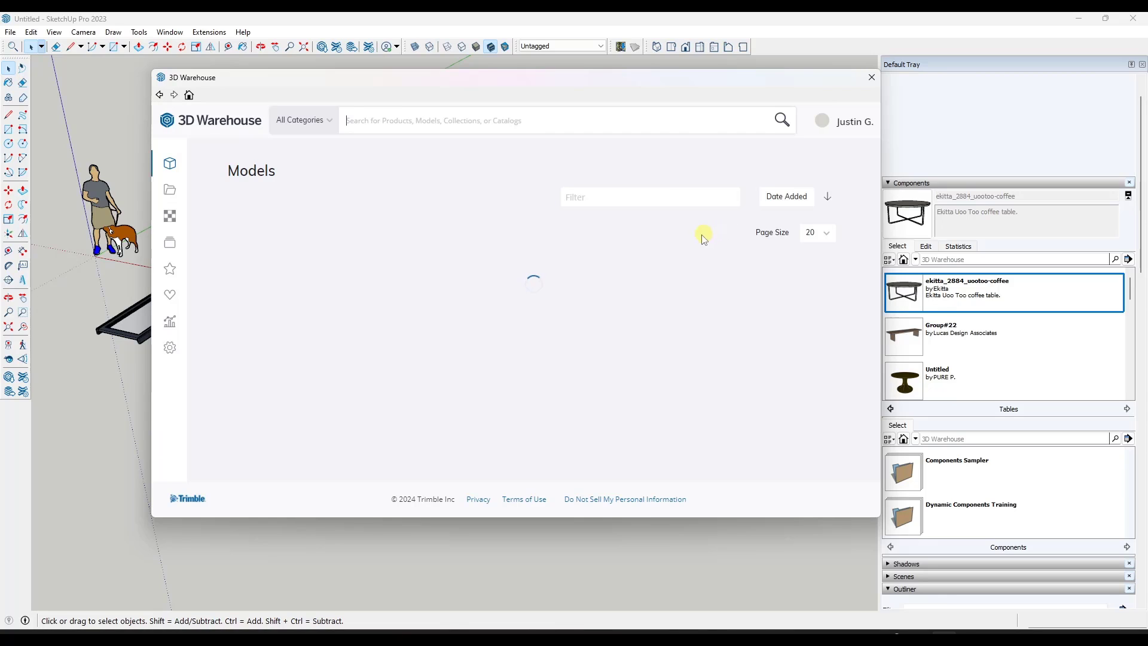
{"action": "left_click", "coordinate": [171, 192]}
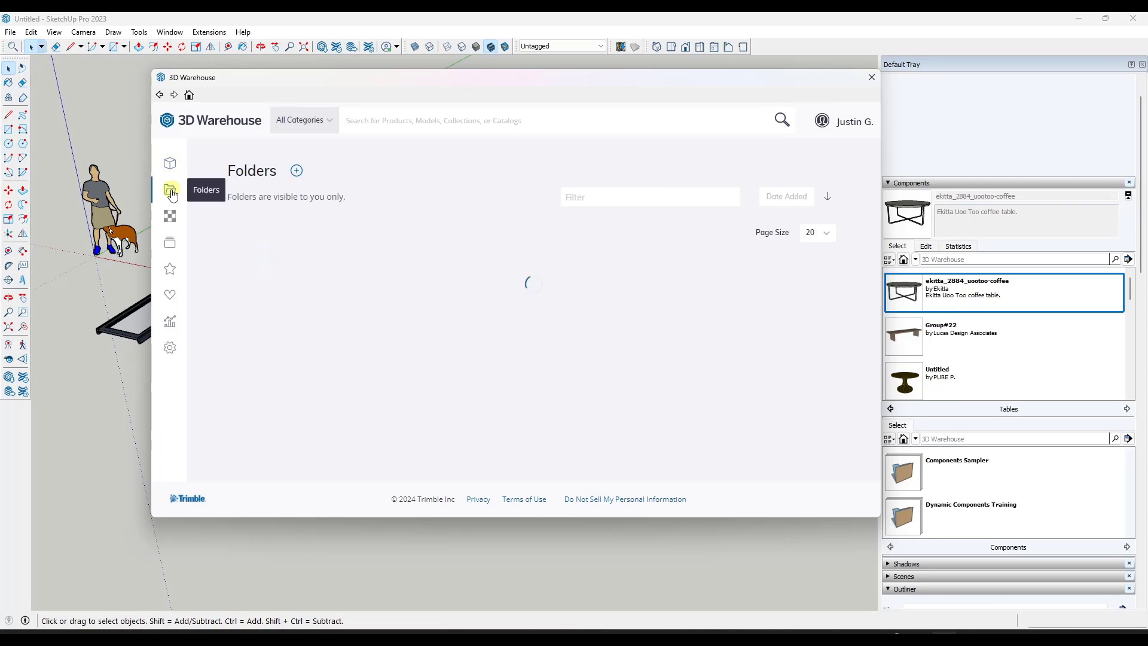
{"action": "left_click", "coordinate": [169, 245]}
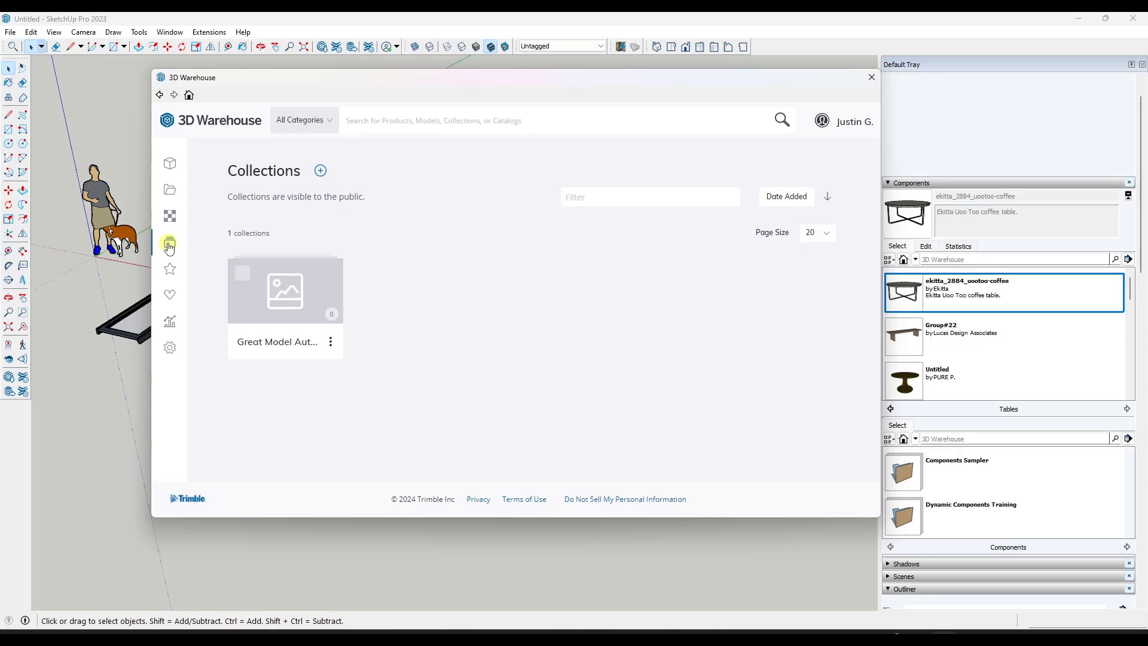
{"action": "left_click", "coordinate": [168, 194]}
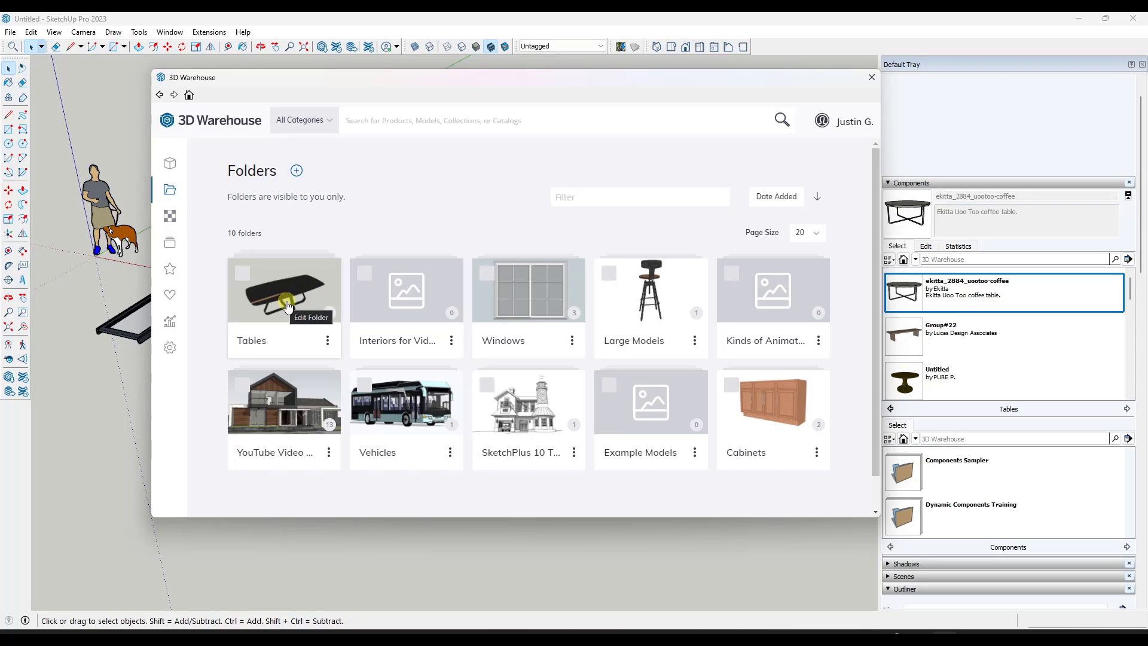
{"action": "left_click", "coordinate": [170, 244]}
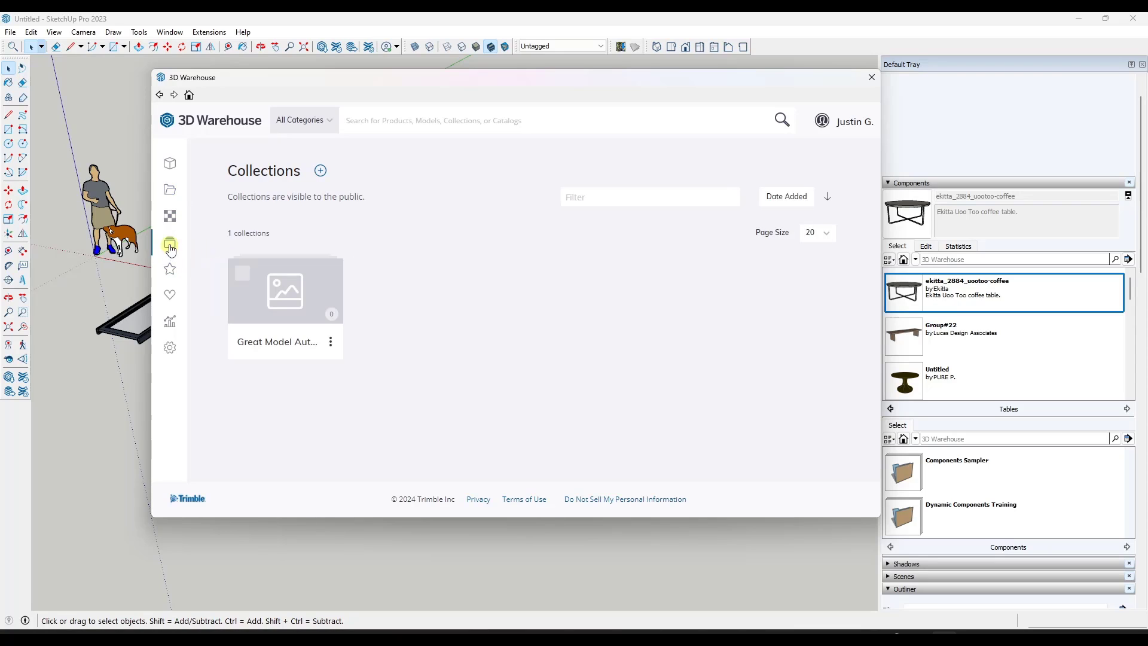
{"action": "left_click", "coordinate": [171, 192]}
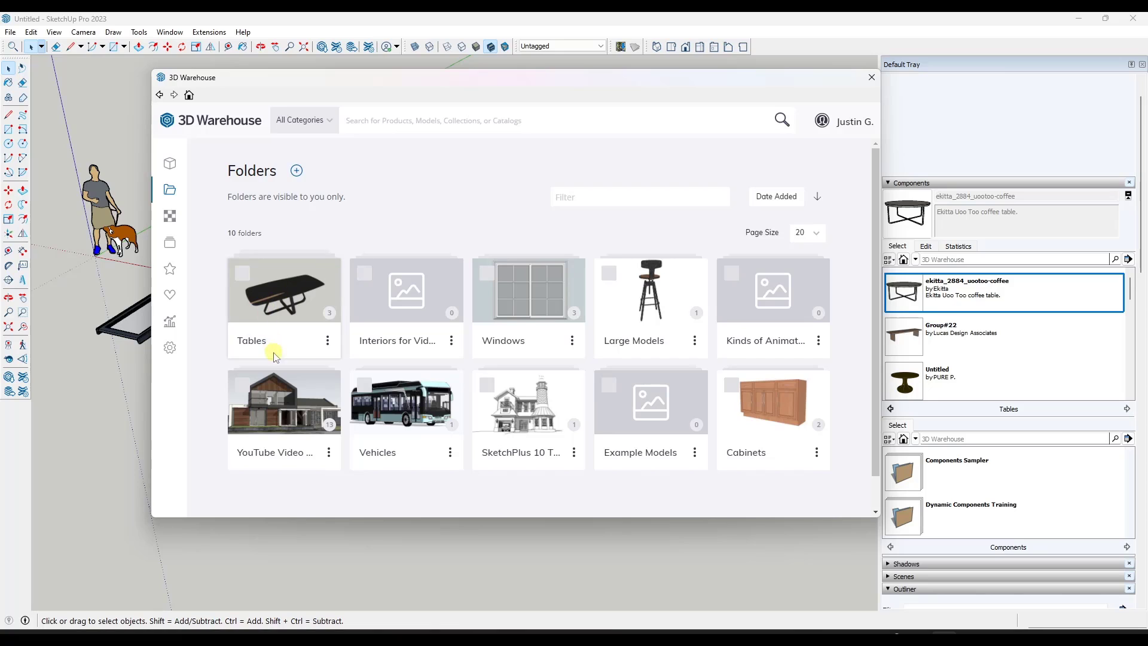
{"action": "left_click", "coordinate": [294, 319]}
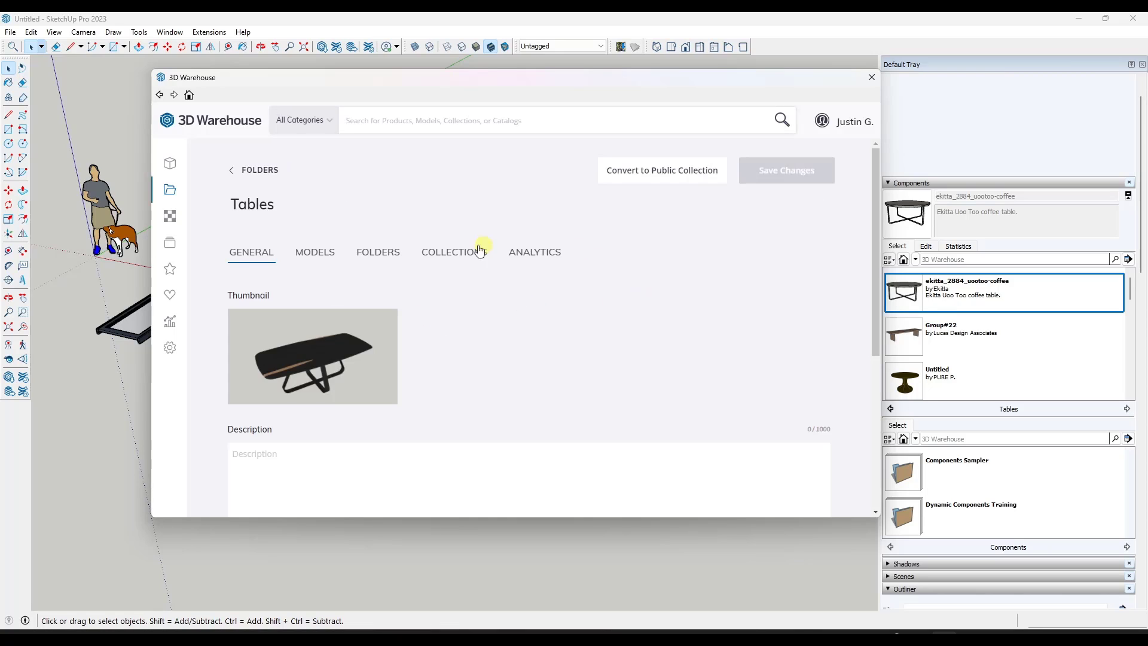
{"action": "left_click", "coordinate": [322, 253]}
{"action": "scroll", "coordinate": [413, 353], "scroll_direction": "down", "scroll_amount": 1}
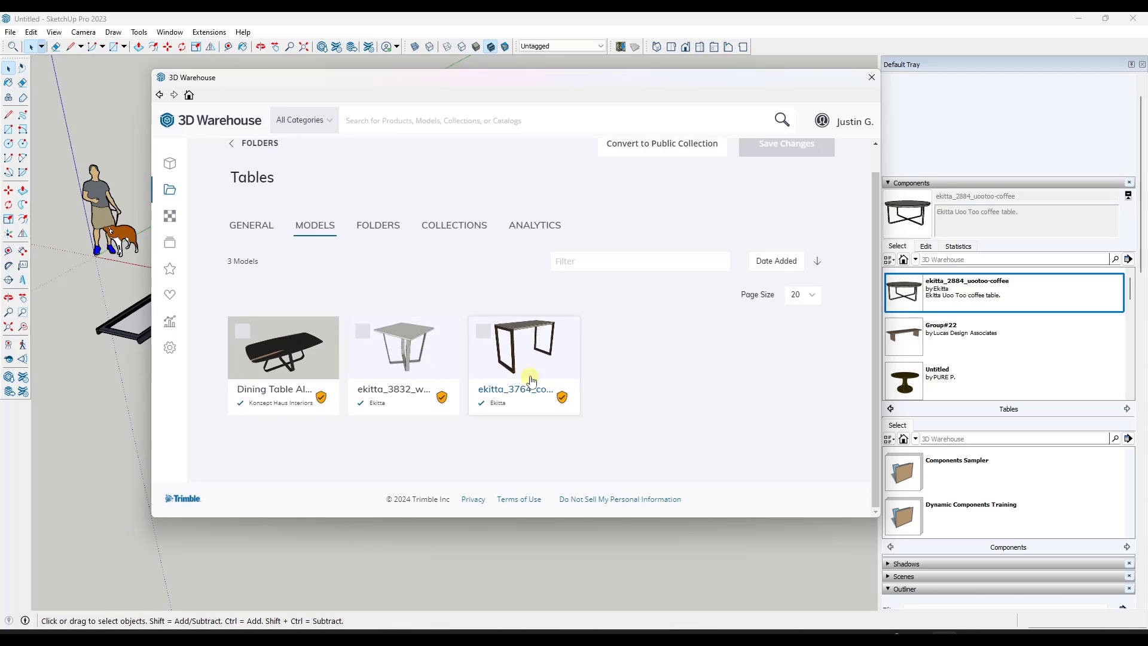
{"action": "left_click", "coordinate": [529, 354]}
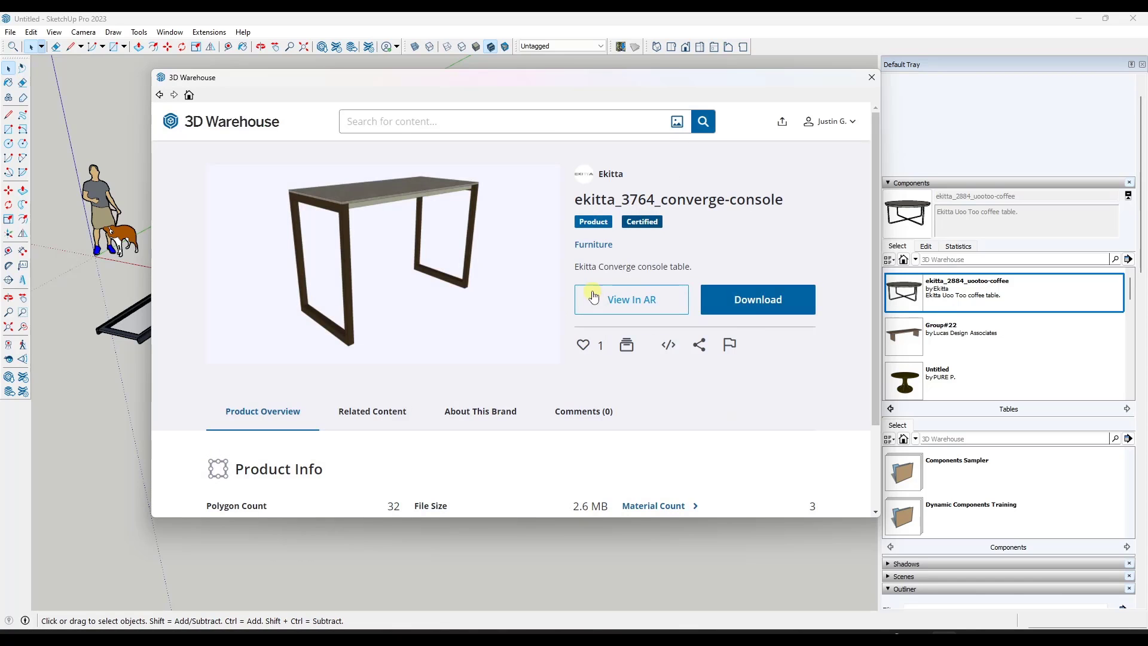
- Download ekitta_3764_converge-console into the model in front of the glass panels, then reopen its page
{"action": "left_click", "coordinate": [720, 304]}
{"action": "left_click", "coordinate": [480, 315]}
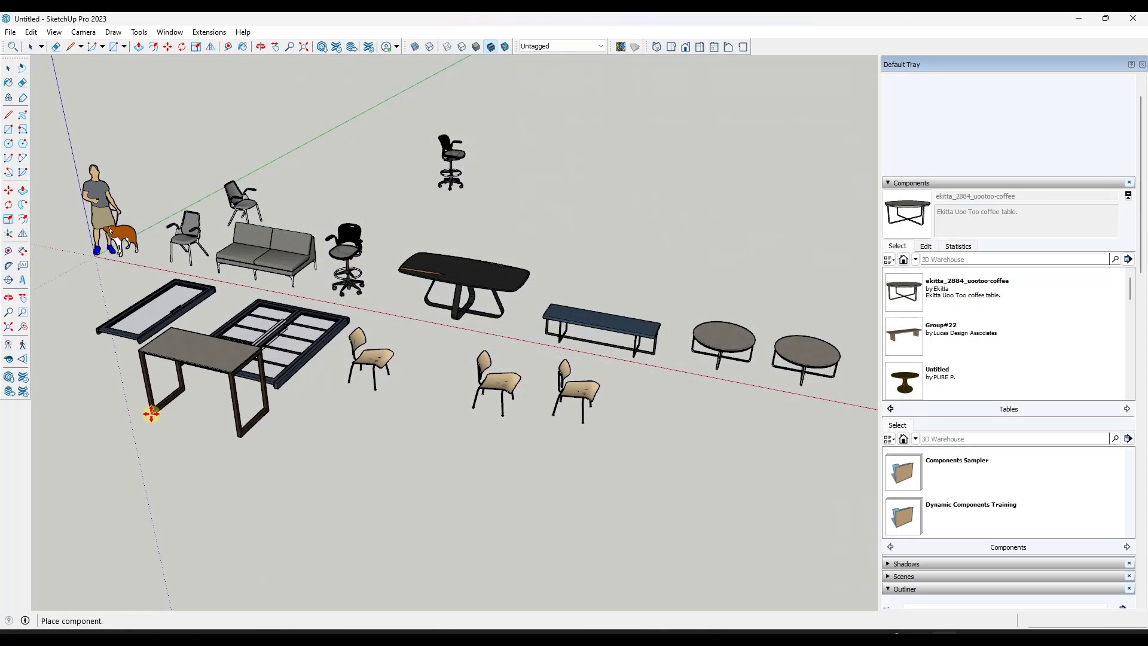
{"action": "left_click", "coordinate": [171, 455]}
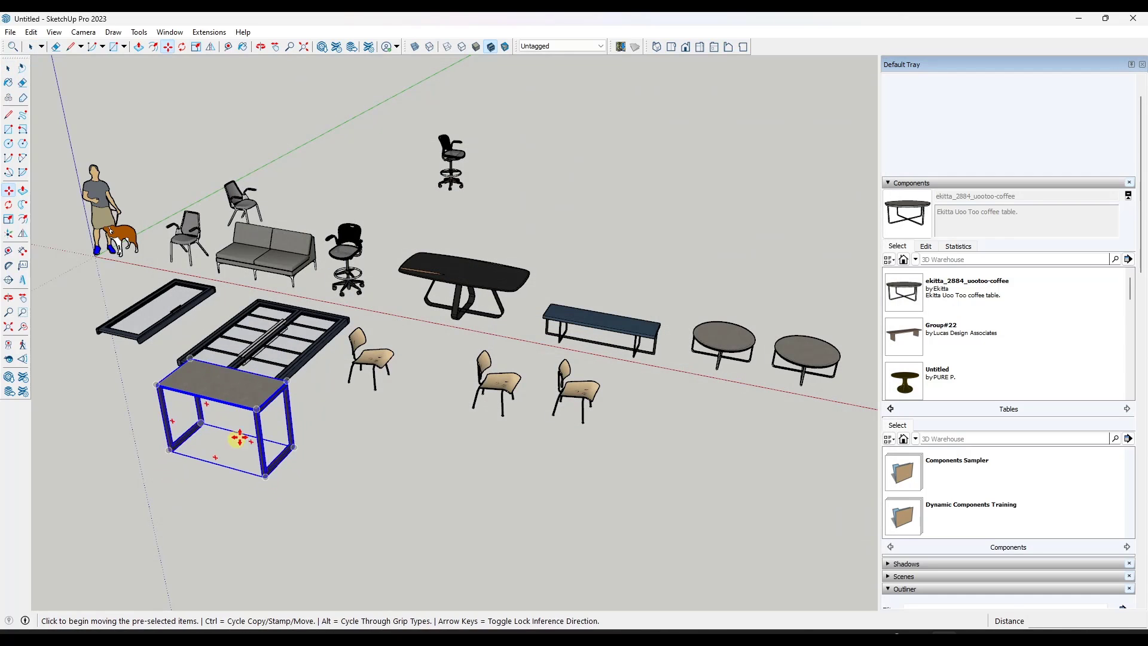
{"action": "scroll", "coordinate": [275, 391], "scroll_direction": "down", "scroll_amount": 3}
{"action": "middle_click_drag", "start_coordinate": [275, 391], "coordinate": [280, 372]}
{"action": "scroll", "coordinate": [281, 372], "scroll_direction": "up", "scroll_amount": 4}
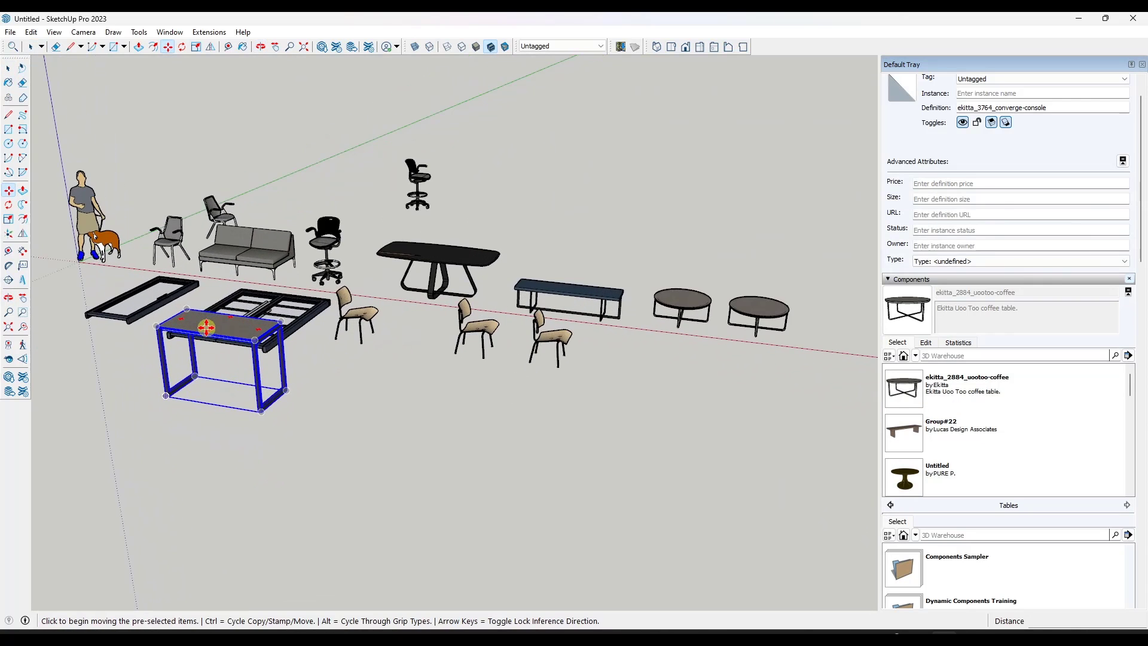
{"action": "middle_click_drag", "start_coordinate": [239, 335], "coordinate": [305, 338]}
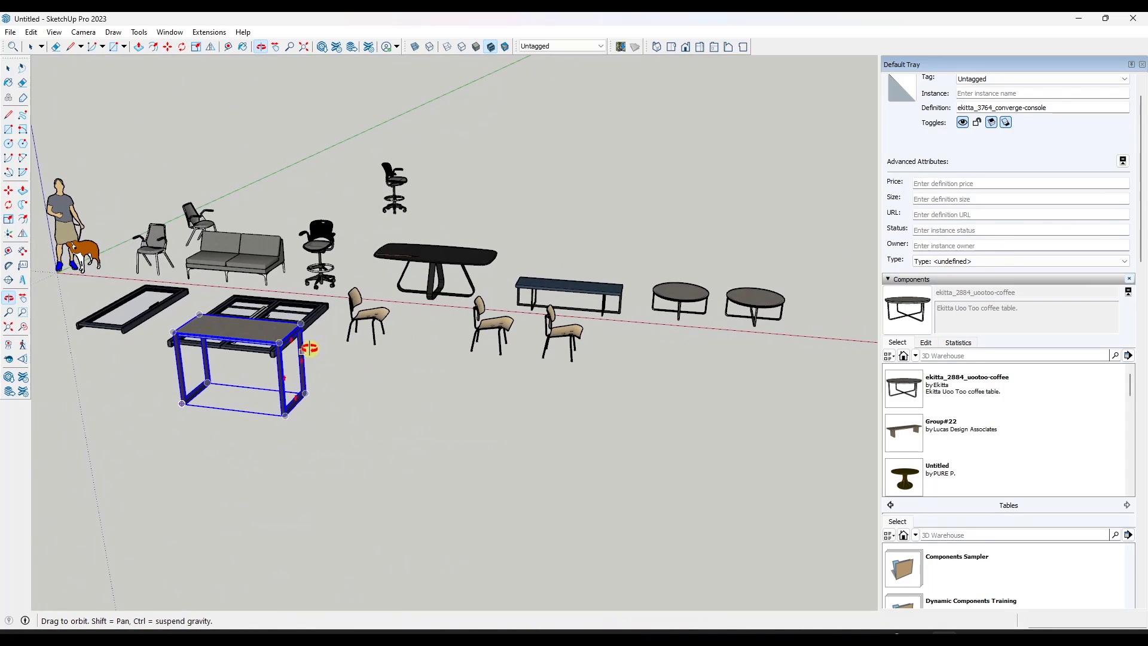
{"action": "left_click", "coordinate": [323, 47]}
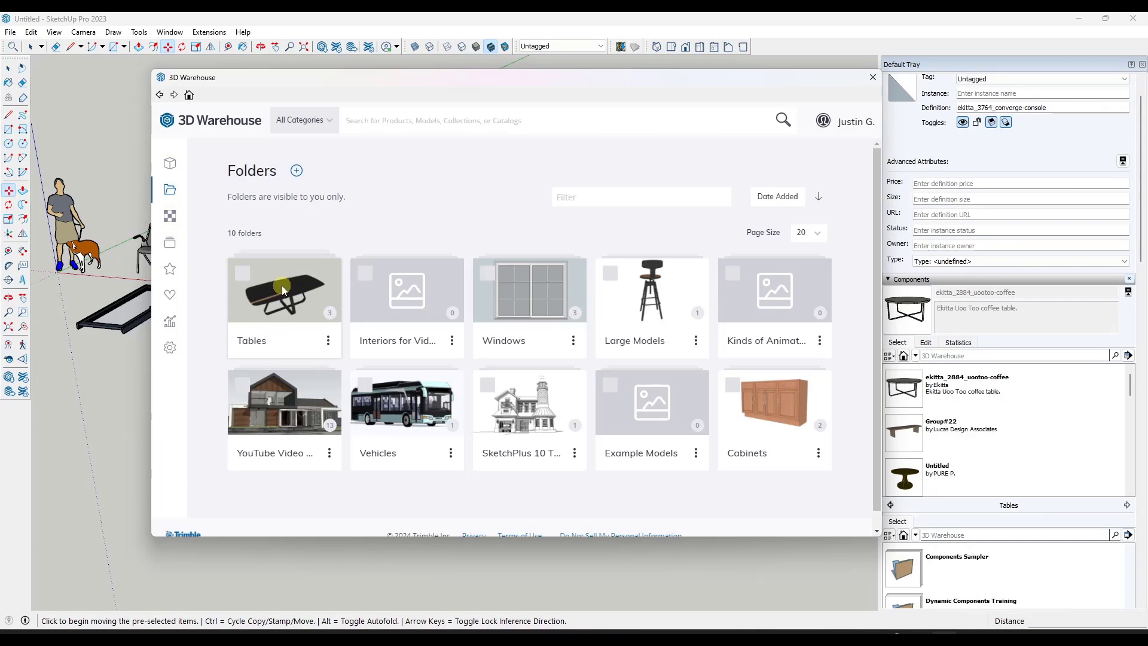
- From the three models in the Tables folder, follow the Ekitta author link to its brand page
{"action": "left_click", "coordinate": [282, 289]}
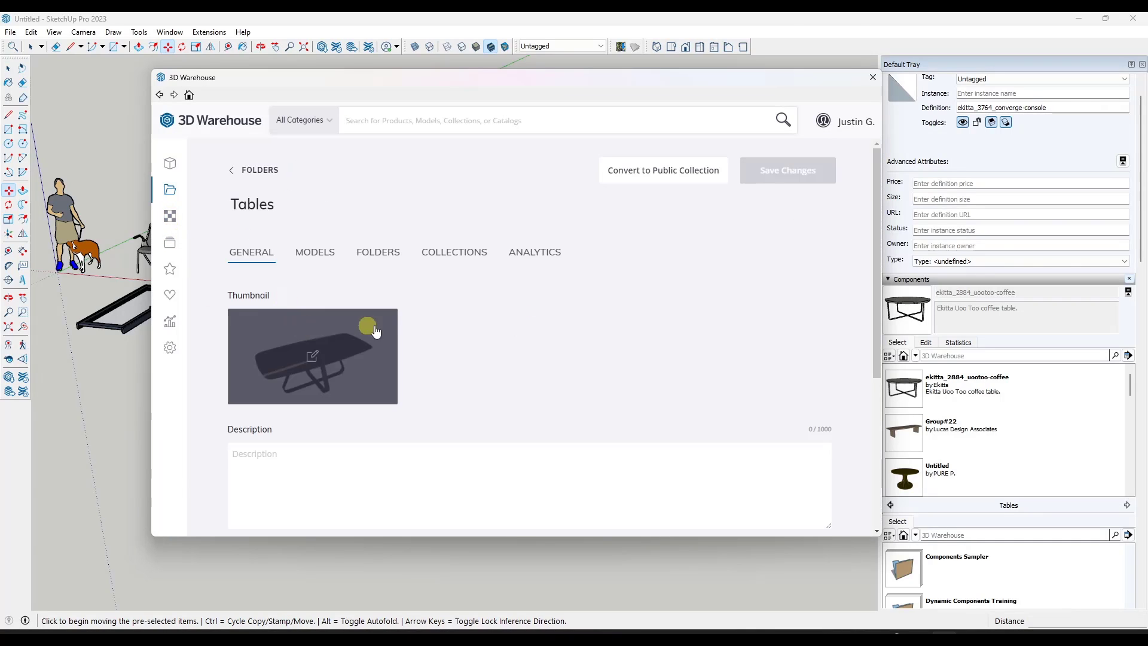
{"action": "left_click", "coordinate": [317, 258]}
{"action": "scroll", "coordinate": [596, 299], "scroll_direction": "down", "scroll_amount": 1}
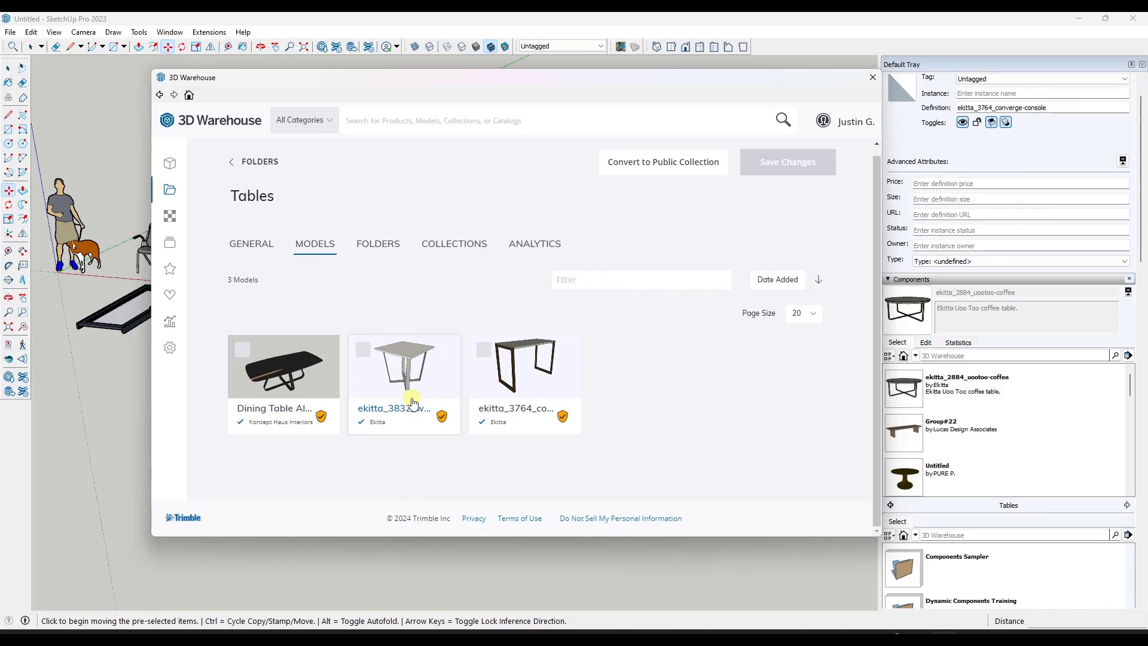
{"action": "left_click", "coordinate": [377, 423]}
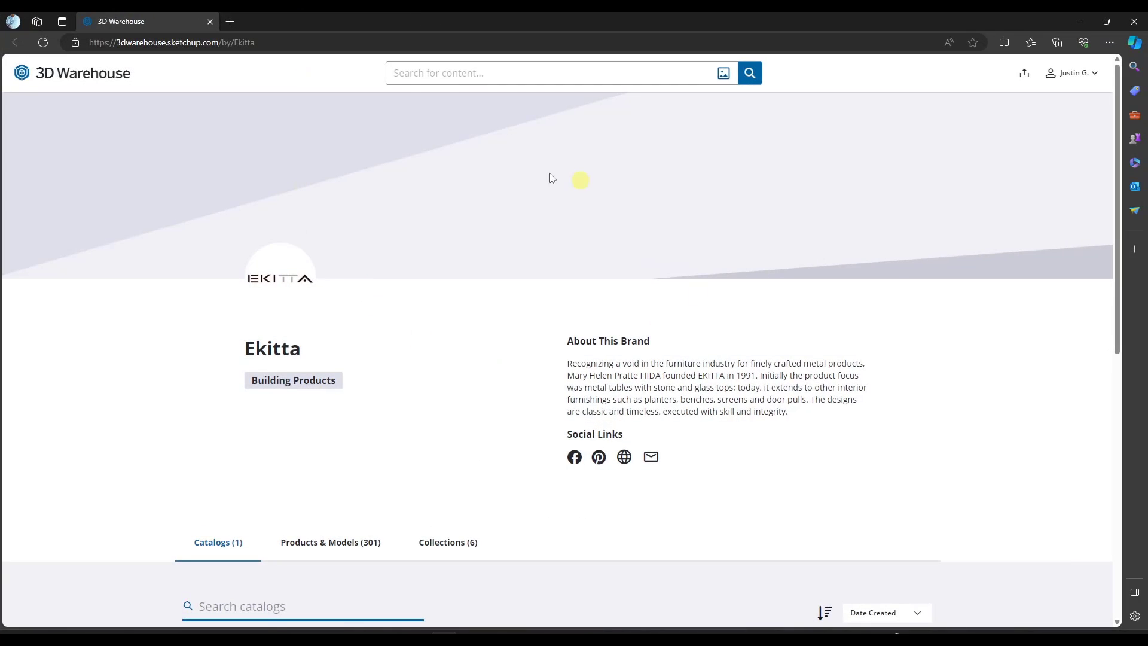
- Close the web browser, scroll through Ekitta's products and models in 3D Warehouse, then close it
{"action": "left_click", "coordinate": [1134, 21]}
{"action": "left_click", "coordinate": [415, 363]}
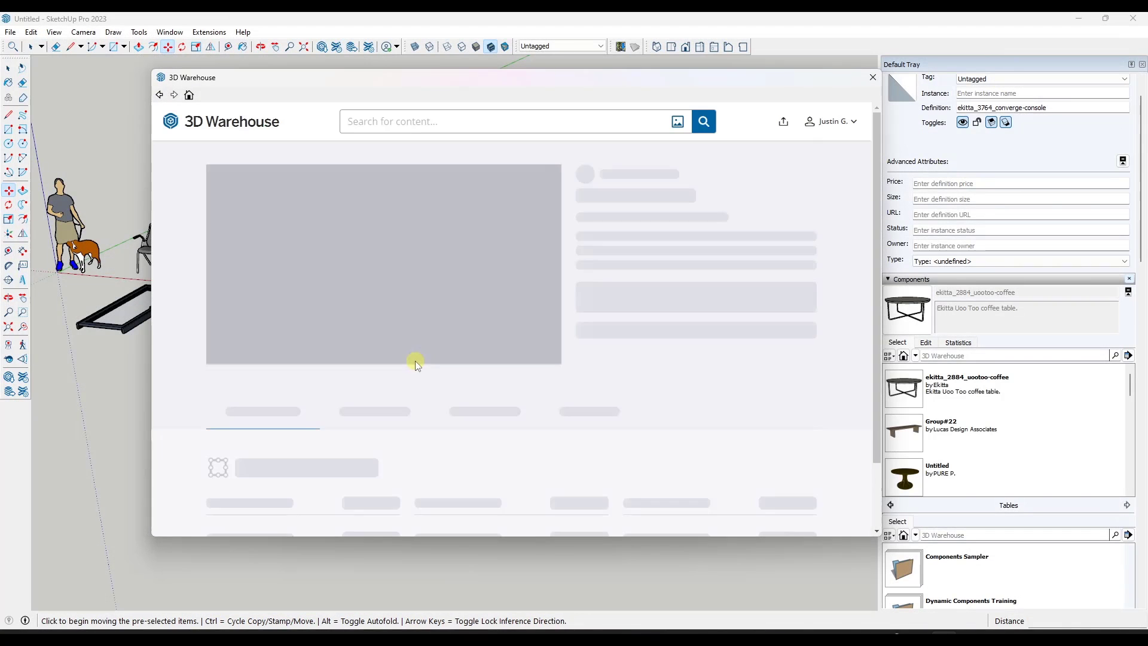
{"action": "left_click", "coordinate": [618, 177]}
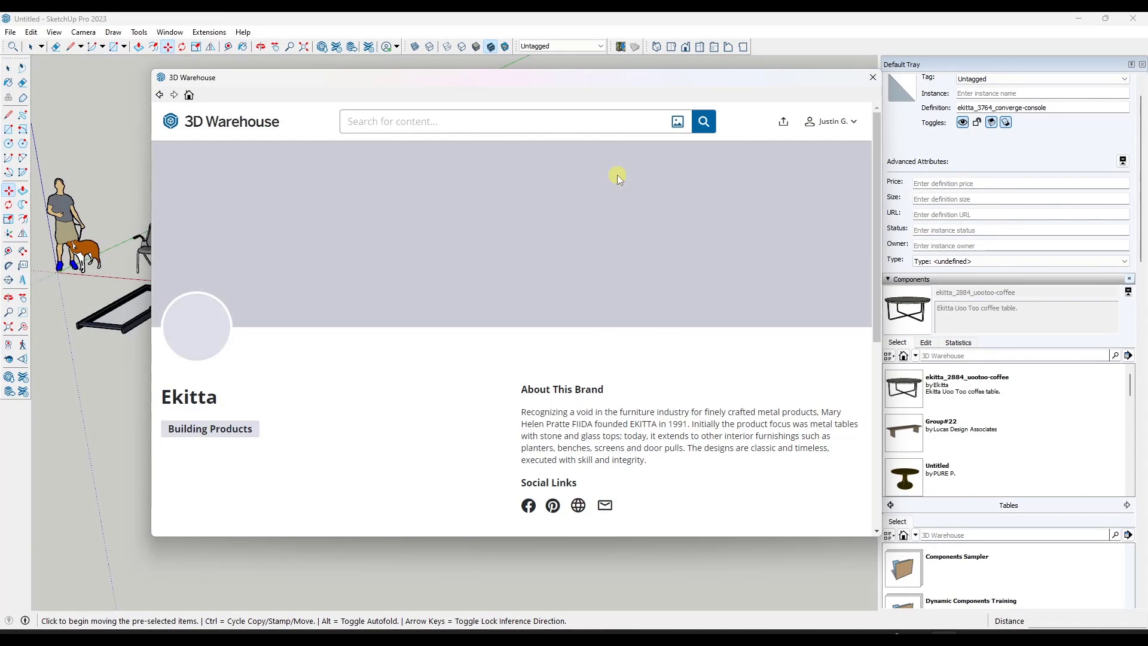
{"action": "scroll", "coordinate": [622, 401], "scroll_direction": "down", "scroll_amount": 5}
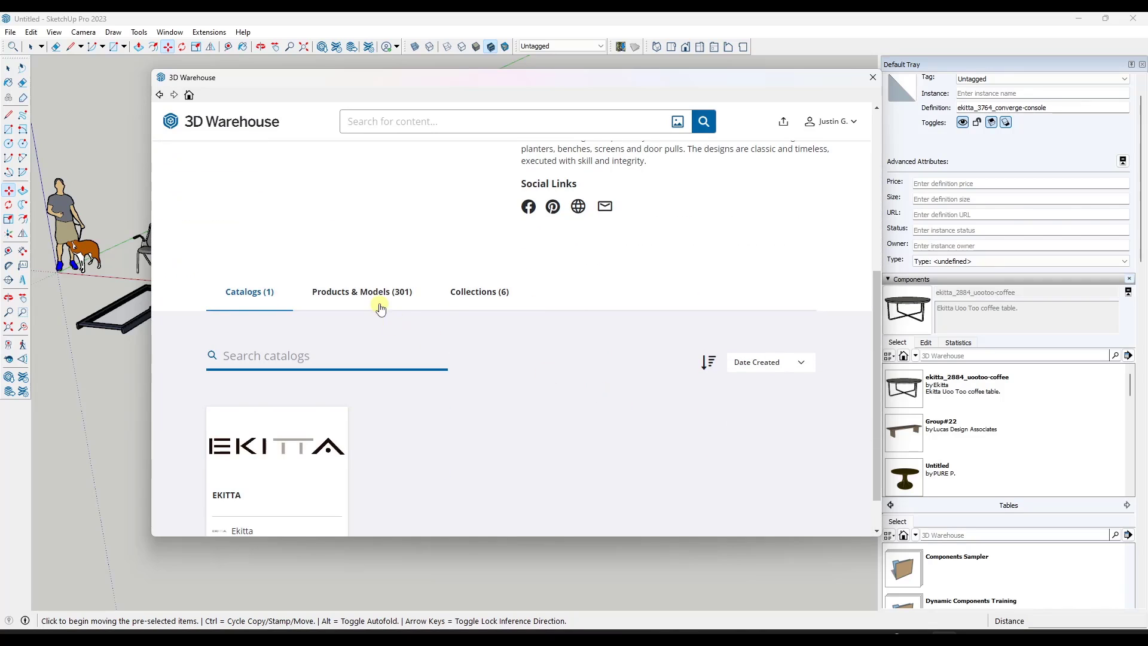
{"action": "left_click", "coordinate": [366, 292]}
{"action": "scroll", "coordinate": [574, 356], "scroll_direction": "down", "scroll_amount": 2}
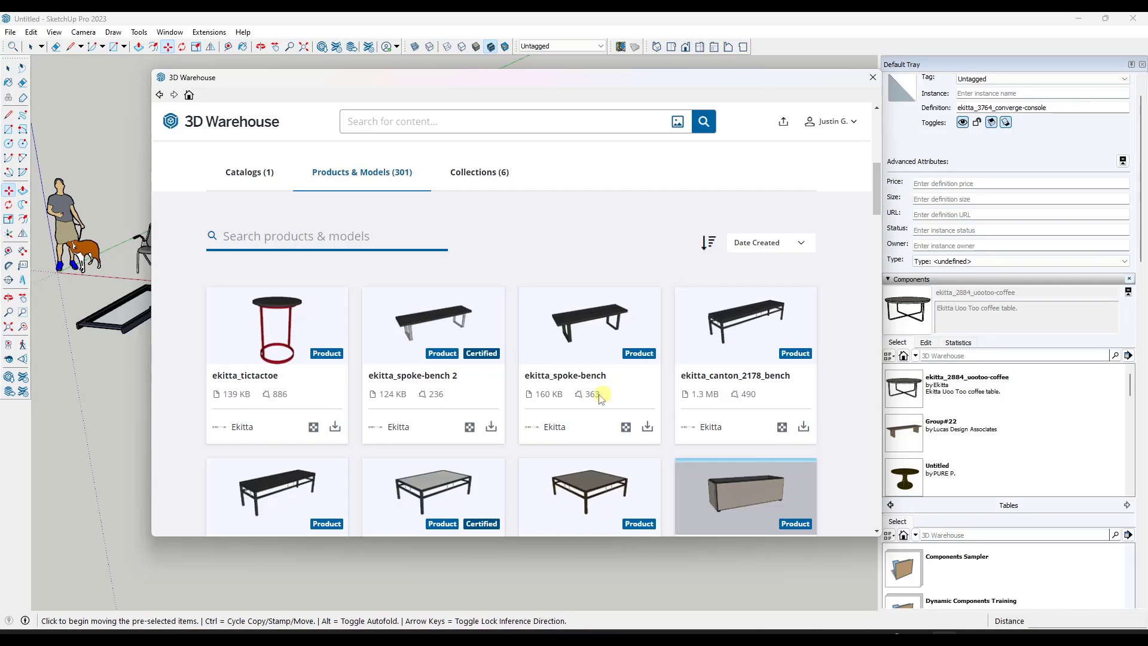
{"action": "scroll", "coordinate": [456, 374], "scroll_direction": "down", "scroll_amount": 3}
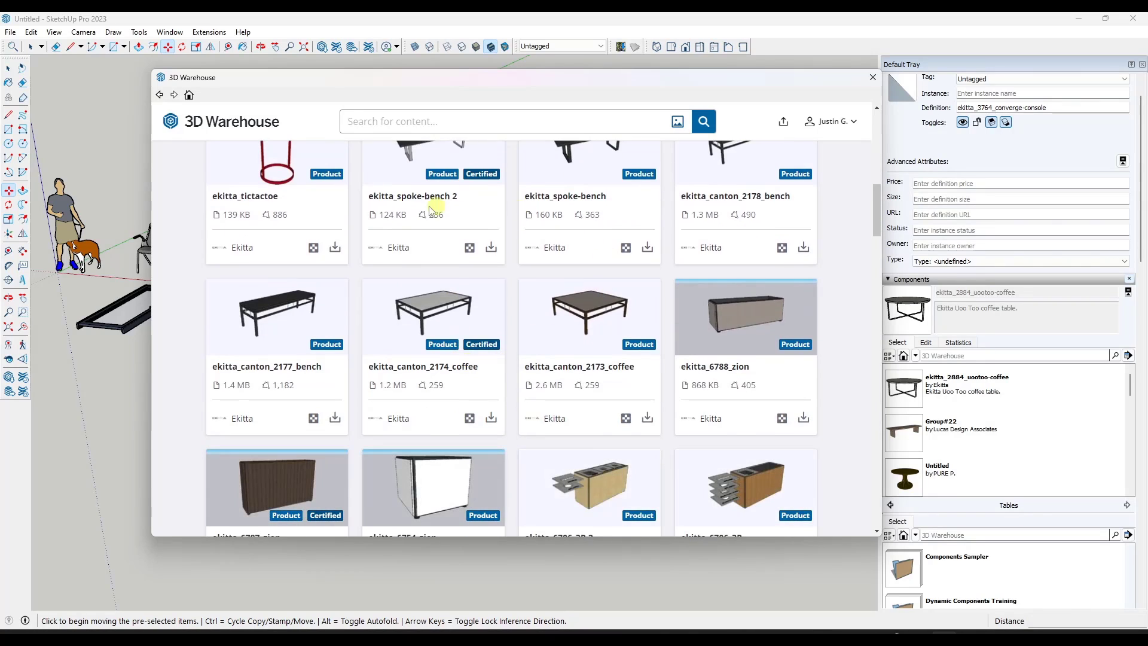
{"action": "scroll", "coordinate": [744, 257], "scroll_direction": "down", "scroll_amount": 3}
{"action": "scroll", "coordinate": [569, 390], "scroll_direction": "down", "scroll_amount": 3}
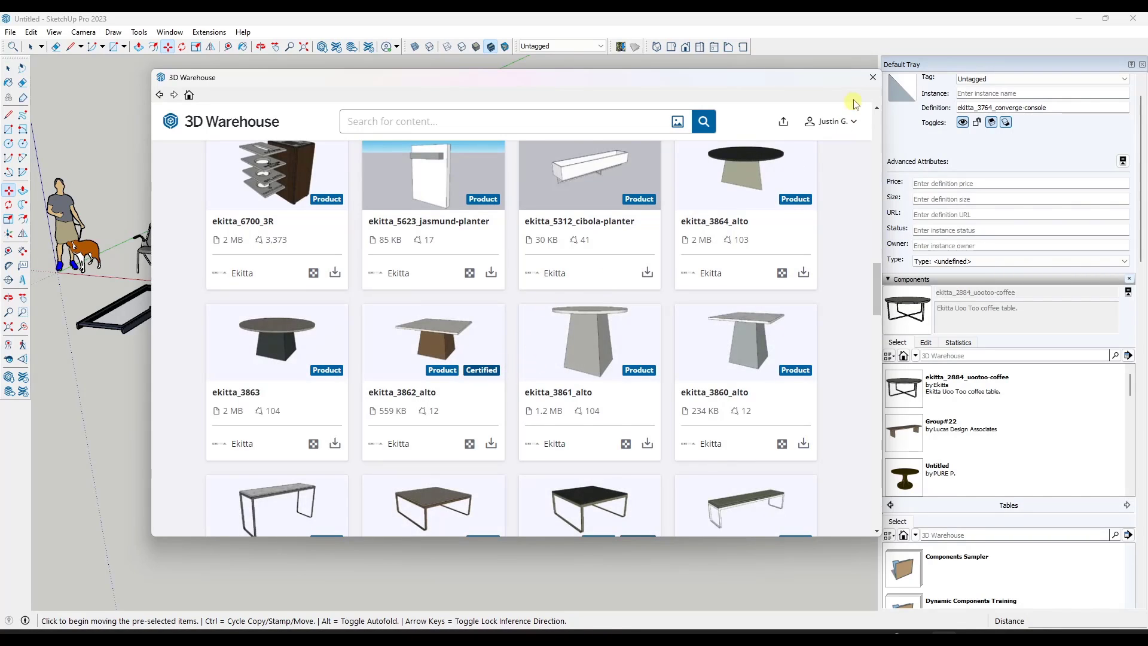
{"action": "left_click", "coordinate": [873, 77]}
{"action": "scroll", "coordinate": [538, 233], "scroll_direction": "down", "scroll_amount": 2}
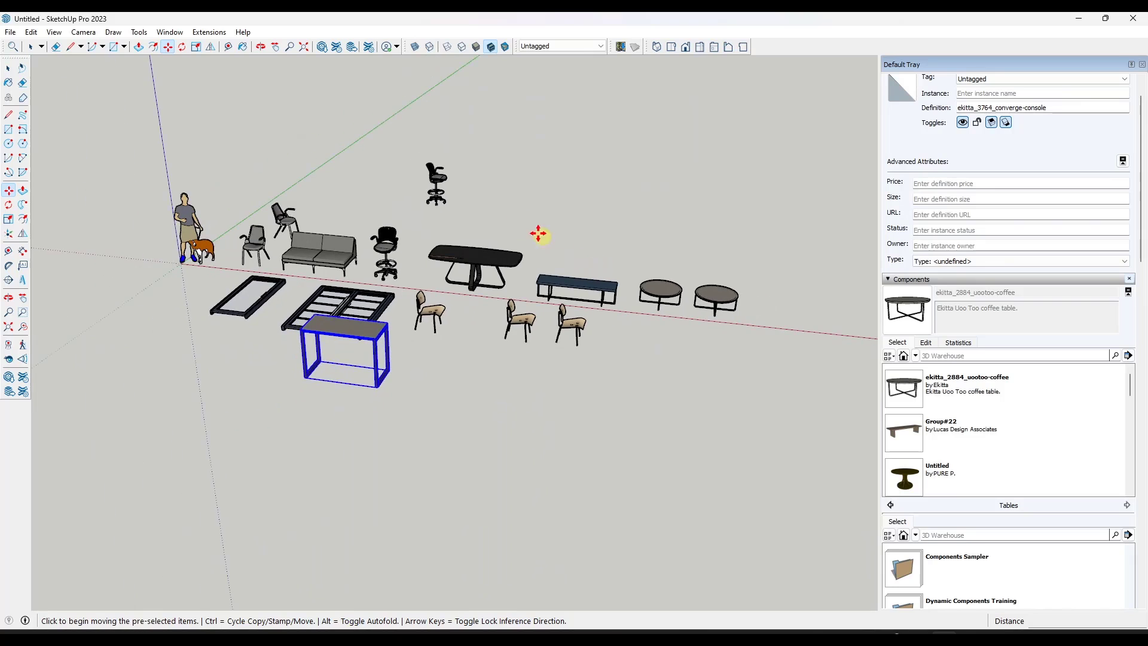
{"action": "scroll", "coordinate": [538, 234], "scroll_direction": "up", "scroll_amount": 2}
{"action": "middle_click_drag", "start_coordinate": [428, 366], "coordinate": [284, 319]}
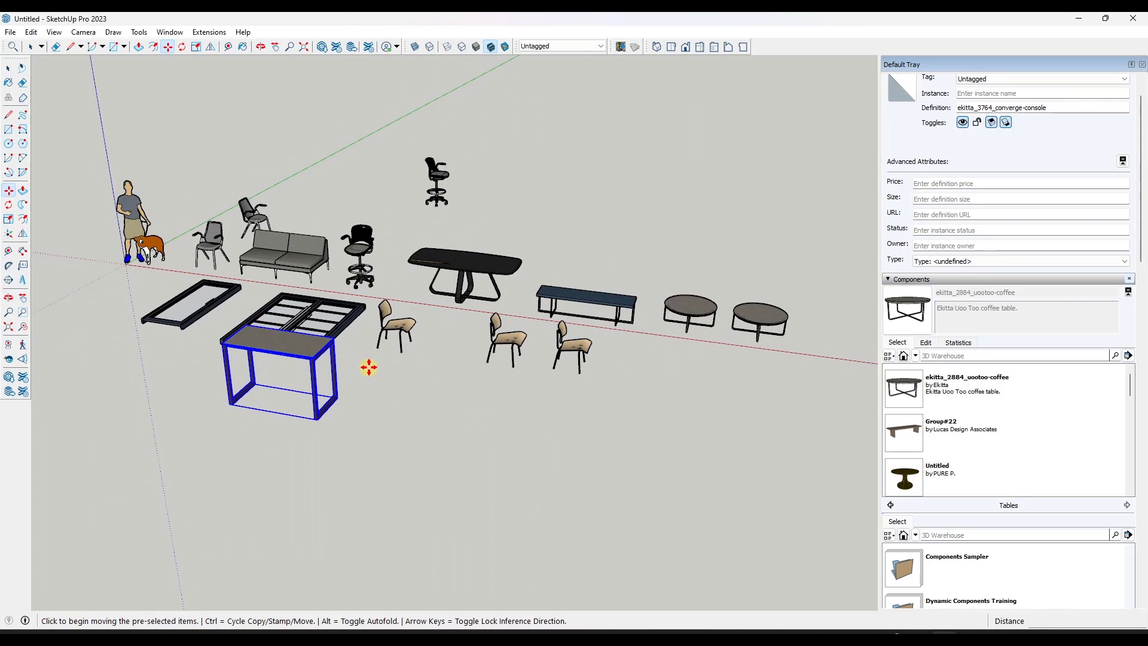
{"action": "middle_click_drag", "start_coordinate": [433, 428], "coordinate": [425, 375]}
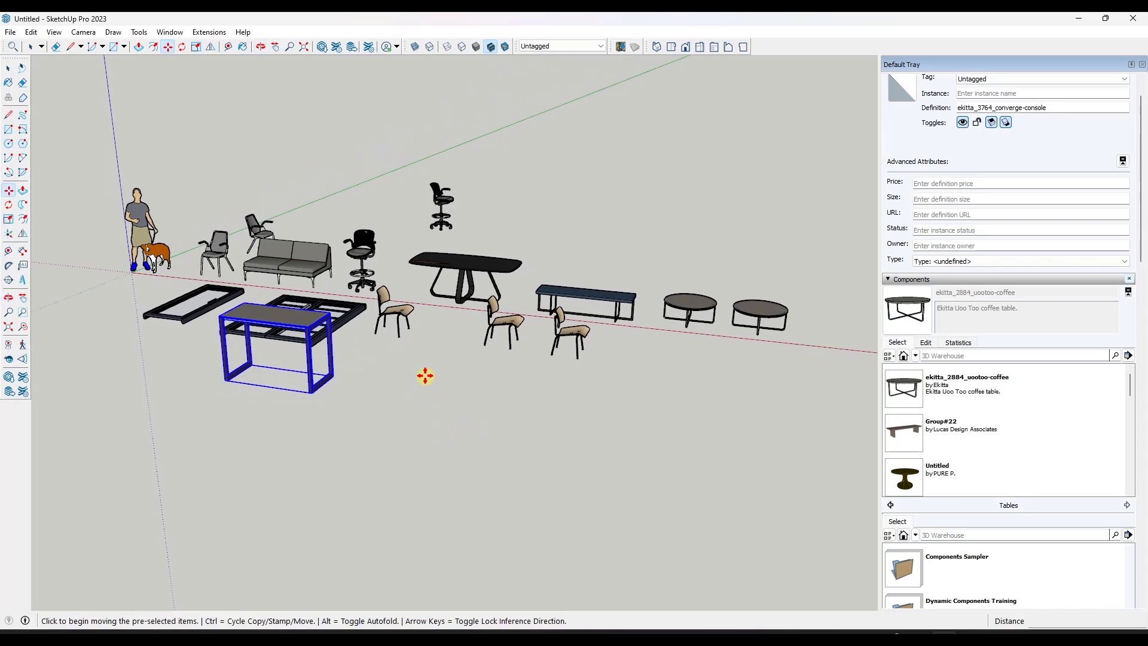